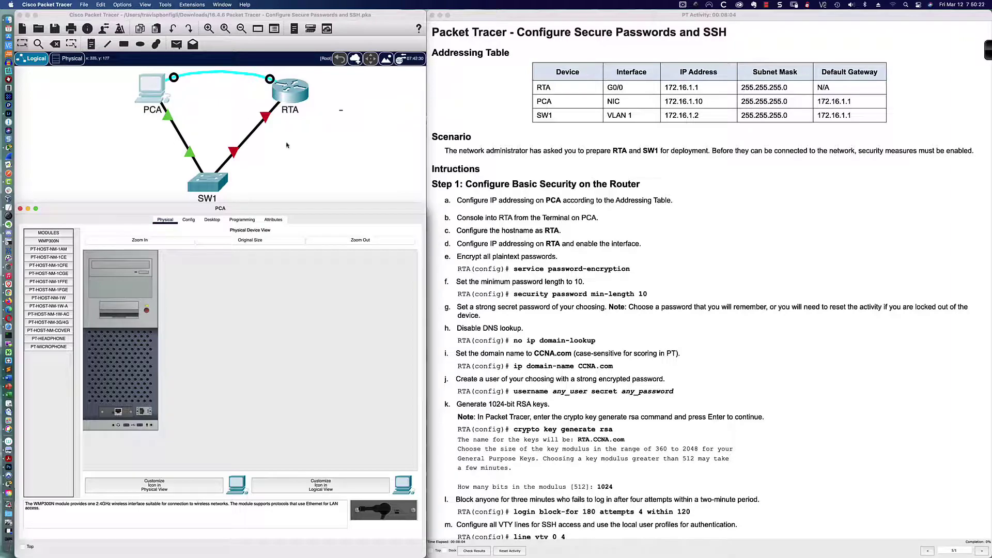
# Open router RTA's device window and find that its CLI tab is locked
pyautogui.click(294, 95)
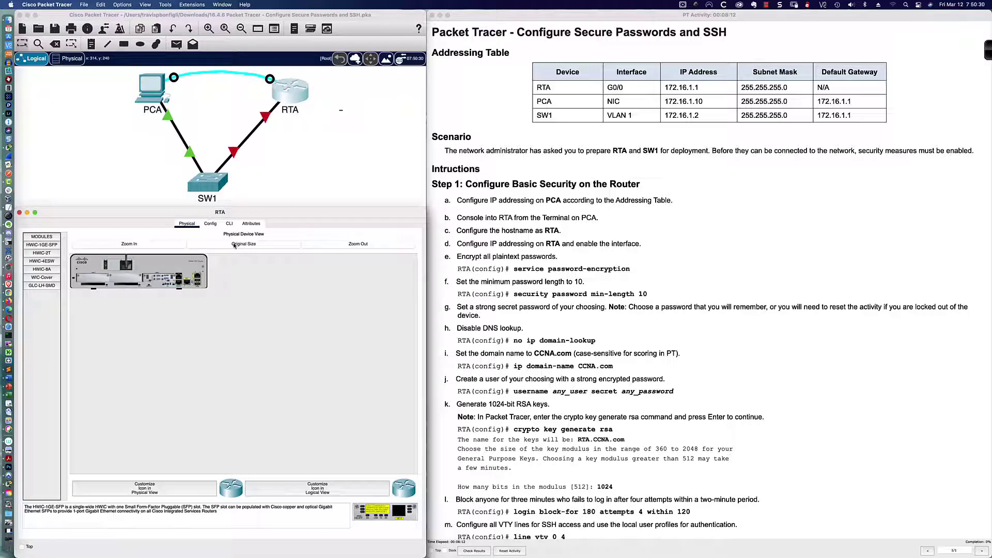
pyautogui.click(229, 224)
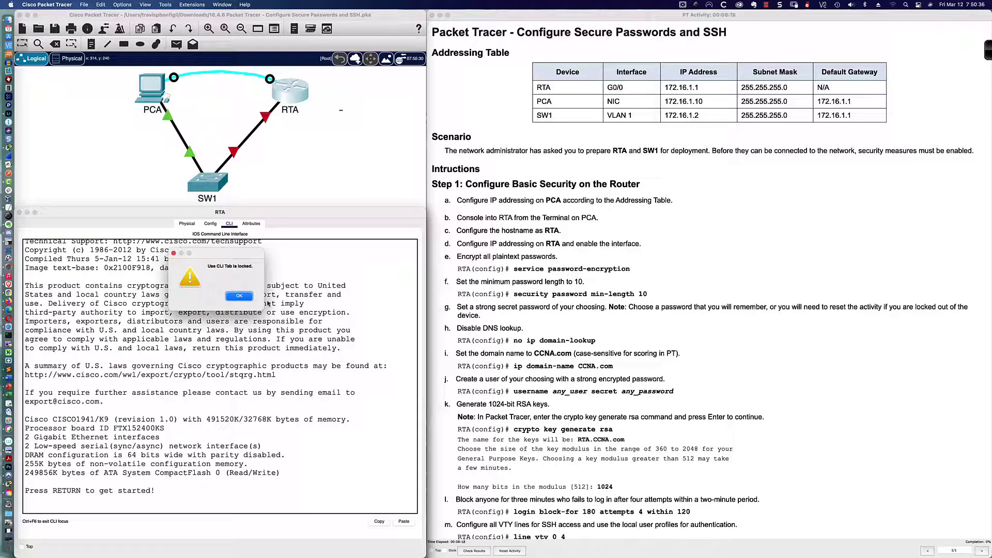
pyautogui.click(239, 296)
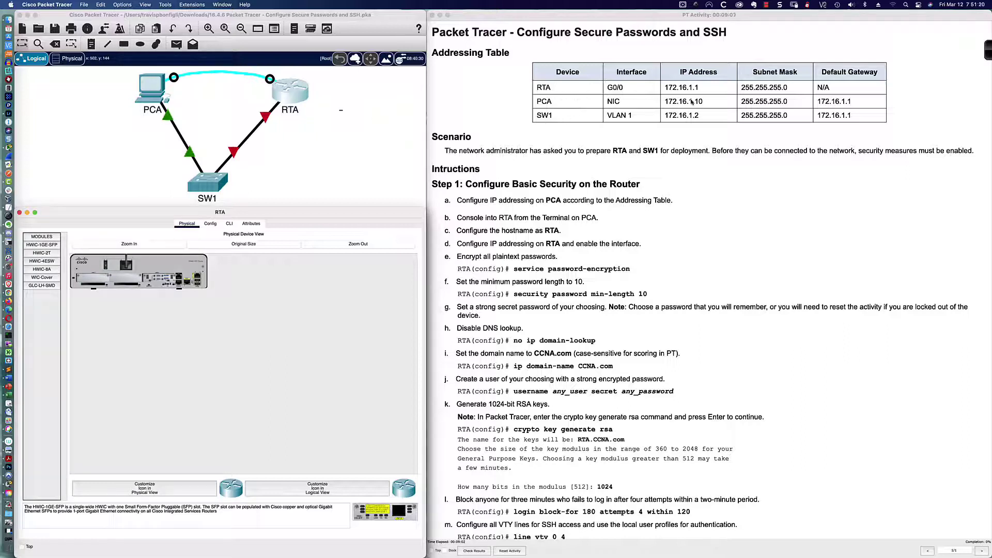
pyautogui.scroll(-3, 500, 96)
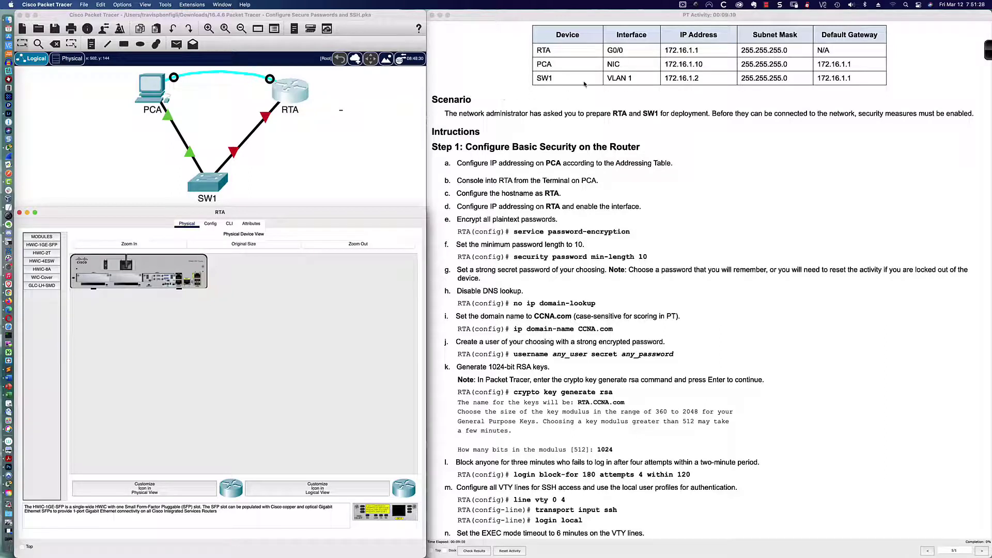
pyautogui.moveTo(536, 81); pyautogui.dragTo(854, 80)
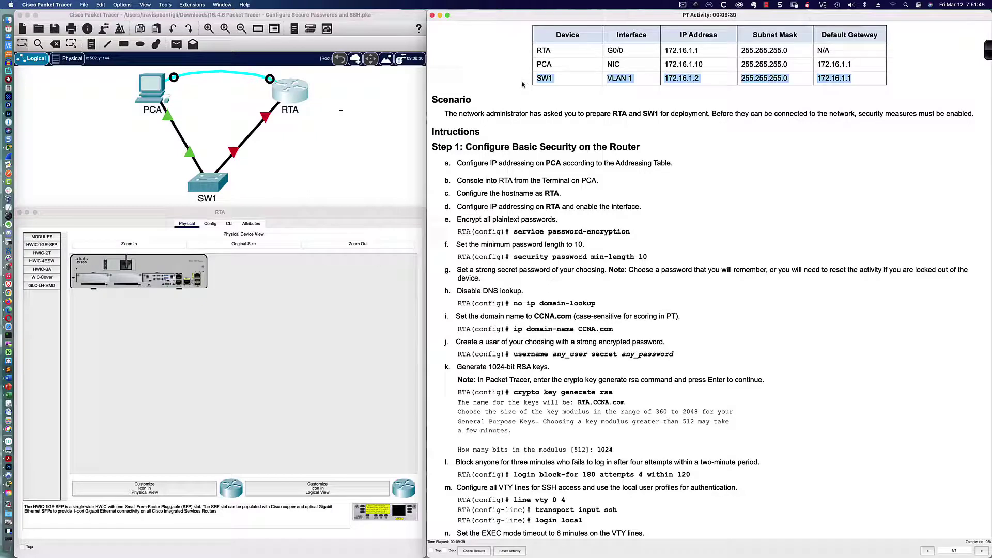
pyautogui.click(517, 83)
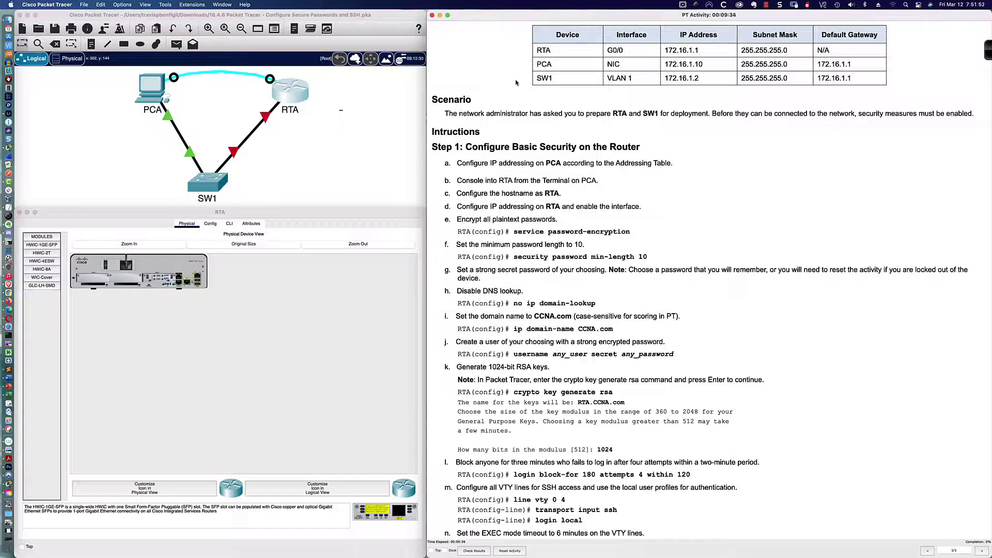
pyautogui.moveTo(637, 78); pyautogui.dragTo(604, 79)
pyautogui.scroll(-3, 535, 116)
pyautogui.scroll(-3, 534, 116)
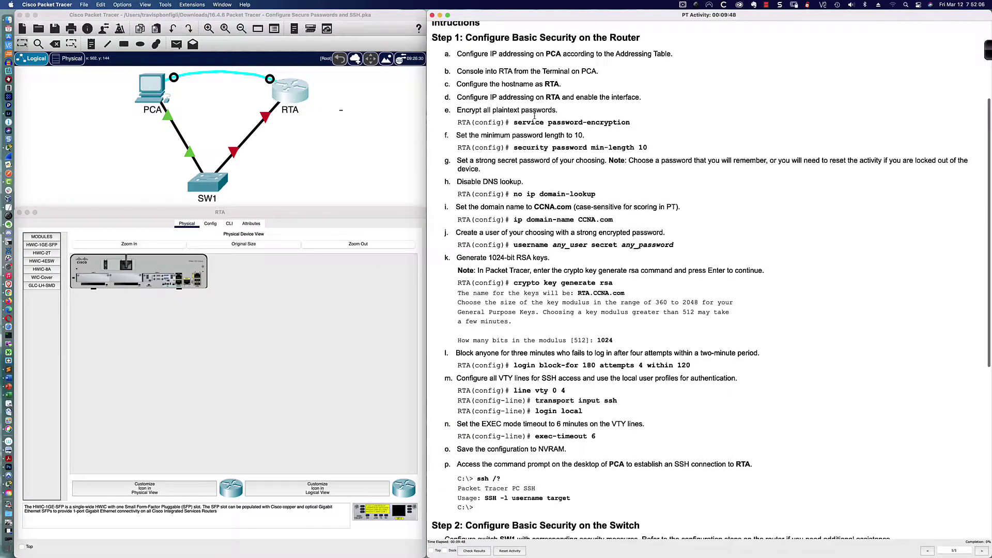
pyautogui.scroll(-1, 534, 116)
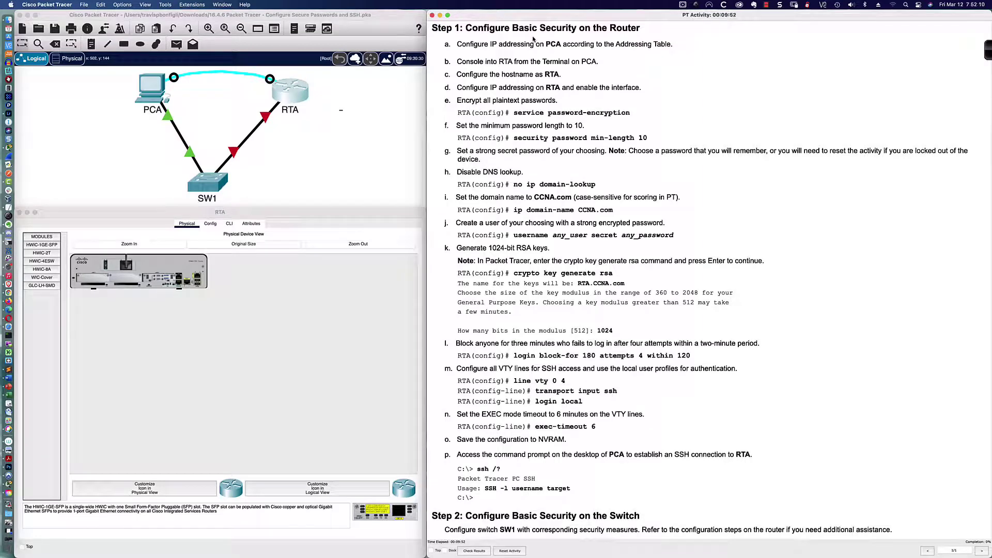
pyautogui.scroll(-1, 501, 45)
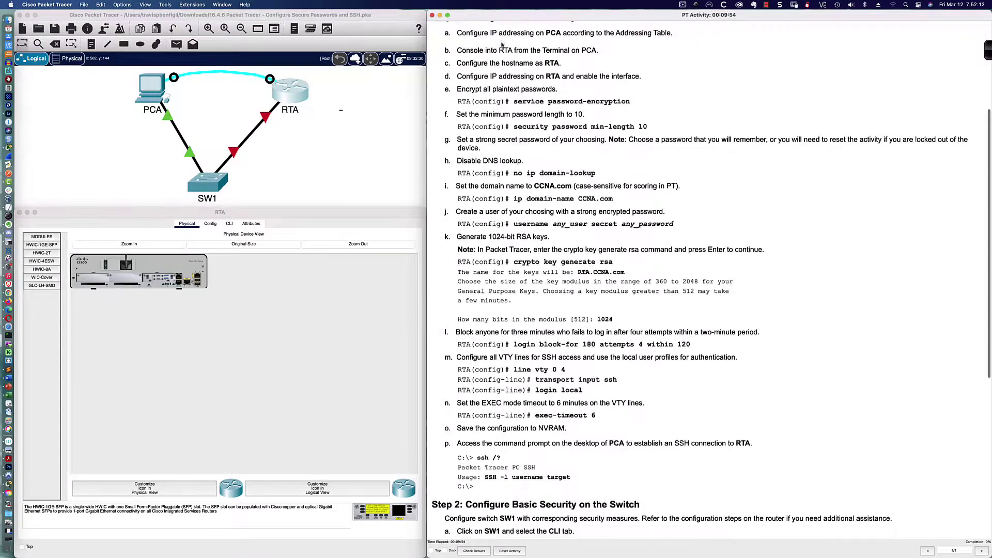
pyautogui.scroll(6, 502, 45)
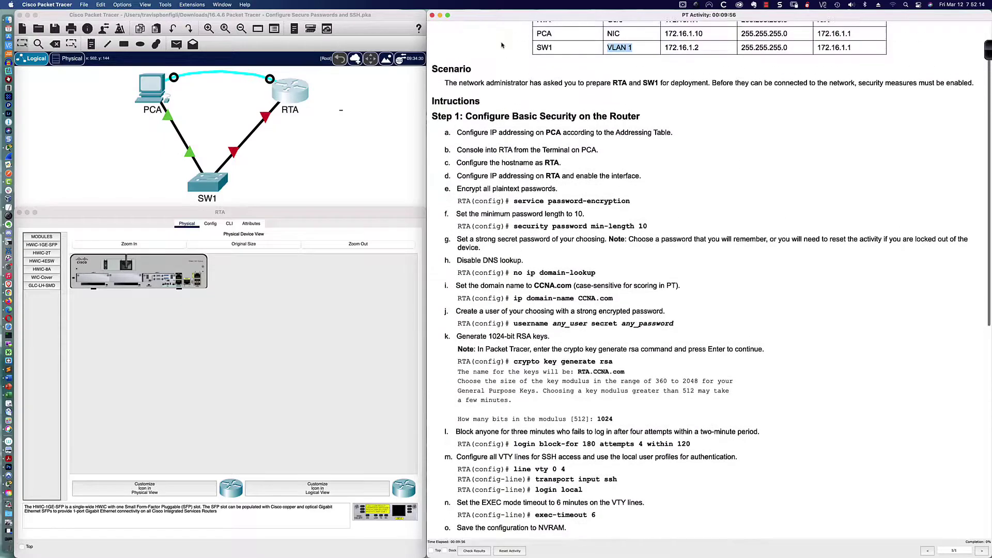
pyautogui.scroll(3, 502, 44)
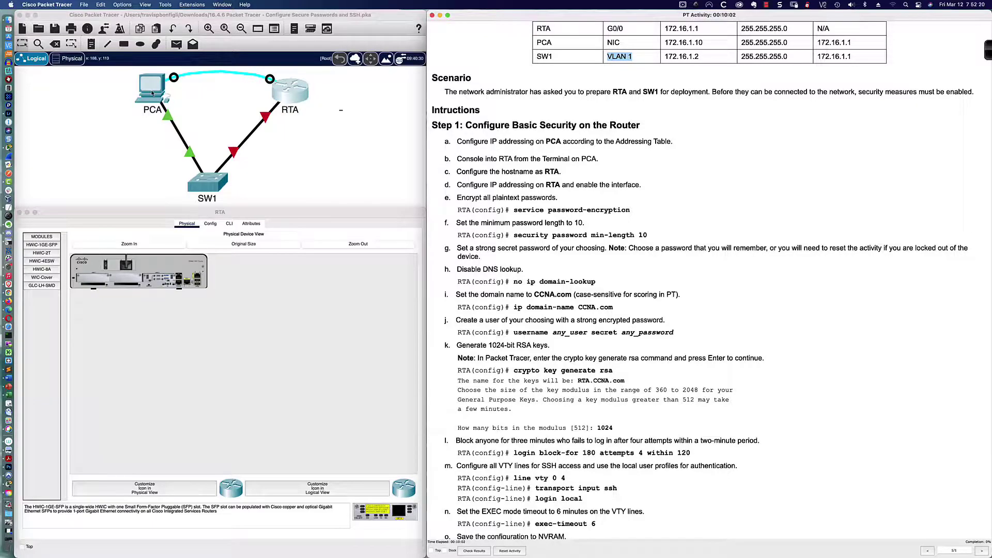
# Enter PCA's IPv4 address 172.16.1.10 and subnet mask 255.255.255.0 in IP Configuration
pyautogui.click(153, 93)
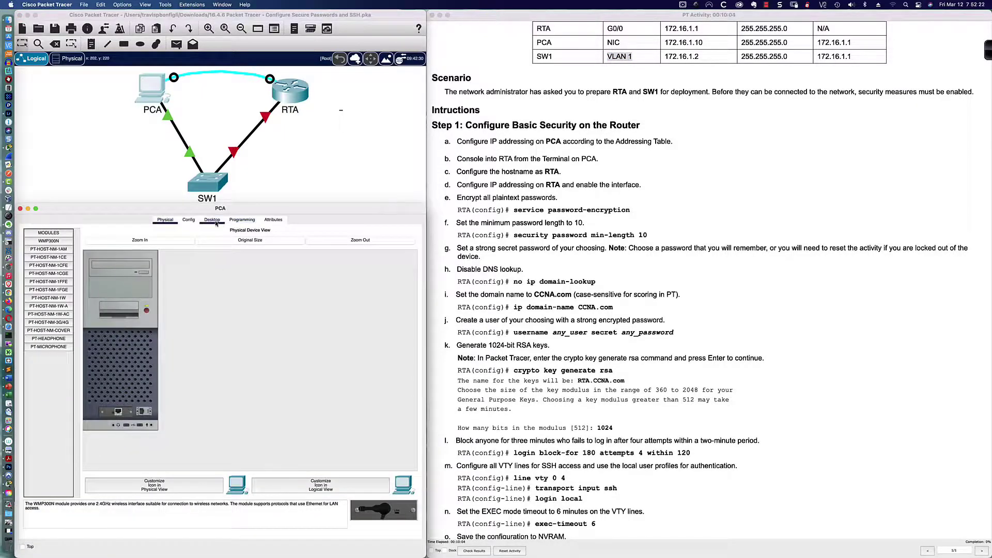
pyautogui.click(212, 220)
pyautogui.click(63, 255)
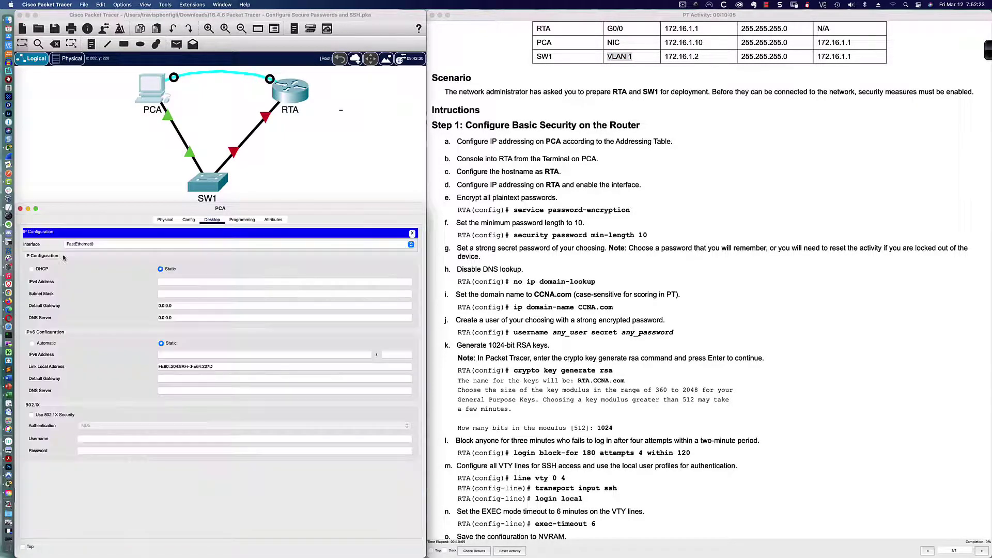
pyautogui.click(190, 282)
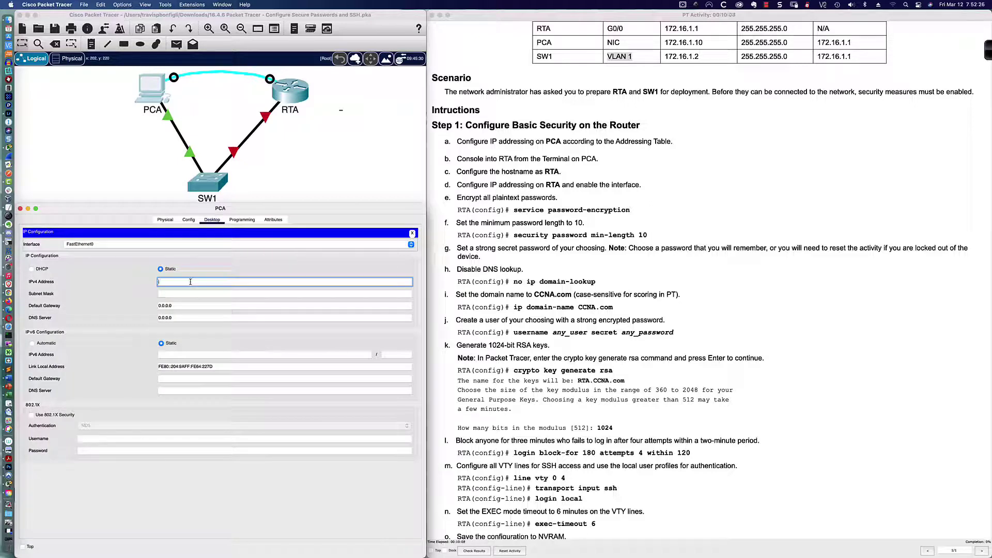
pyautogui.write('172.16')
pyautogui.write('.10')
pyautogui.write('.')
pyautogui.write('10')
pyautogui.press('Tab')
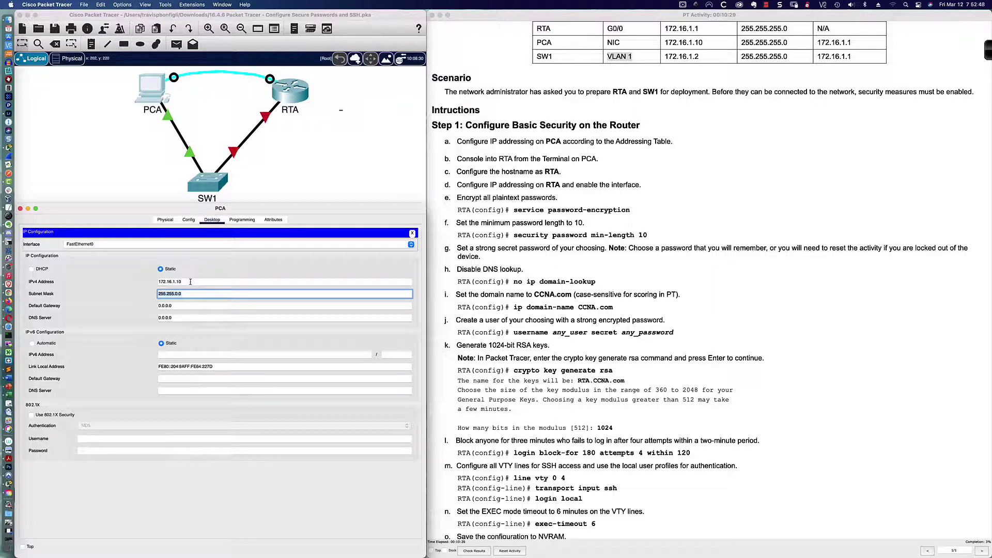
pyautogui.write('255.255.255.0')
pyautogui.press('Tab')
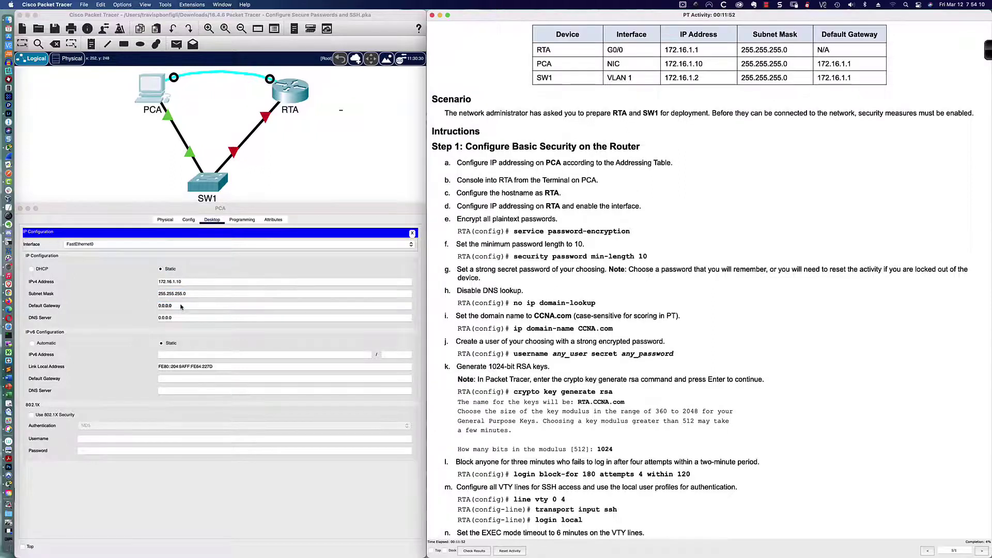
# Replace PCA's 0.0.0.0 default gateway with 172.16.1.1 and close the settings
pyautogui.click(178, 306)
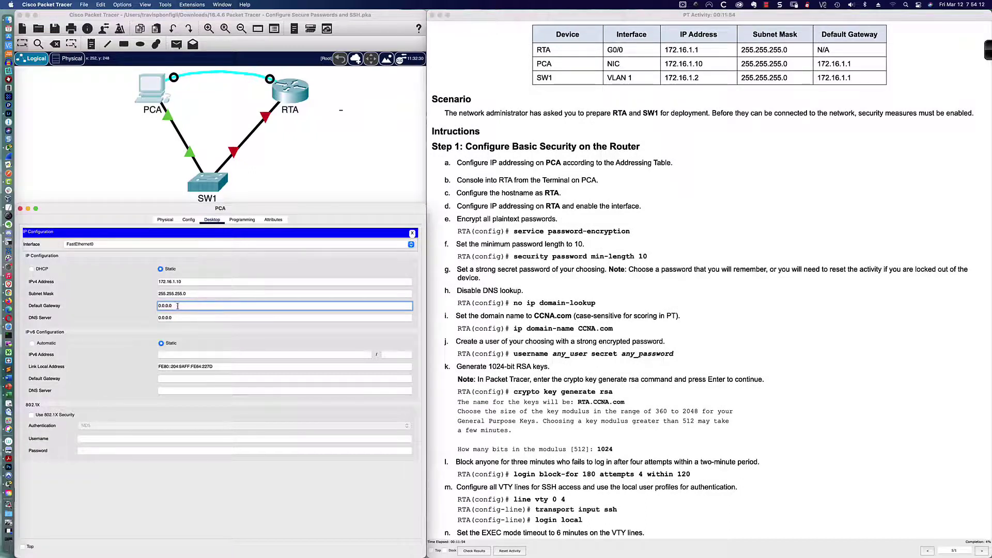
pyautogui.tripleClick(184, 307)
pyautogui.write('172.16.1.1')
pyautogui.press('Tab')
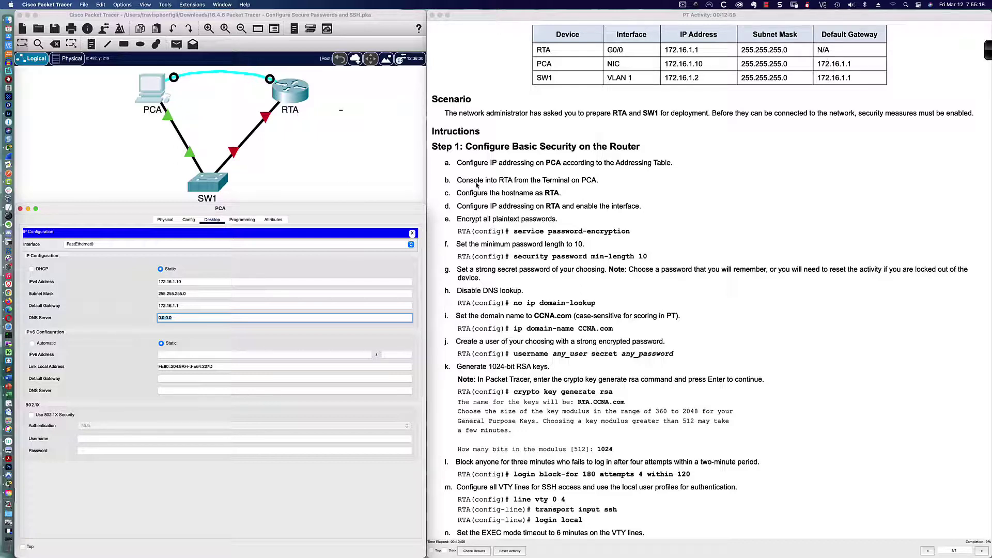
pyautogui.click(412, 234)
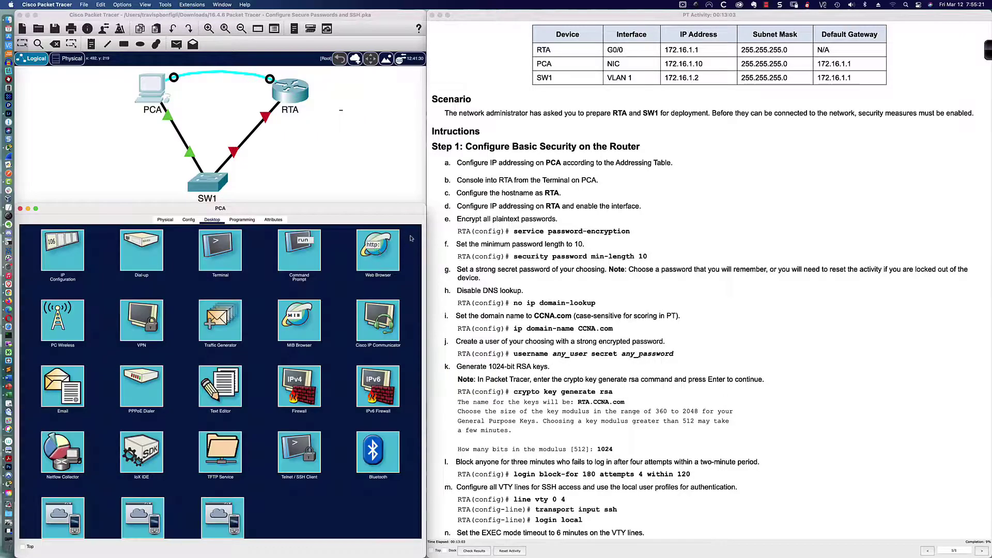
# Open a console session to the router from PCA's Terminal and enter privileged mode
pyautogui.click(223, 255)
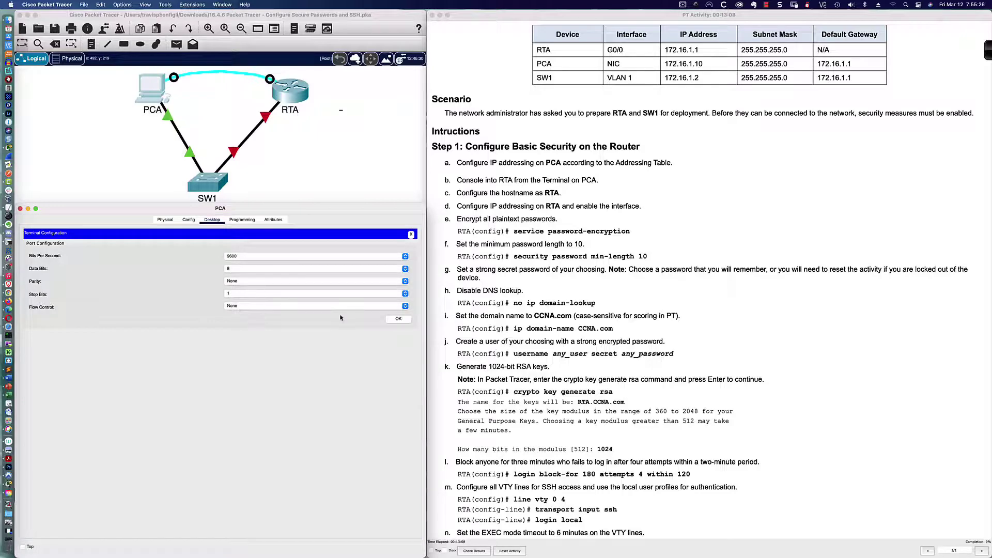
pyautogui.click(398, 319)
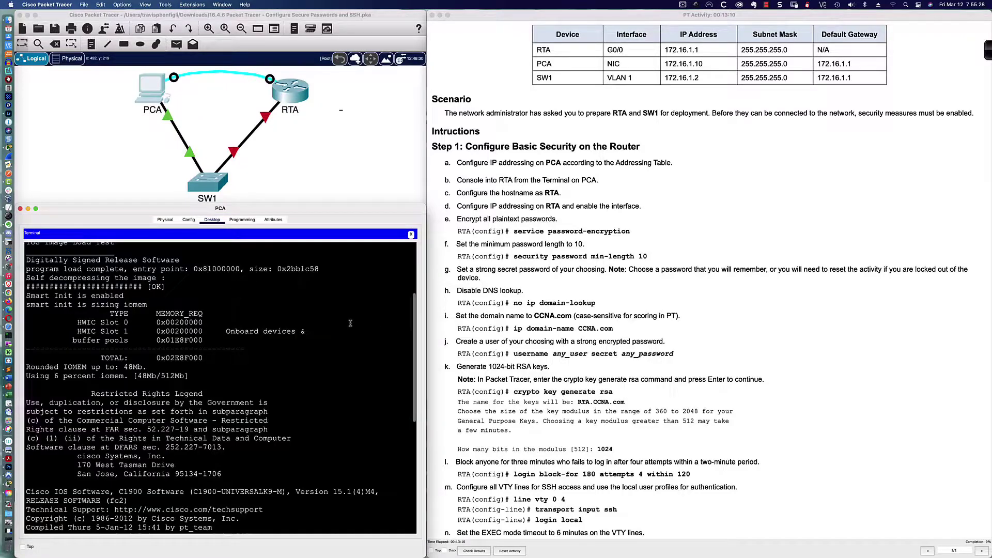
pyautogui.press('Return')
pyautogui.press('Return')
pyautogui.press('Return')
pyautogui.press('Return')
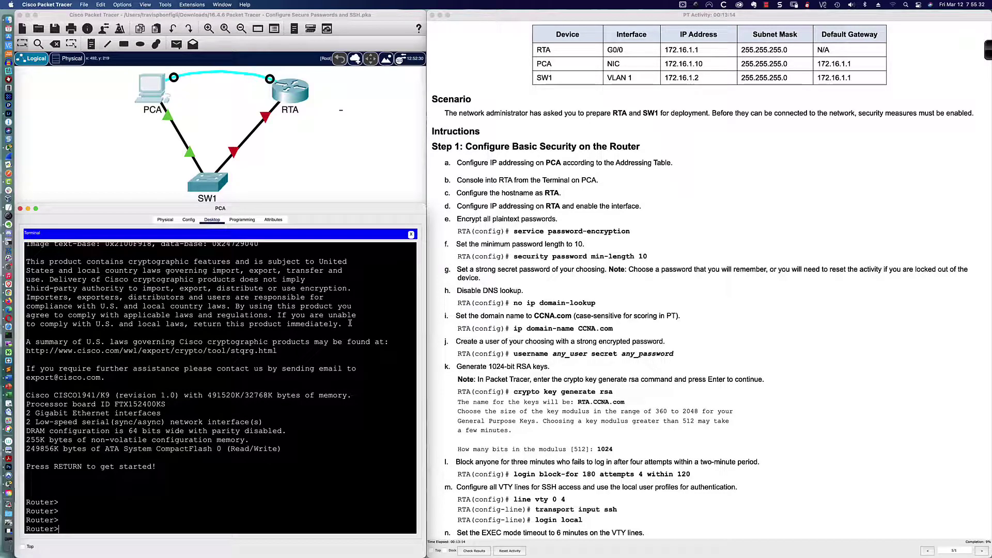
pyautogui.write('en')
pyautogui.press('Tab')
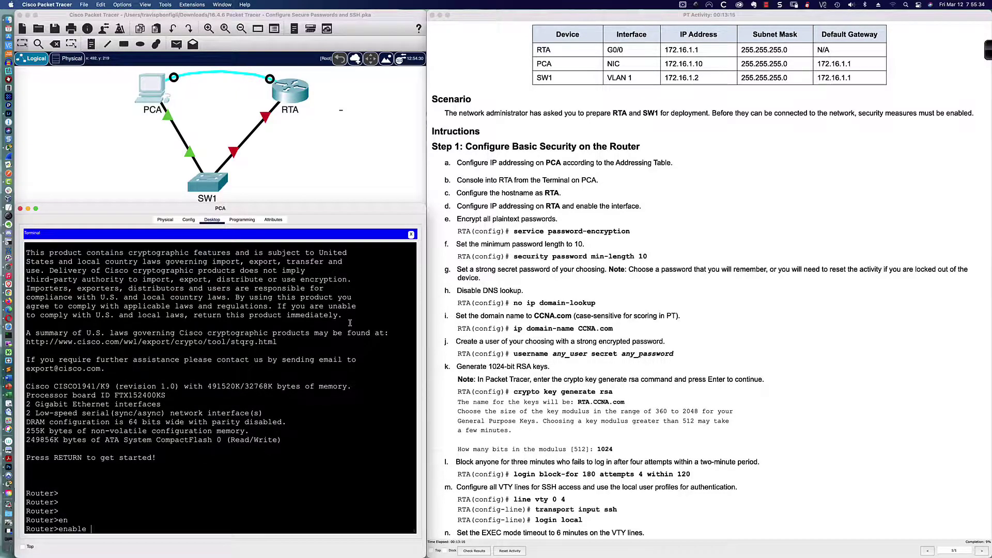
pyautogui.press('Return')
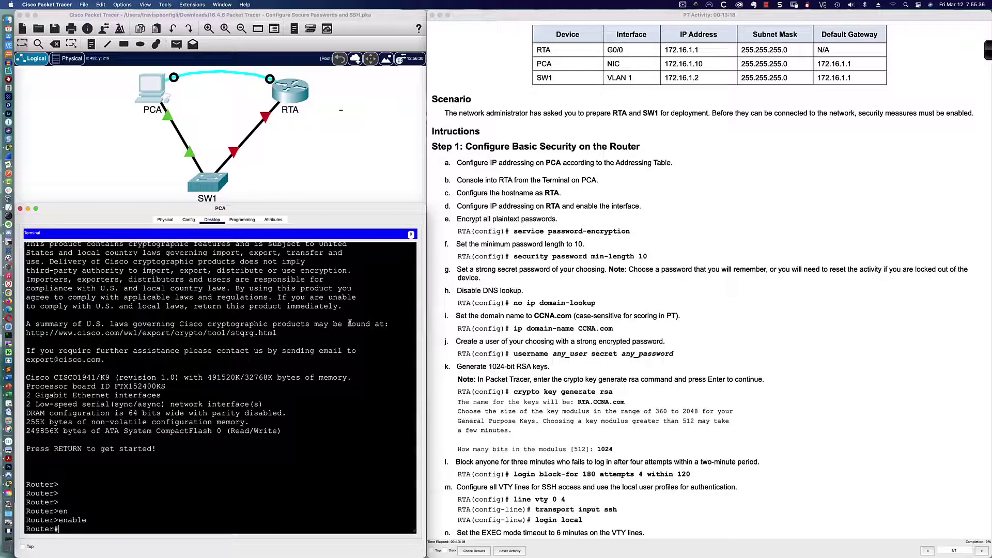
# Enter global configuration, rename the router RTA, and select interface GigabitEthernet0/0
pyautogui.press('Return')
pyautogui.press('Return')
pyautogui.press('Return')
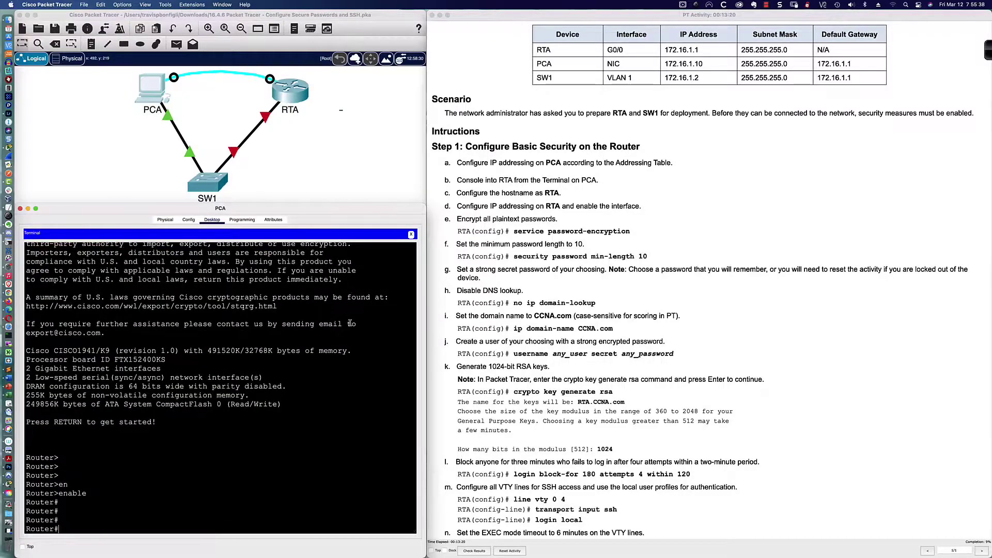
pyautogui.write('conf t')
pyautogui.press('Return')
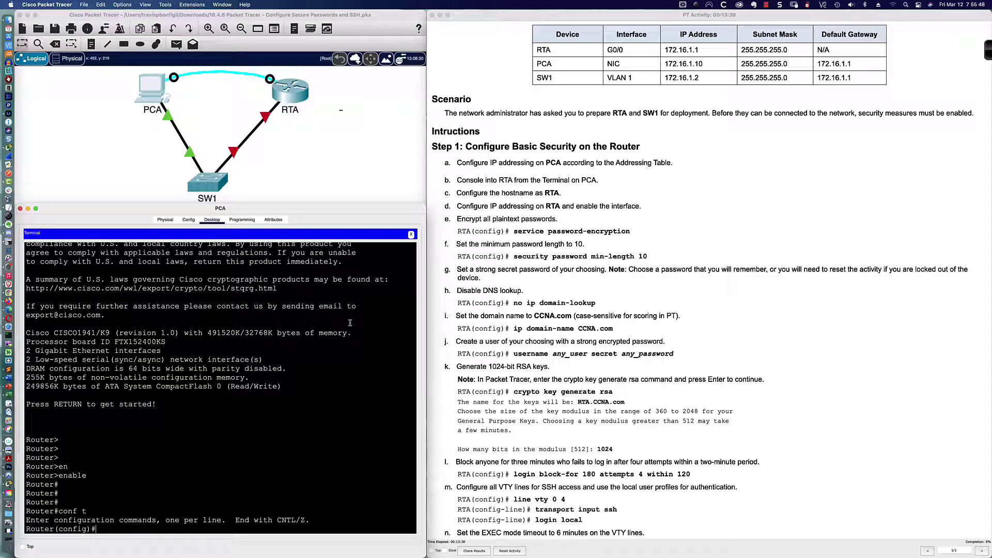
pyautogui.write('host')
pyautogui.press('Tab')
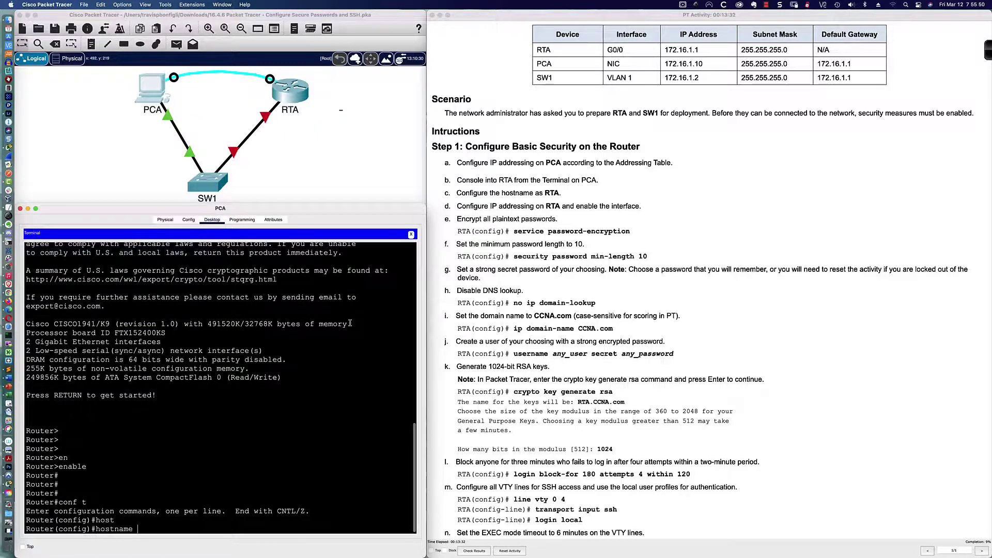
pyautogui.write('RTA')
pyautogui.press('Return')
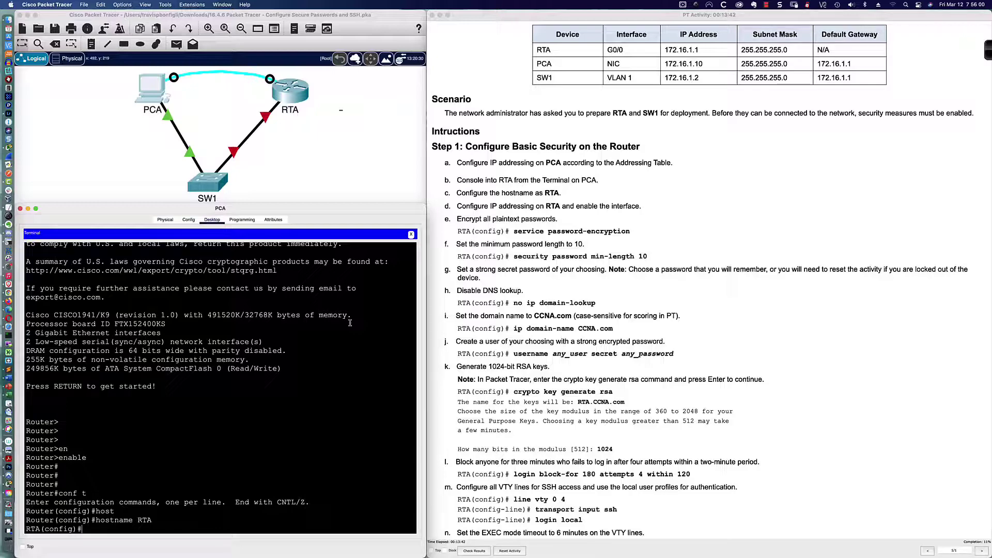
pyautogui.write('int gi0/0')
pyautogui.press('Return')
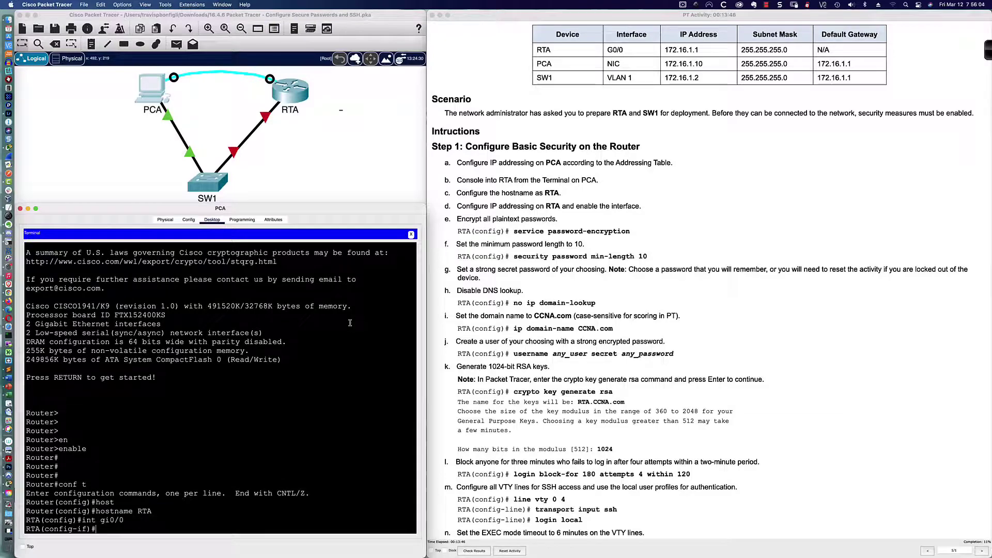
# Enable G0/0 with no shut and assign it 172.16.1.1 255.255.255.0
pyautogui.write('no shut')
pyautogui.press('Return')
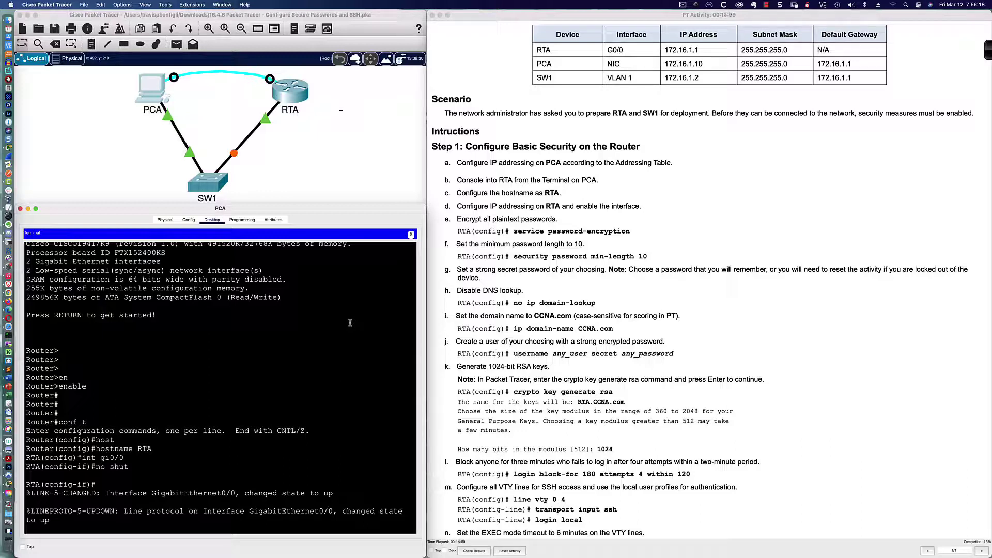
pyautogui.press('Return')
pyautogui.press('Return')
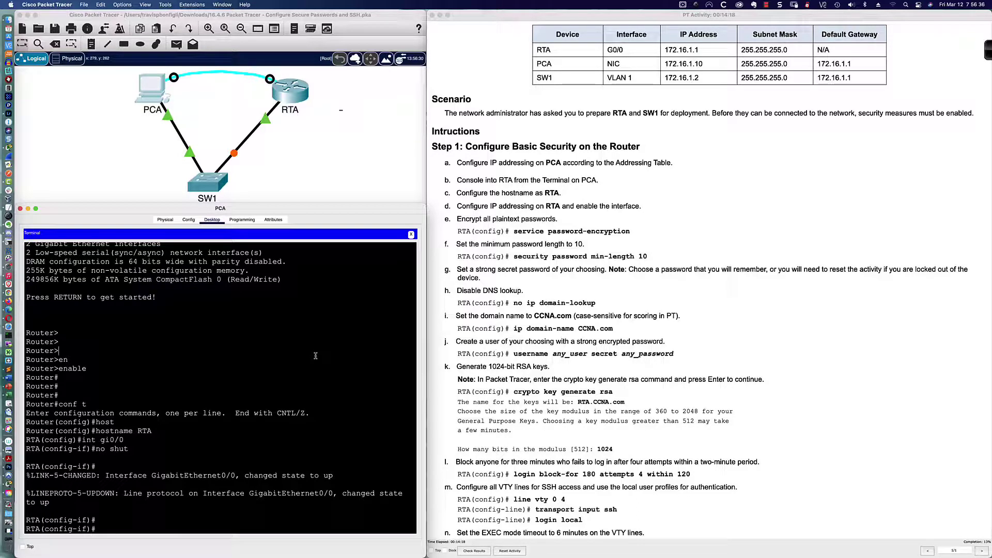
pyautogui.write('ip add 172.16.1.1 255.')
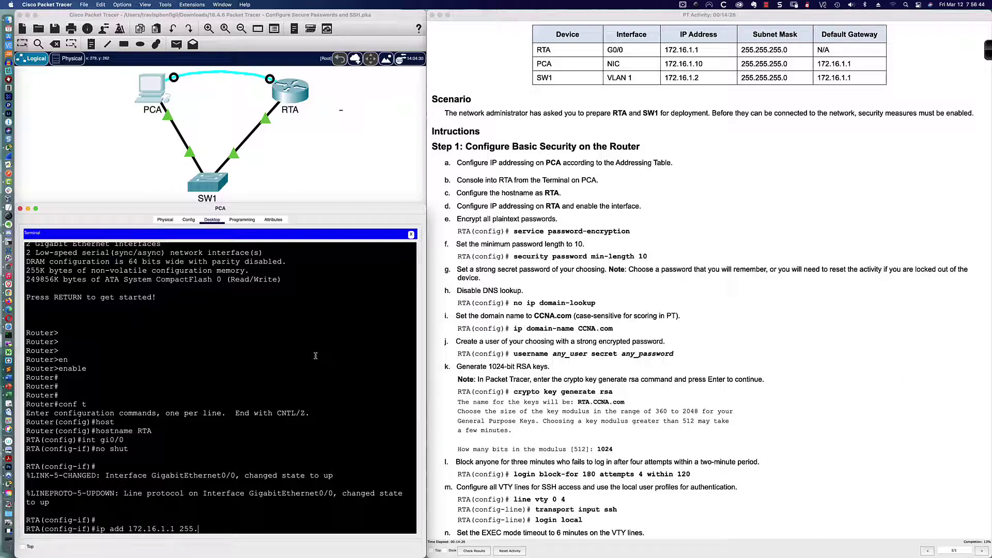
pyautogui.write('255.255.0')
pyautogui.press('Return')
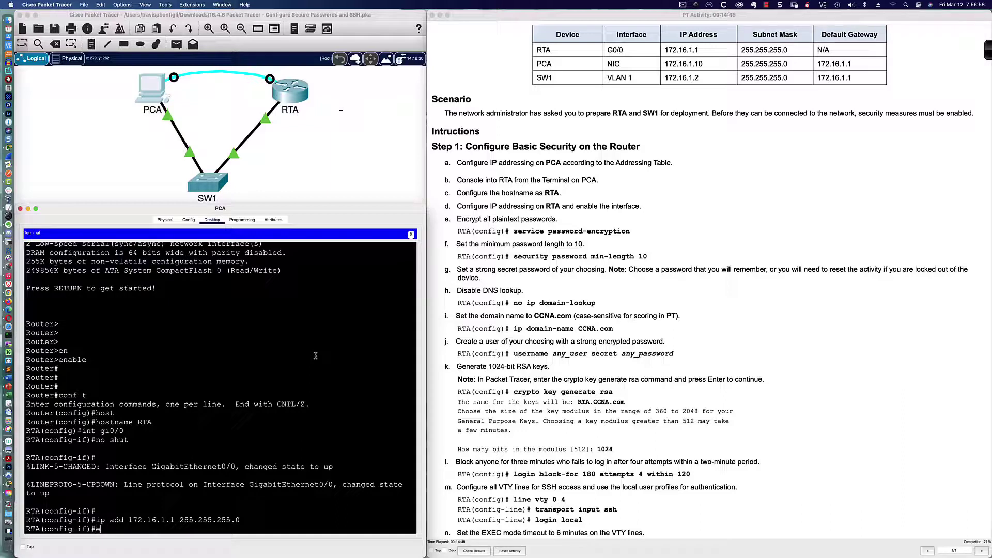
pyautogui.press('BackSpace')
pyautogui.press('Return')
pyautogui.press('Return')
# Describe G0/0 as the PC-A subnet 172.16.1.0/24 and return to global configuration
pyautogui.write('desc')
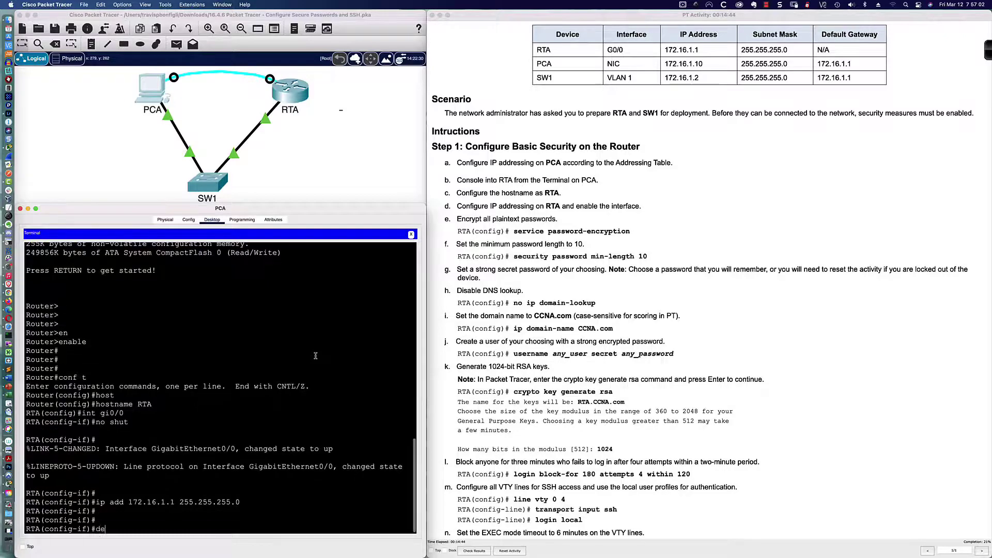
pyautogui.press('Tab')
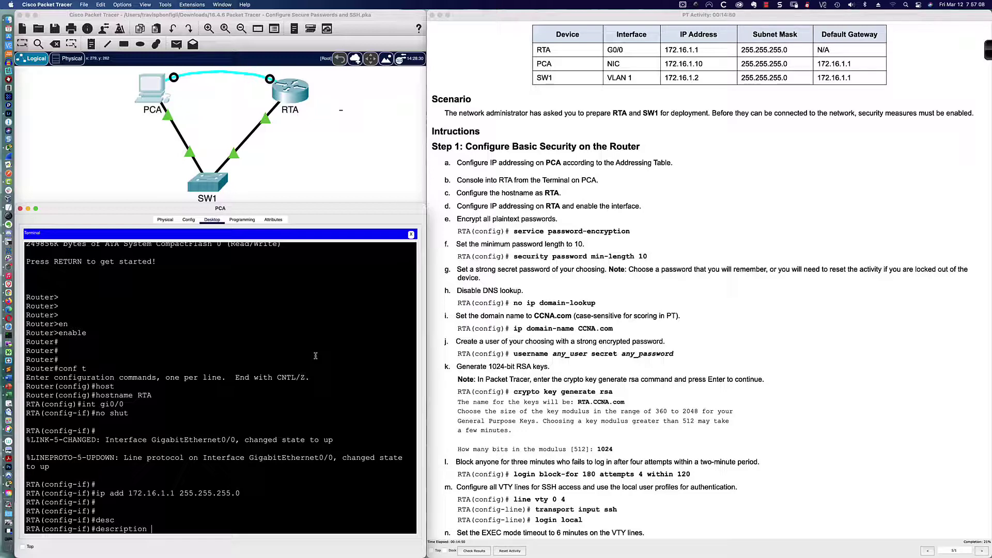
pyautogui.write('PC-A')
pyautogui.write('subnet 172.16.1.0/24 - tpbonf')
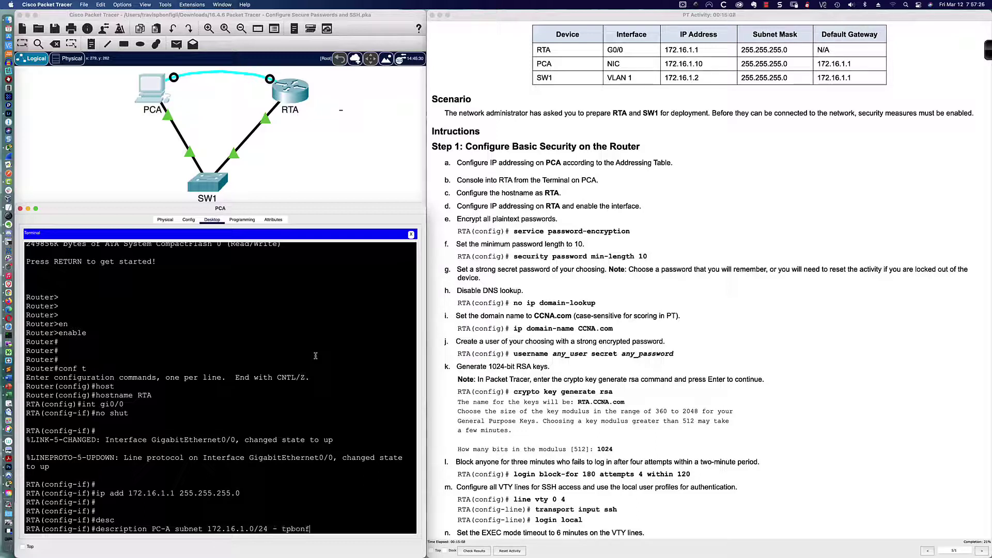
pyautogui.write('i - CCR#8675309')
pyautogui.press('Return')
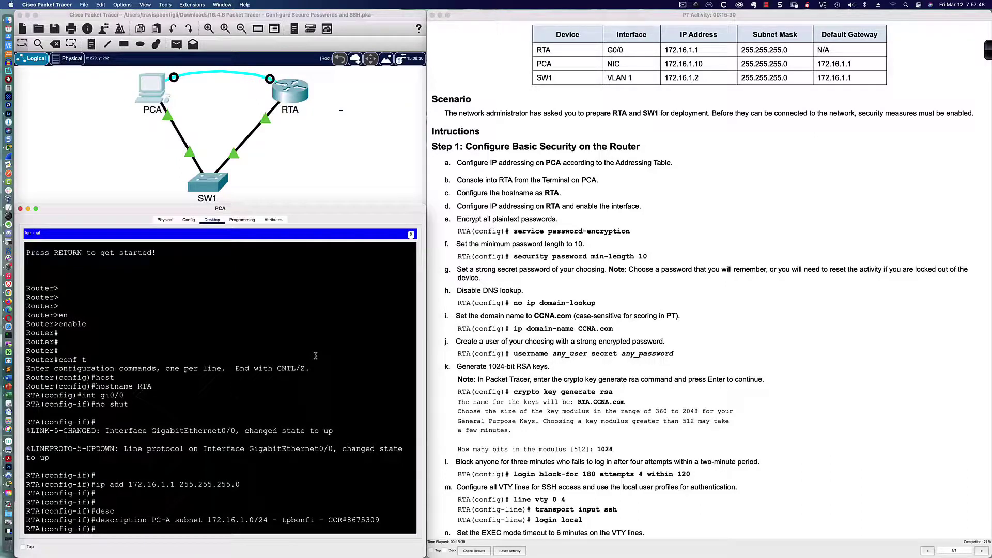
pyautogui.press('Return')
pyautogui.press('Return')
pyautogui.write('exit')
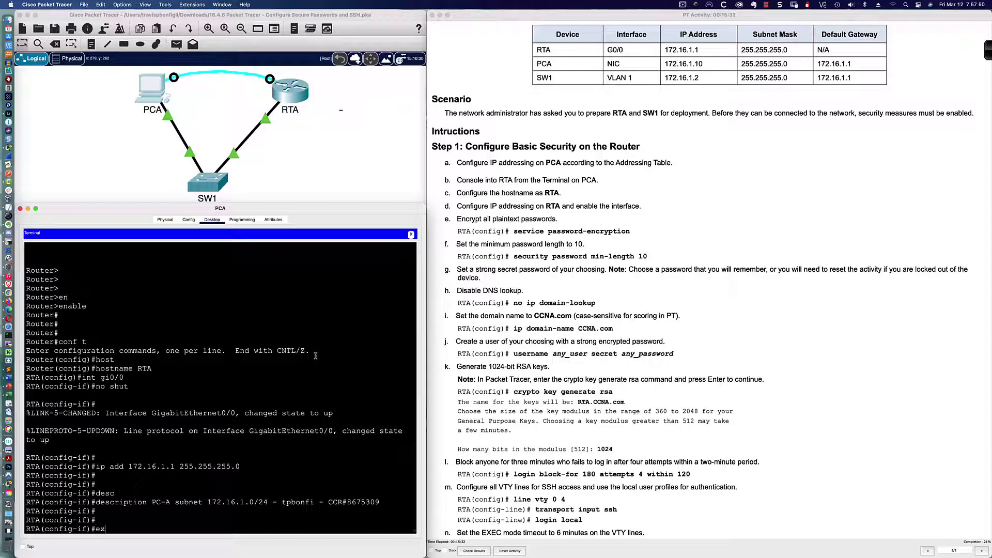
pyautogui.press('Return')
pyautogui.press('Return')
pyautogui.press('Return')
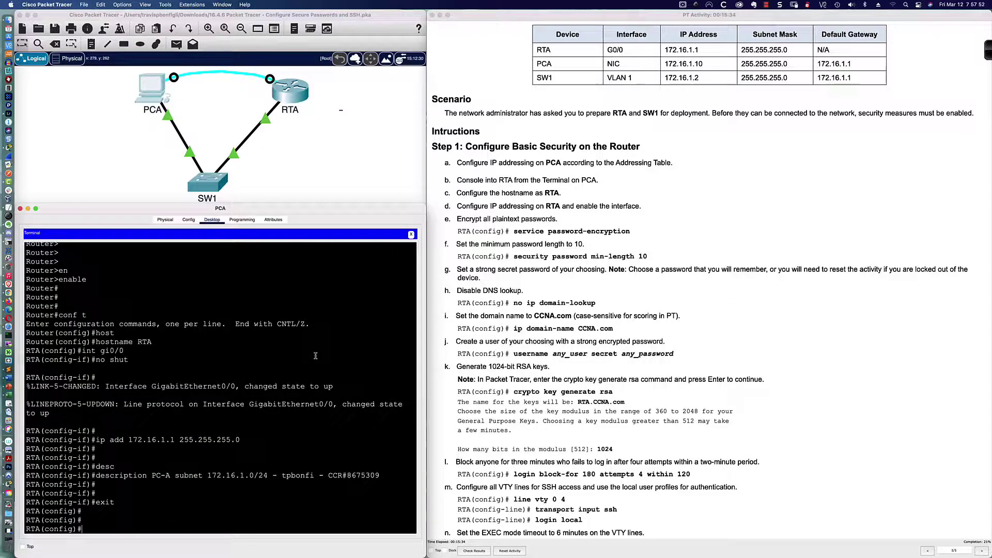
pyautogui.press('Return')
pyautogui.press('Return')
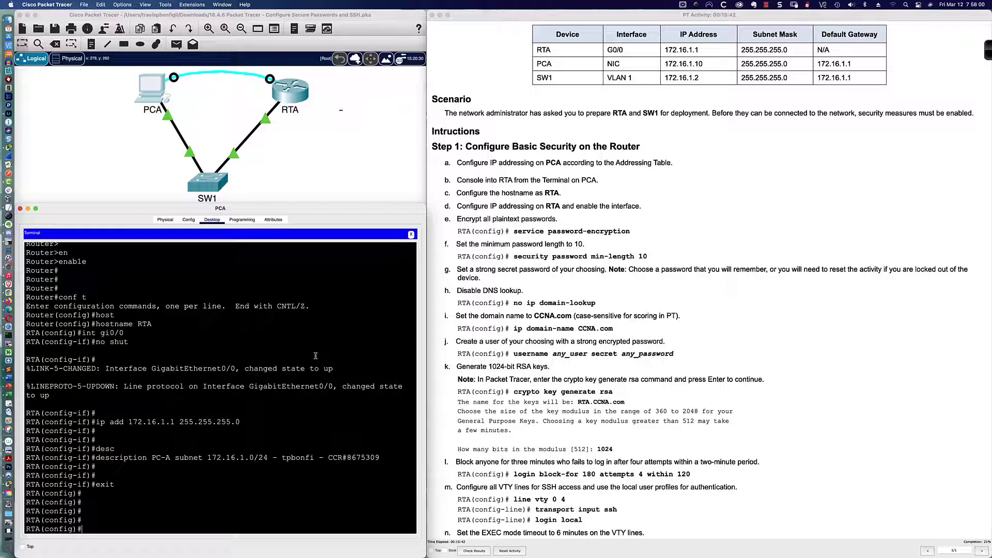
# Run 'do sh run' and scroll through the output to verify hostname RTA and G0/0 settings
pyautogui.write('do sh r')
pyautogui.press('Return')
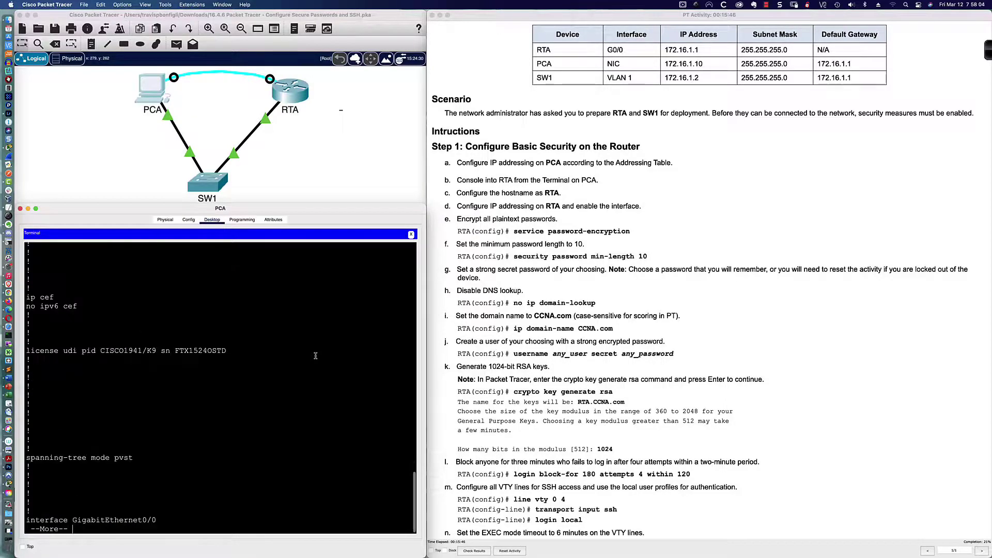
pyautogui.press('space')
pyautogui.press('space')
pyautogui.press('space')
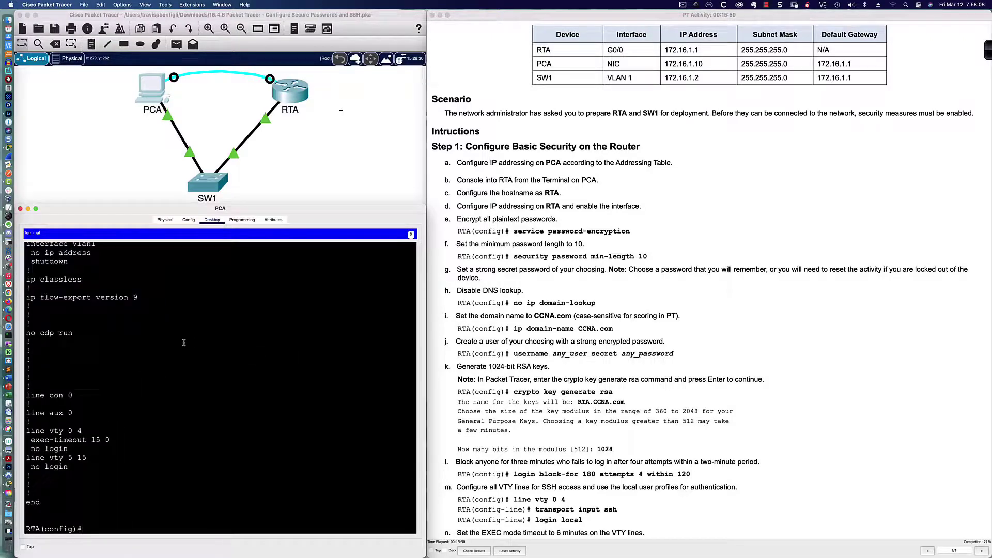
pyautogui.scroll(1, 183, 343)
pyautogui.scroll(15, 183, 343)
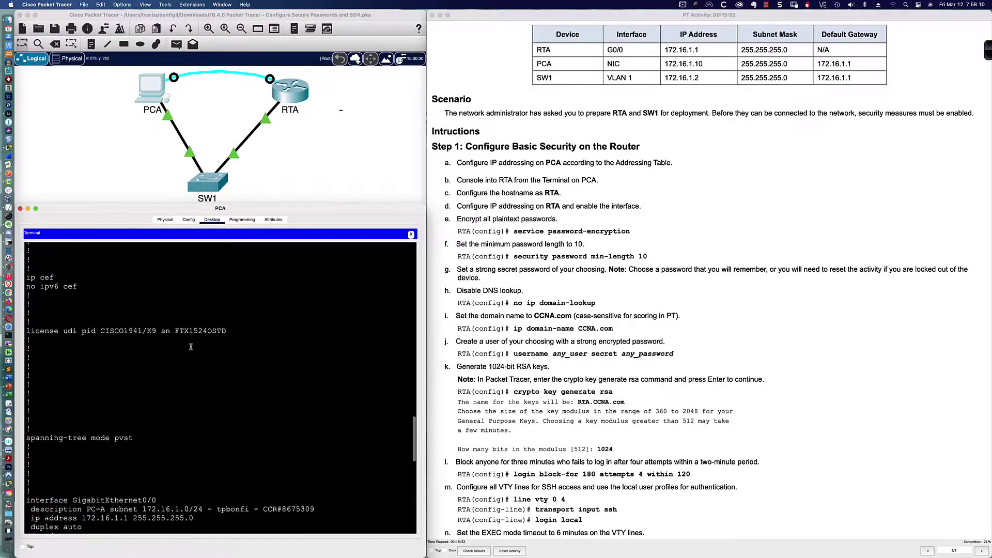
pyautogui.scroll(13, 191, 346)
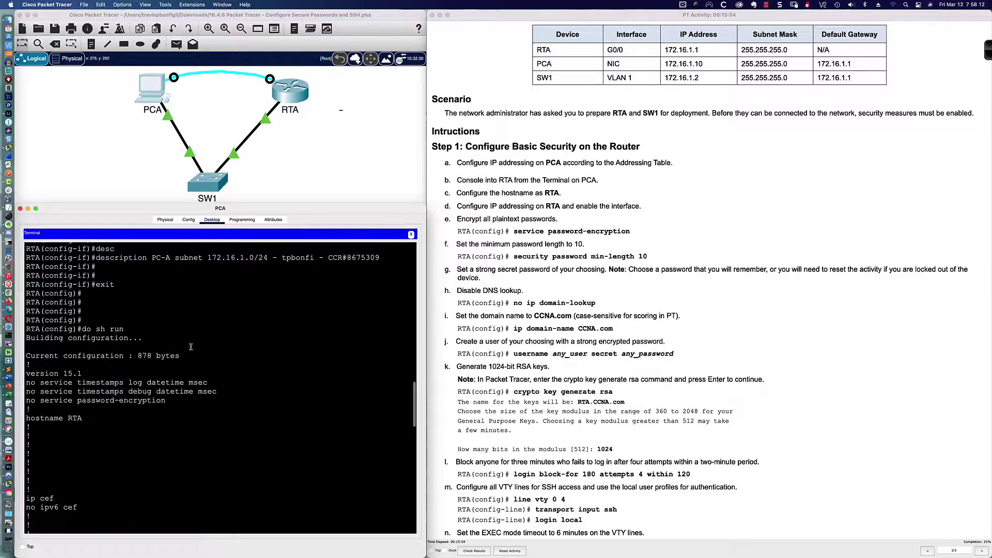
pyautogui.scroll(-20, 190, 347)
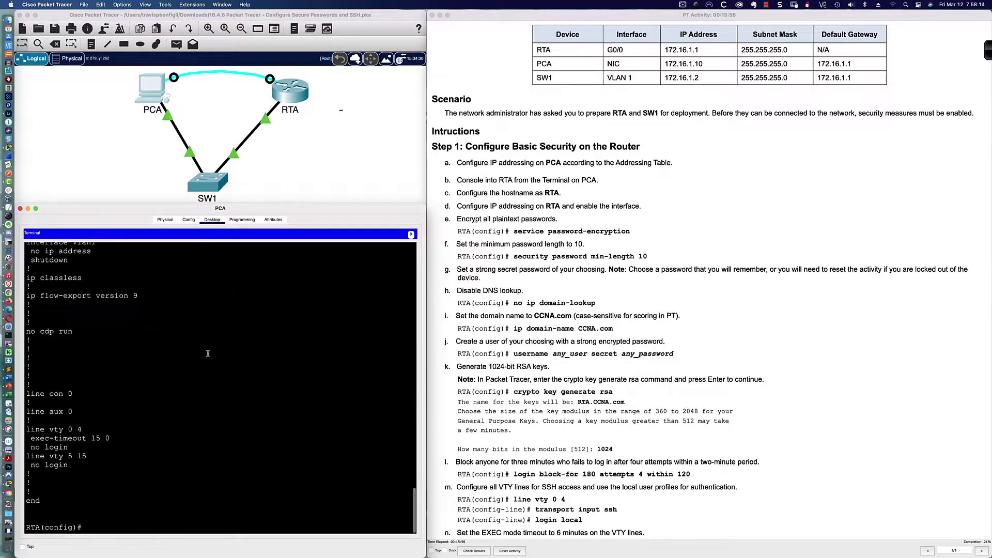
# Apply service password-encryption at RTA's global configuration prompt
pyautogui.write('ser')
pyautogui.press('Tab')
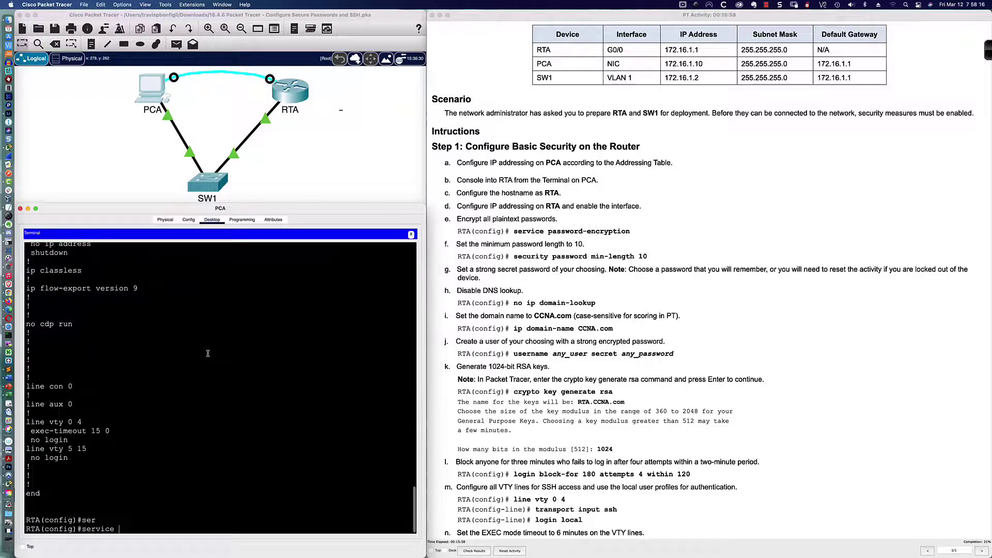
pyautogui.write('pas')
pyautogui.press('Tab')
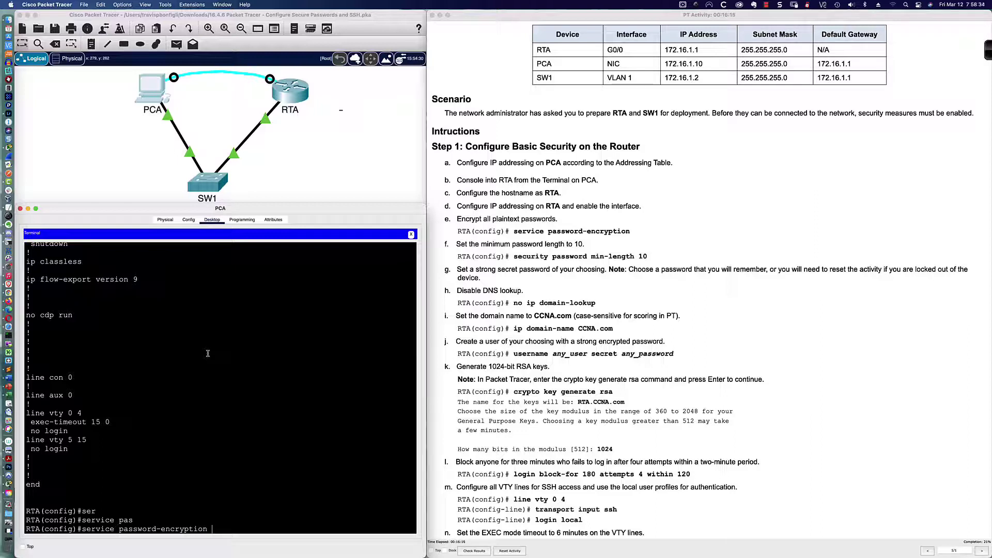
pyautogui.press('Return')
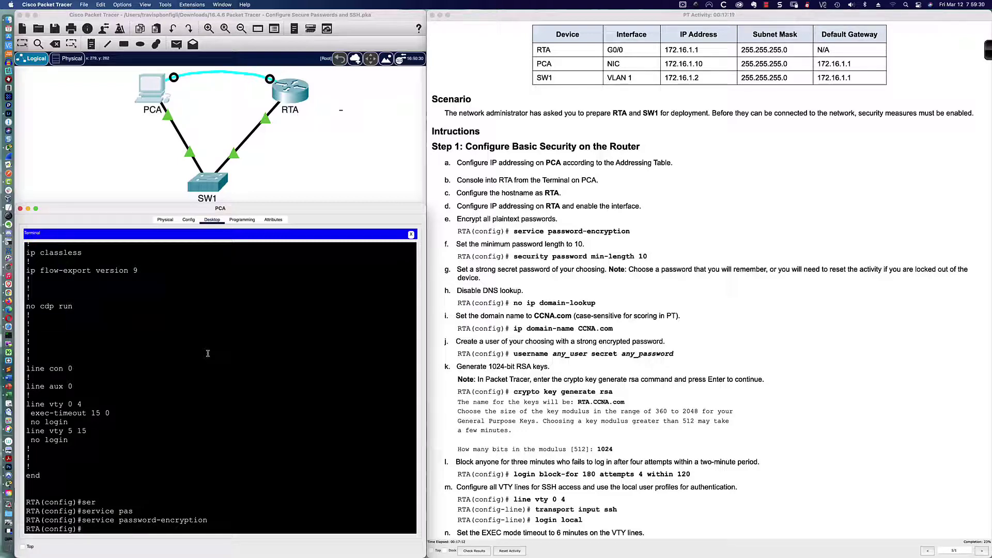
# Enter 'security passwords min-length 10', fixing the misspelled keyword along the way
pyautogui.write('secr')
pyautogui.press('Tab')
pyautogui.press('BackSpace')
pyautogui.write('u')
pyautogui.press('Tab')
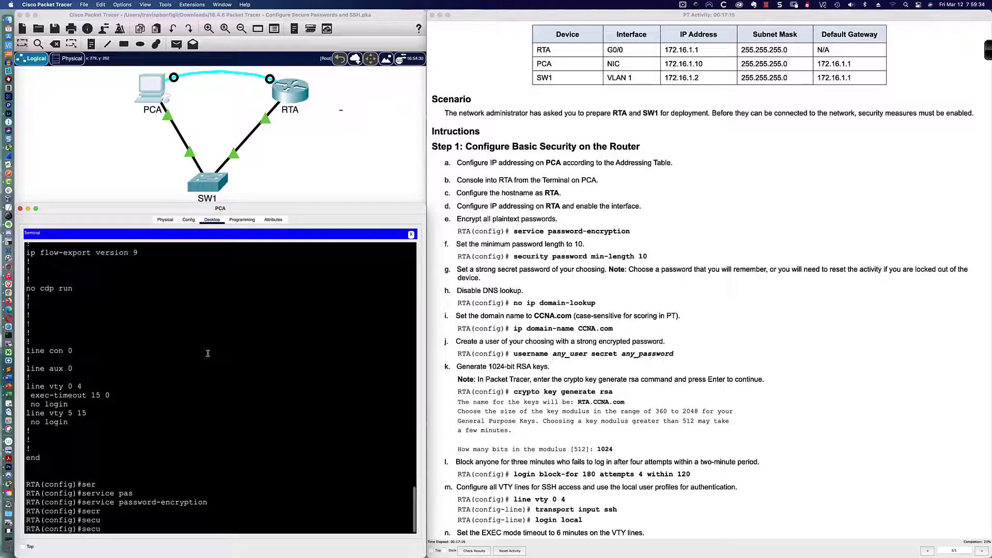
pyautogui.write('r')
pyautogui.press('Tab')
pyautogui.press('BackSpace')
pyautogui.press('BackSpace')
pyautogui.press('BackSpace')
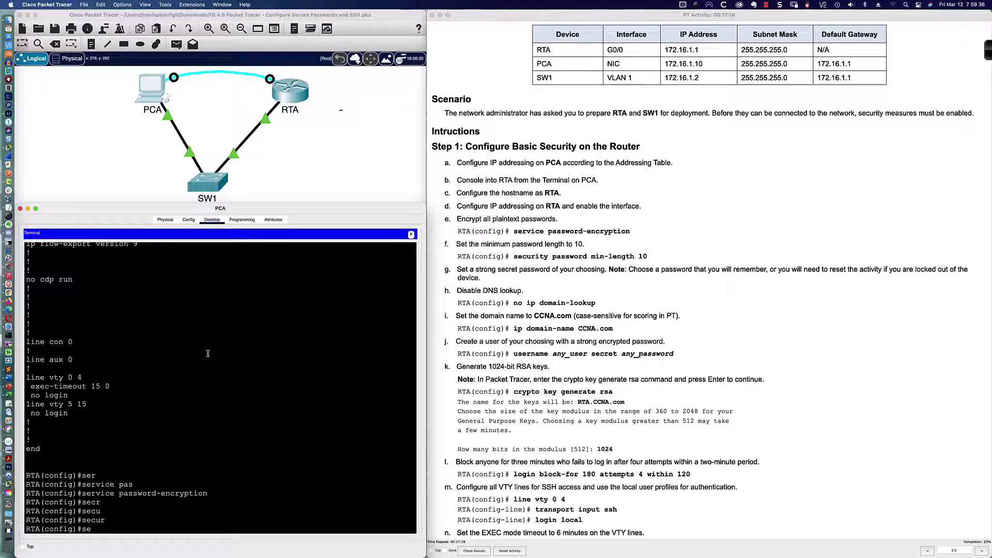
pyautogui.write('curity')
pyautogui.press('Tab')
pyautogui.write('pas')
pyautogui.press('Tab')
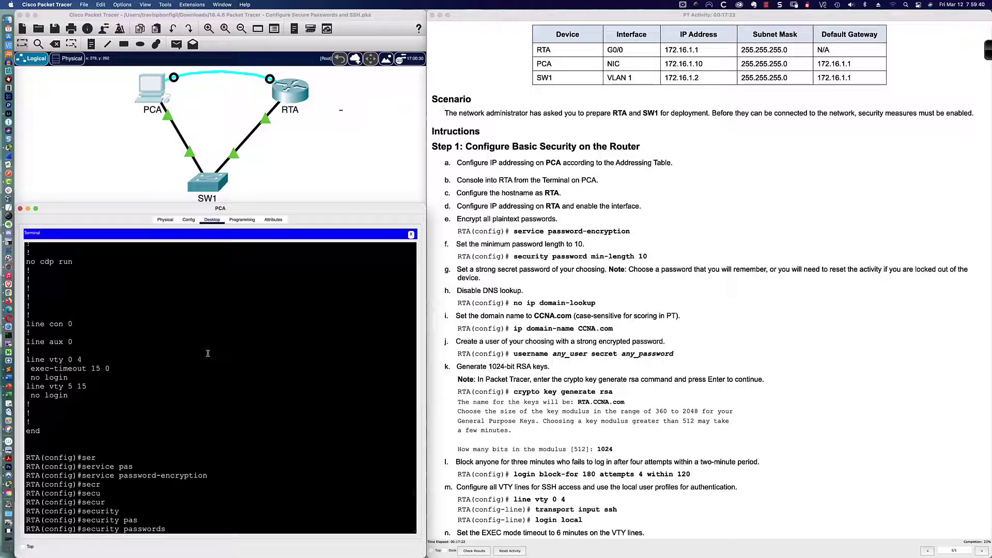
pyautogui.write('min')
pyautogui.press('Tab')
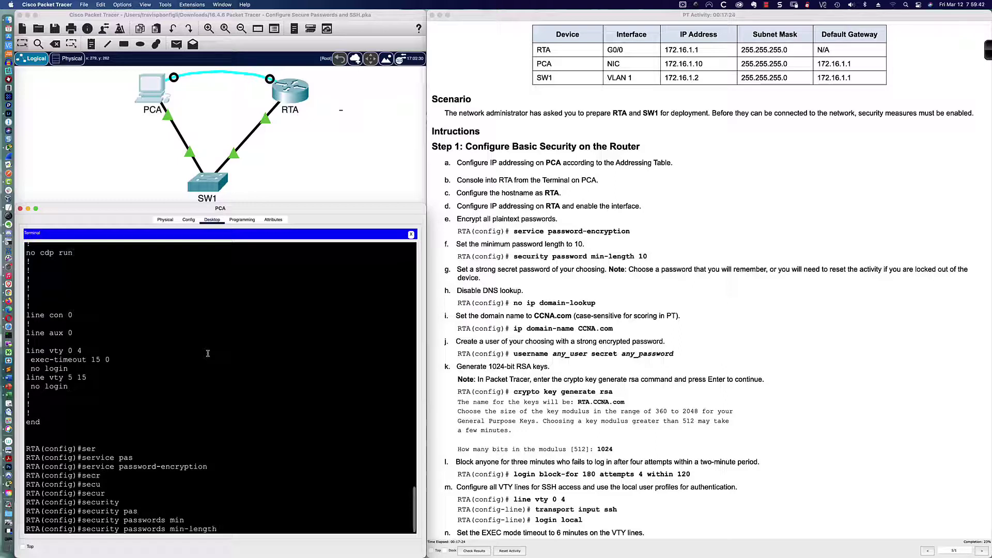
pyautogui.write('?')
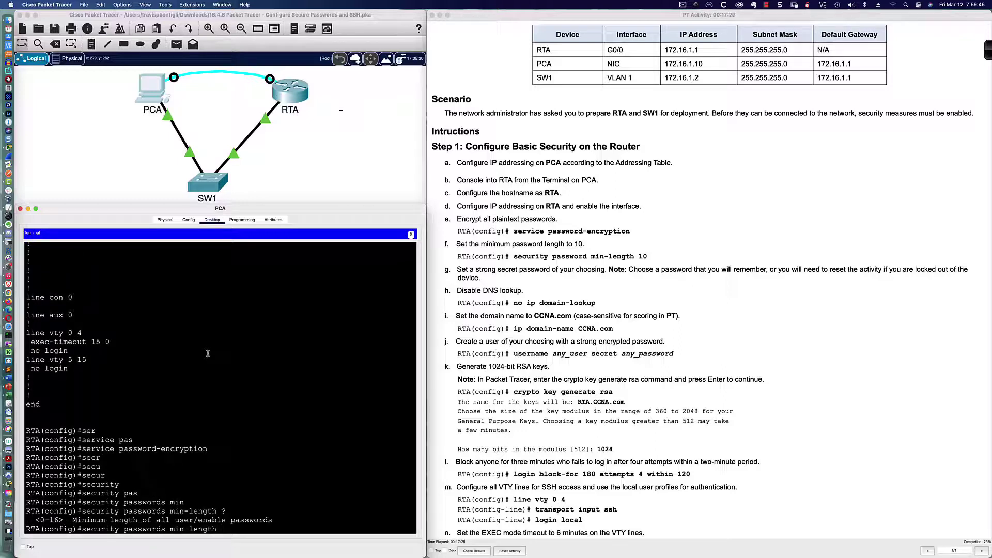
pyautogui.write('10')
pyautogui.press('Return')
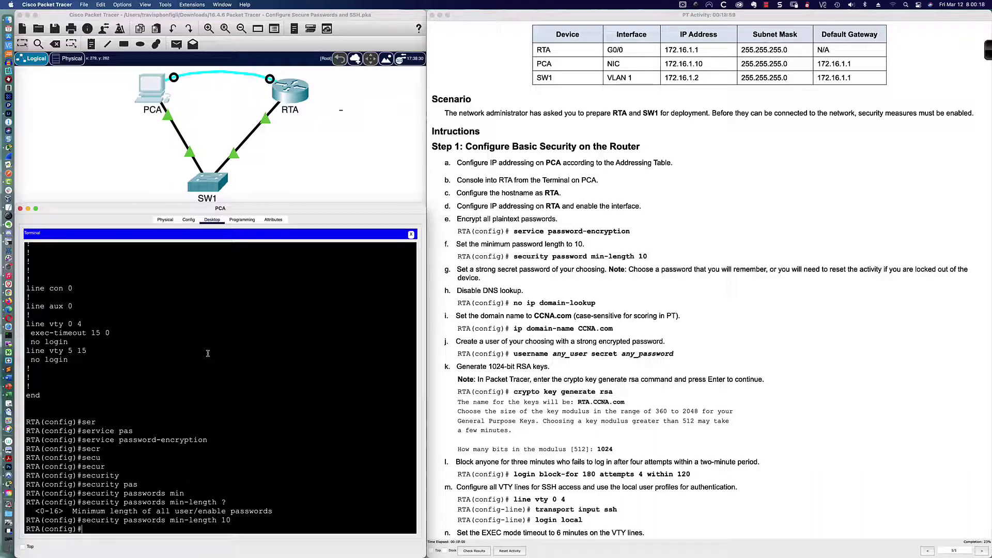
# Set RTA's enable secret to a 10-character password, choosing secret instead of password
pyautogui.write('en')
pyautogui.press('Tab')
pyautogui.write('ab')
pyautogui.press('Tab')
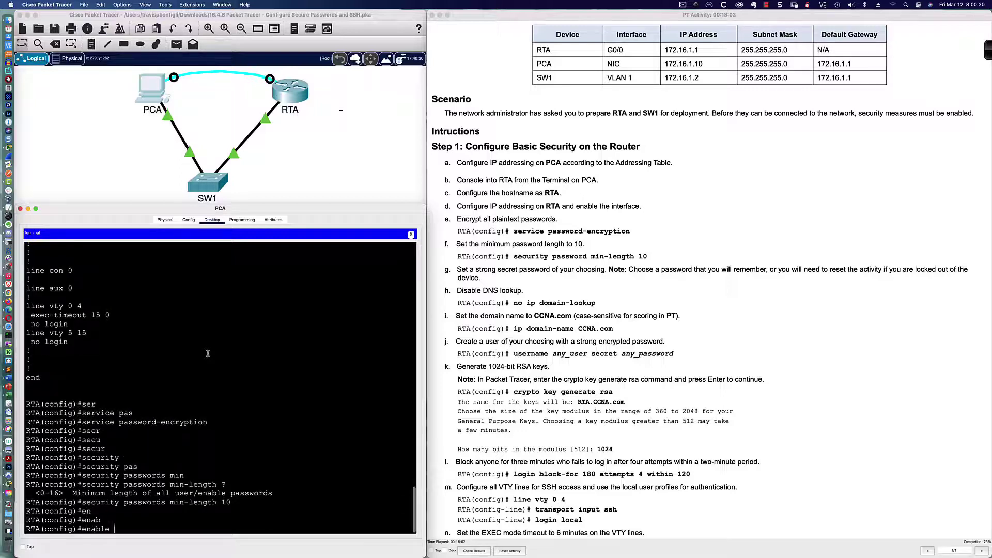
pyautogui.write('pas')
pyautogui.press('Tab')
pyautogui.press('BackSpace')
pyautogui.press('BackSpace')
pyautogui.press('BackSpace')
pyautogui.press('BackSpace')
pyautogui.press('BackSpace')
pyautogui.press('BackSpace')
pyautogui.press('BackSpace')
pyautogui.press('BackSpace')
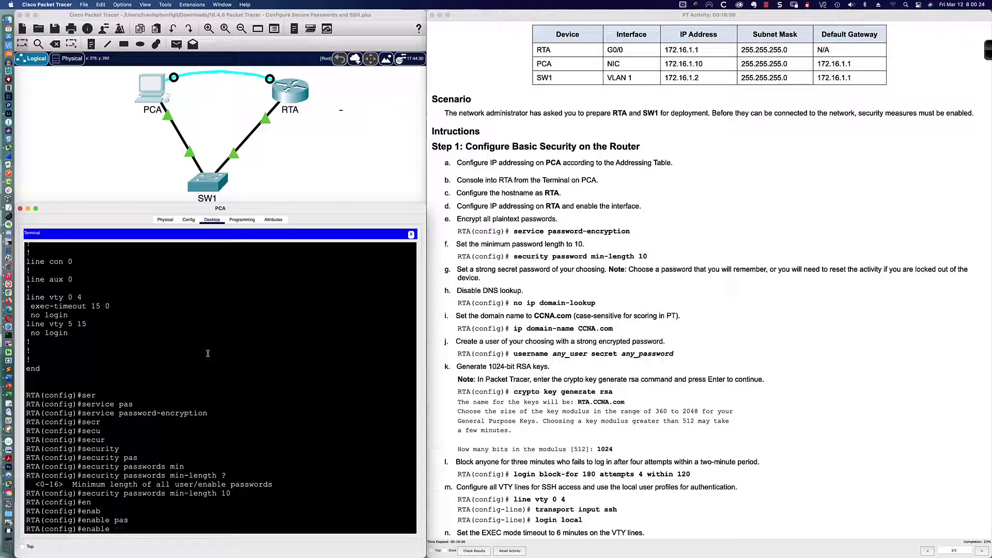
pyautogui.write('sec')
pyautogui.press('Tab')
pyautogui.write('a')
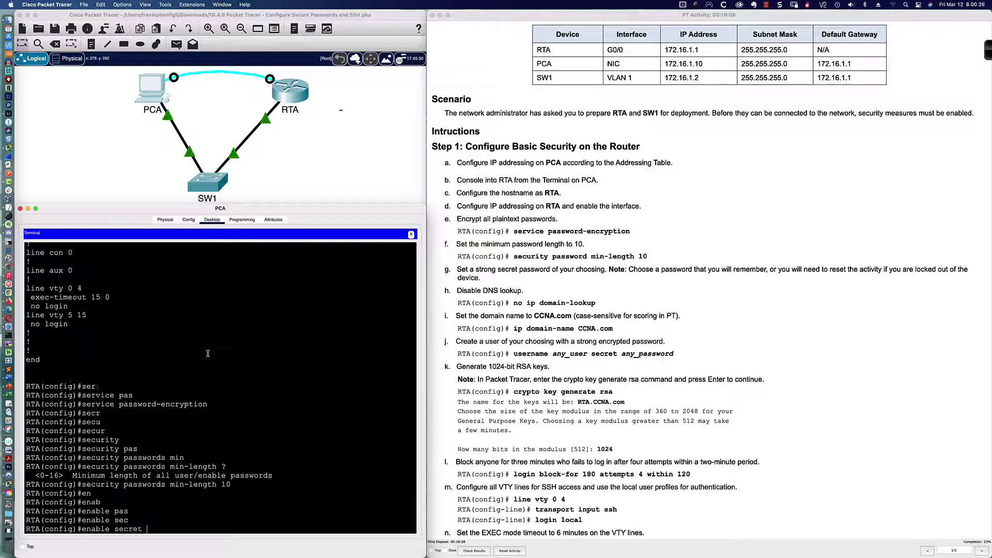
pyautogui.write('bcde12345')
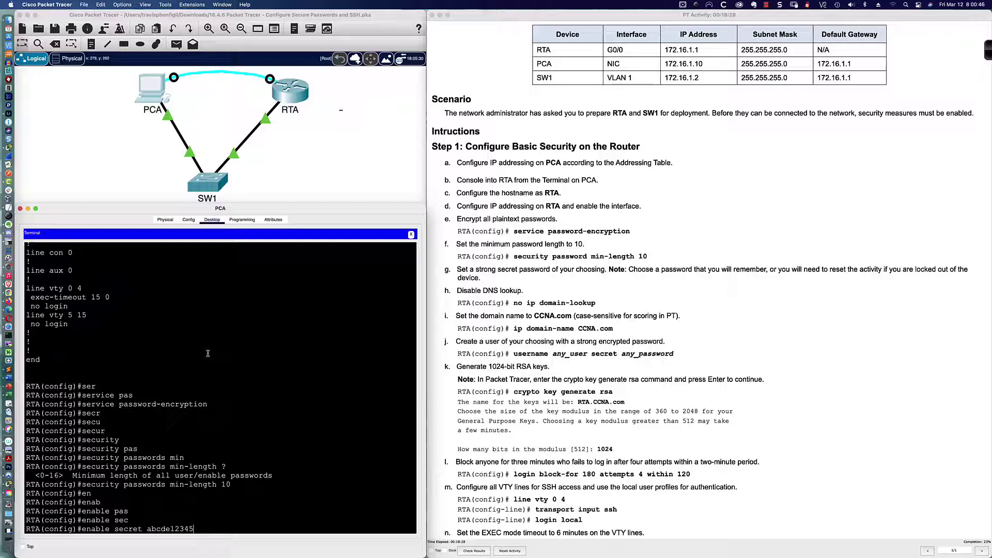
pyautogui.press('Return')
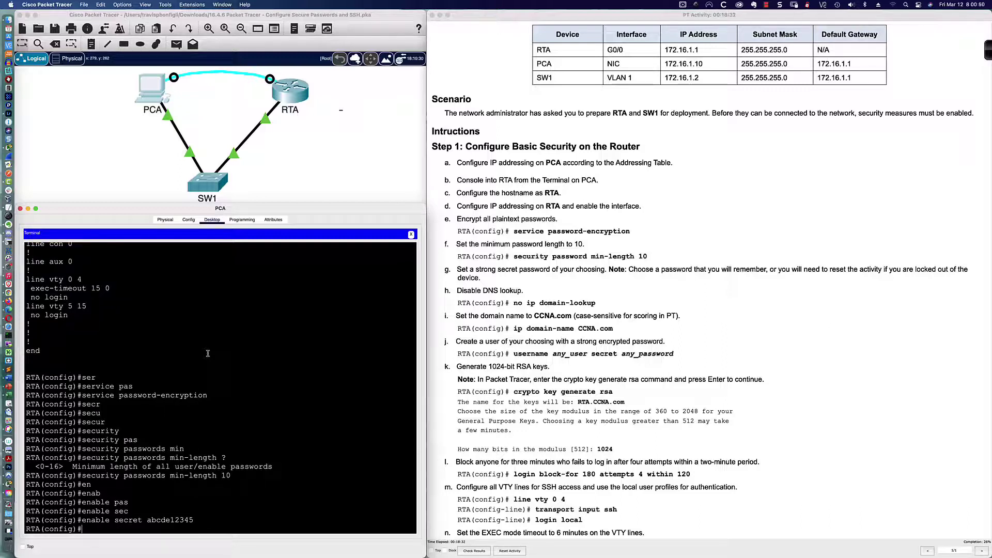
pyautogui.press('Return')
pyautogui.press('Return')
# Enter 'no ip domain-lookup' and 'ip domain-name CCNA.com' on RTA
pyautogui.write('no ip')
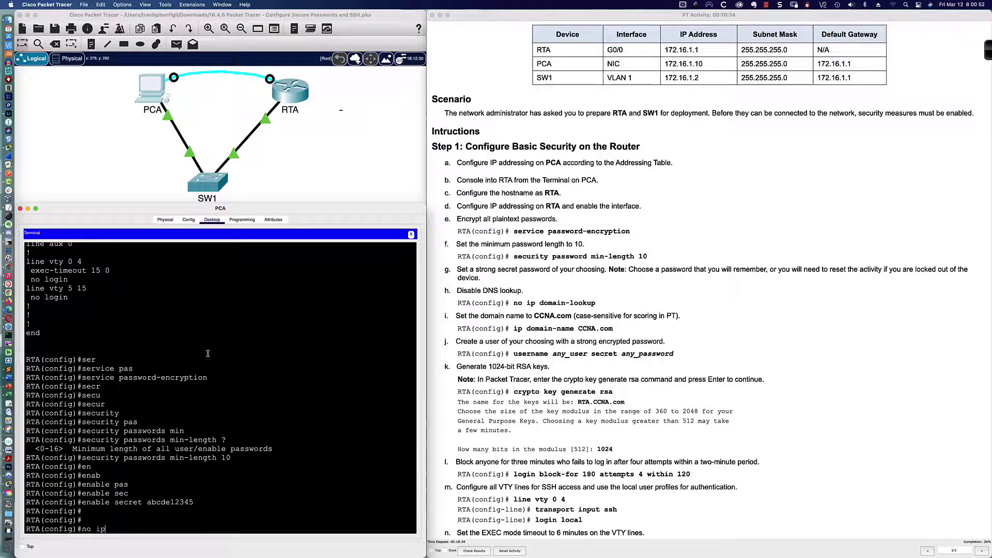
pyautogui.write(' domain-lookup')
pyautogui.press('Return')
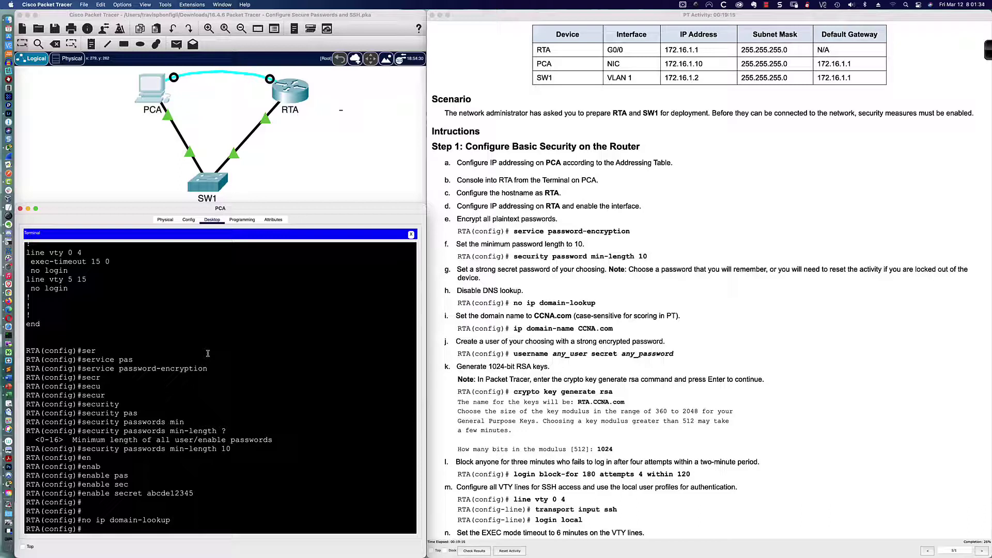
pyautogui.press('Return')
pyautogui.press('Return')
pyautogui.write('ip')
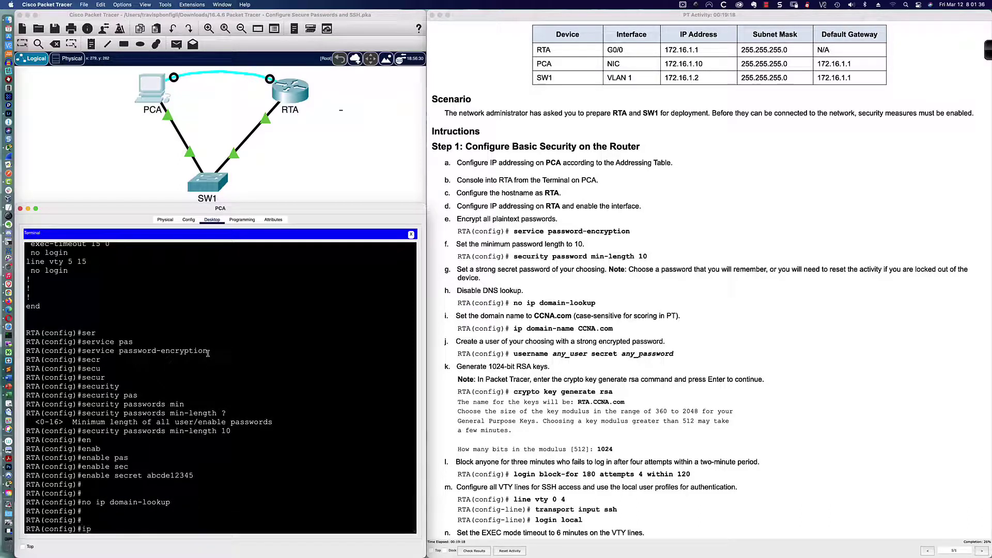
pyautogui.write(' domain-name')
pyautogui.write('CCNA.com')
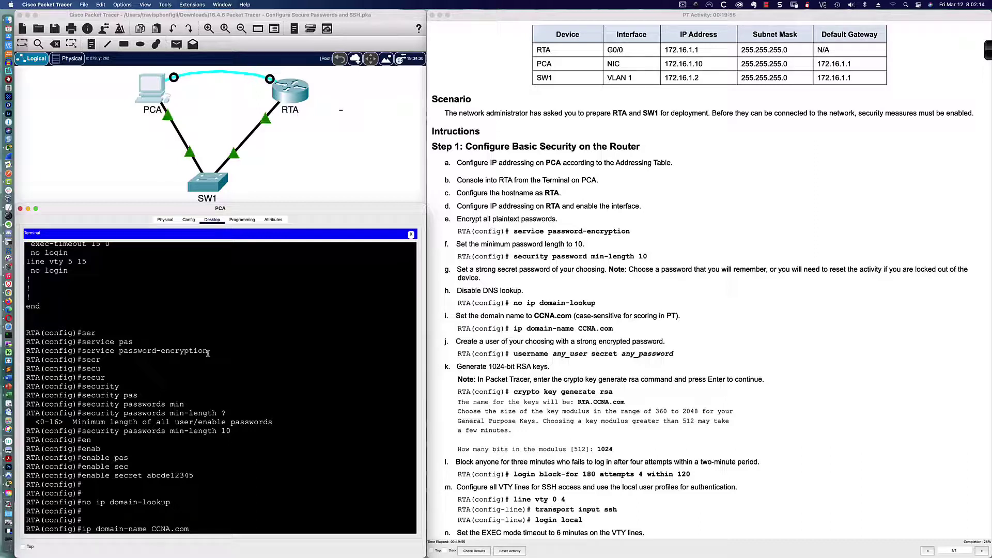
pyautogui.press('Return')
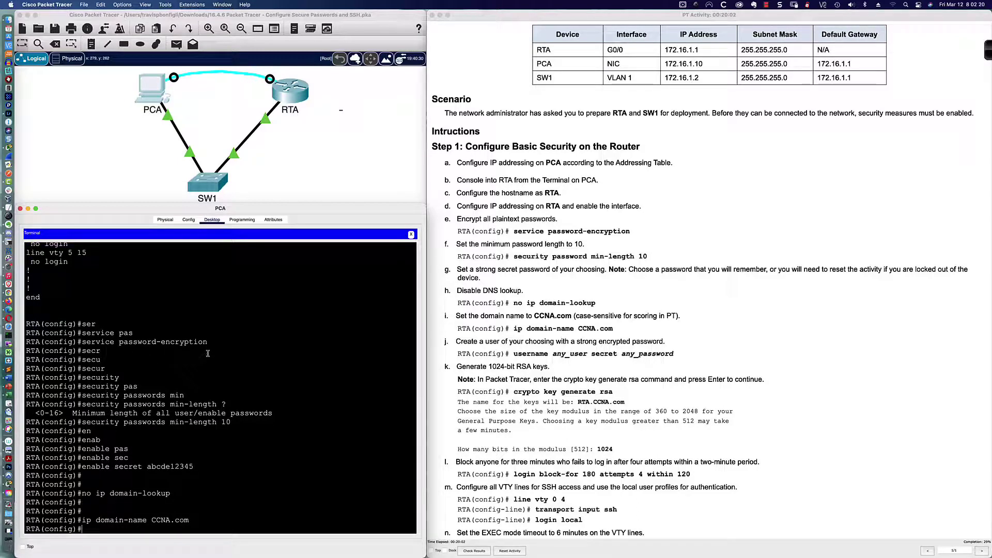
pyautogui.press('Return')
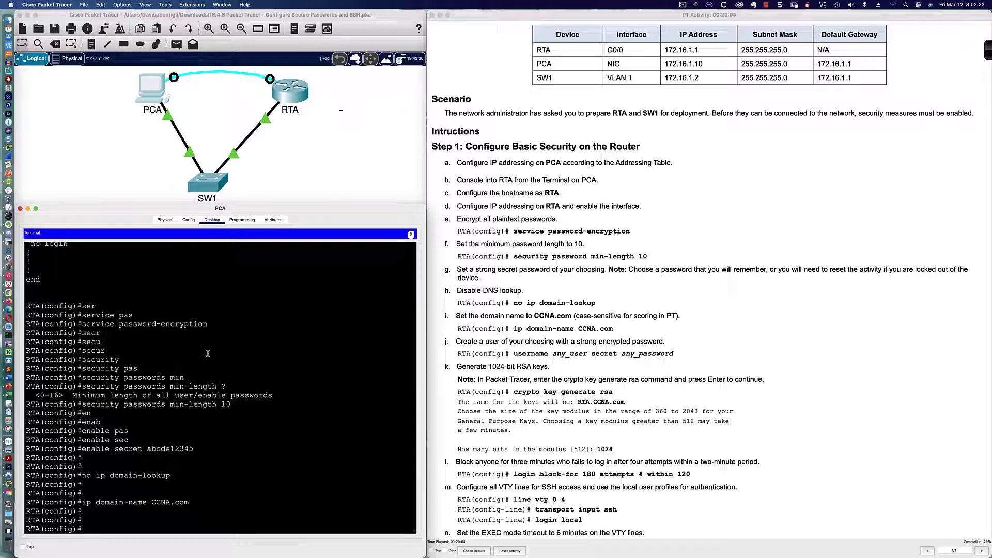
# Create user admin with a secret, resubmitting a 10-character password after the short one is rejected
pyautogui.write('username admin secre')
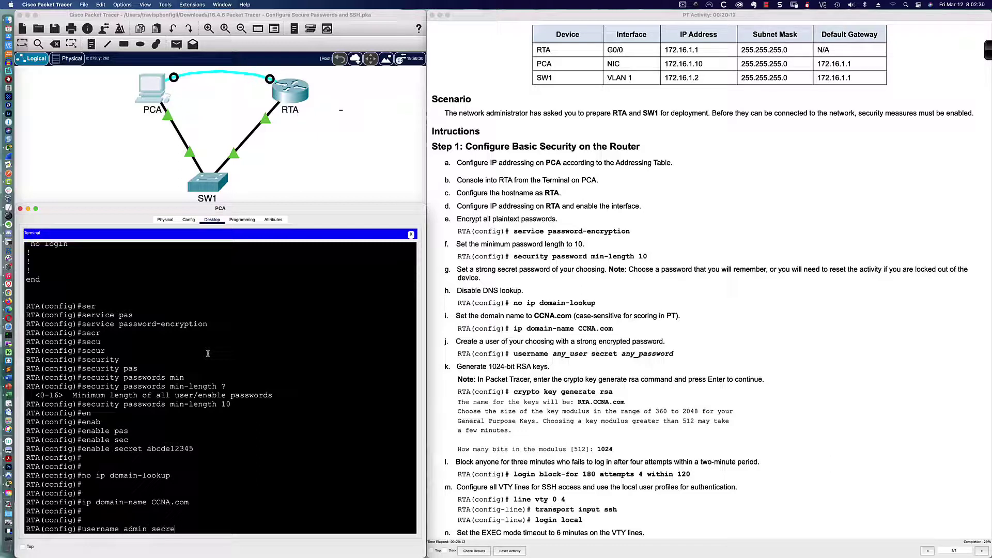
pyautogui.write('t abc123')
pyautogui.press('Return')
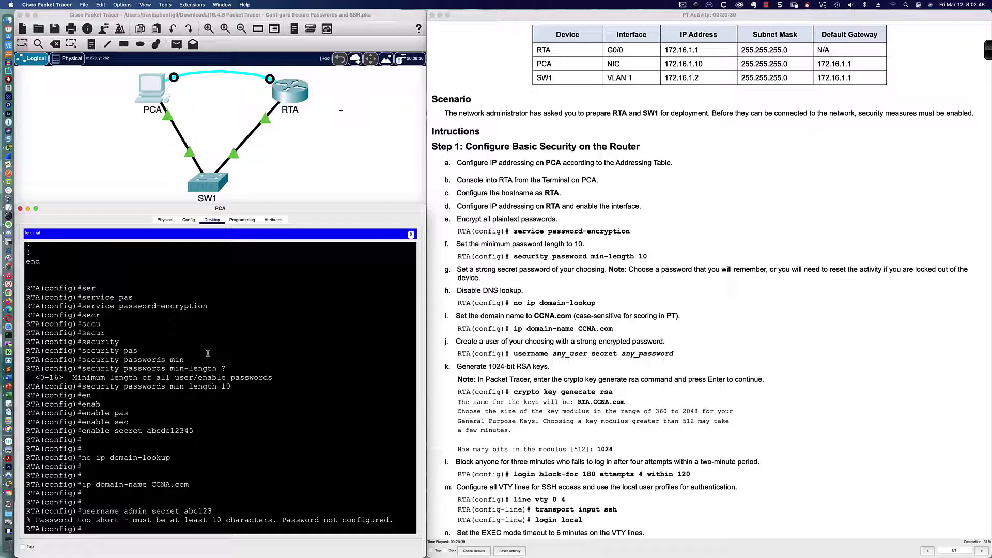
pyautogui.press('Up')
pyautogui.press('Up')
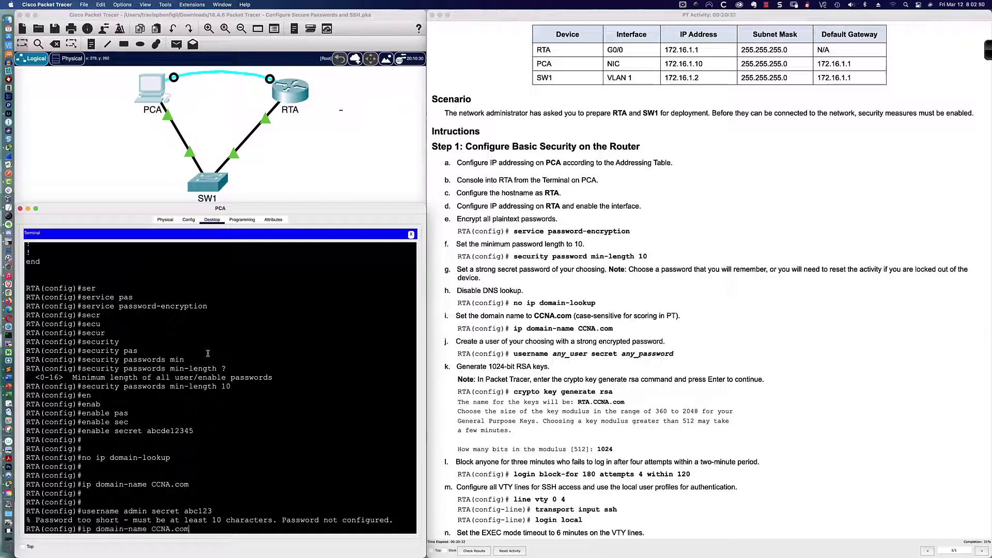
pyautogui.press('Up')
pyautogui.press('BackSpace')
pyautogui.press('BackSpace')
pyautogui.press('BackSpace')
pyautogui.press('BackSpace')
pyautogui.press('BackSpace')
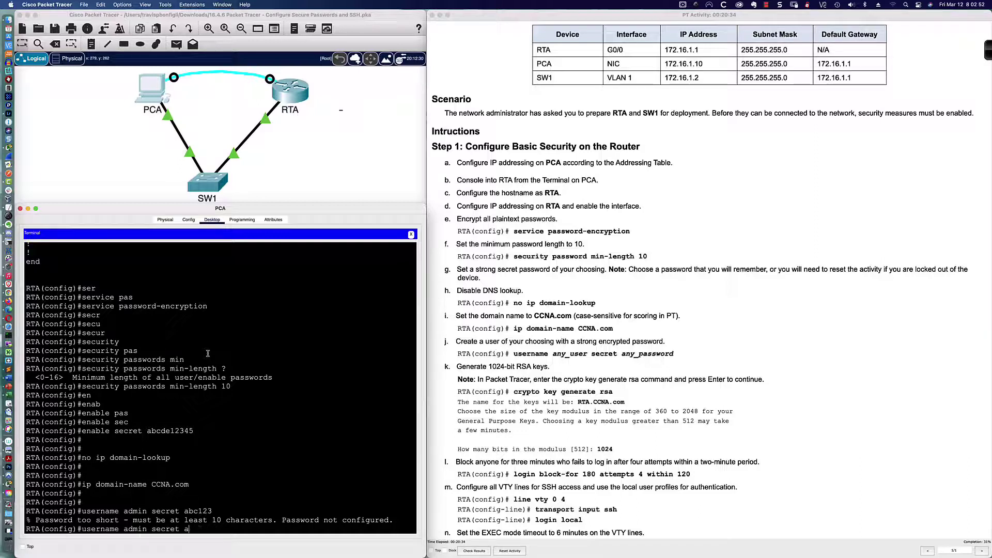
pyautogui.write('abcde12345')
pyautogui.press('Return')
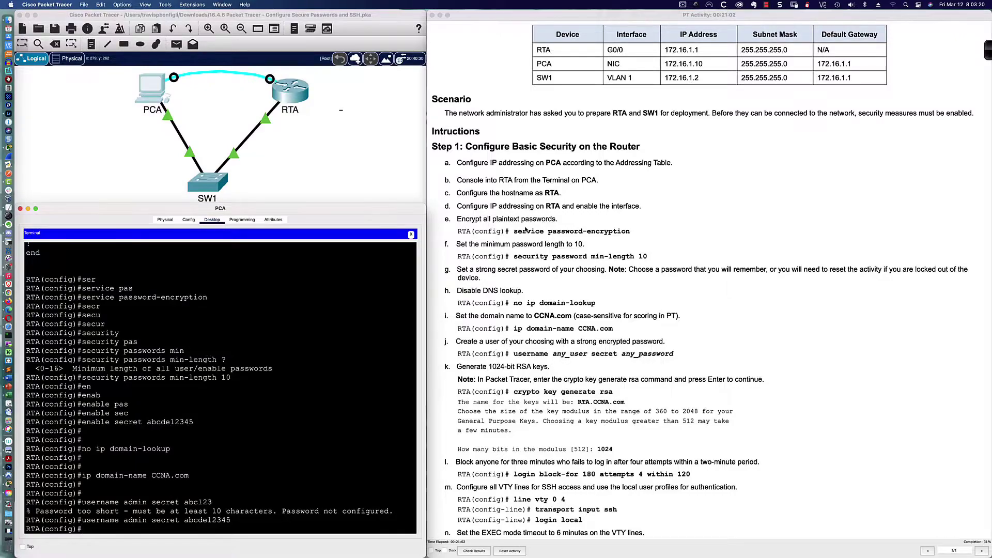
# On RTA, run 'crypto key generate rsa' after checking its options with Tab and '?' help
pyautogui.scroll(-10, 526, 229)
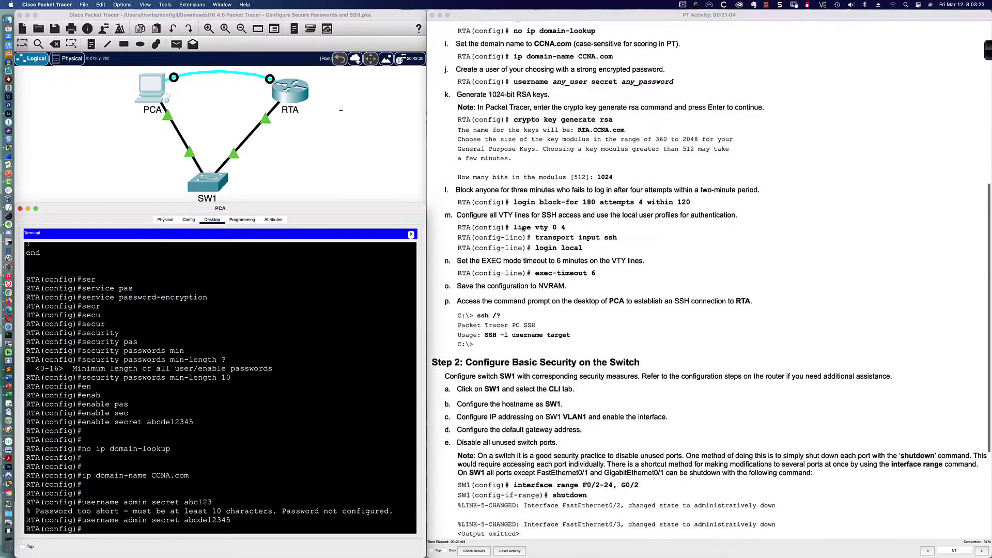
pyautogui.scroll(-3, 523, 228)
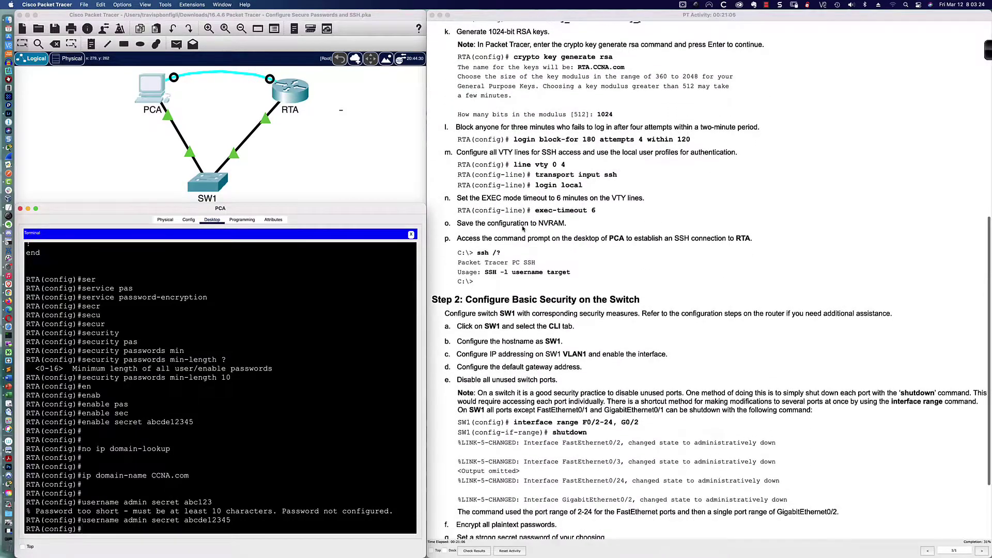
pyautogui.scroll(-1, 524, 229)
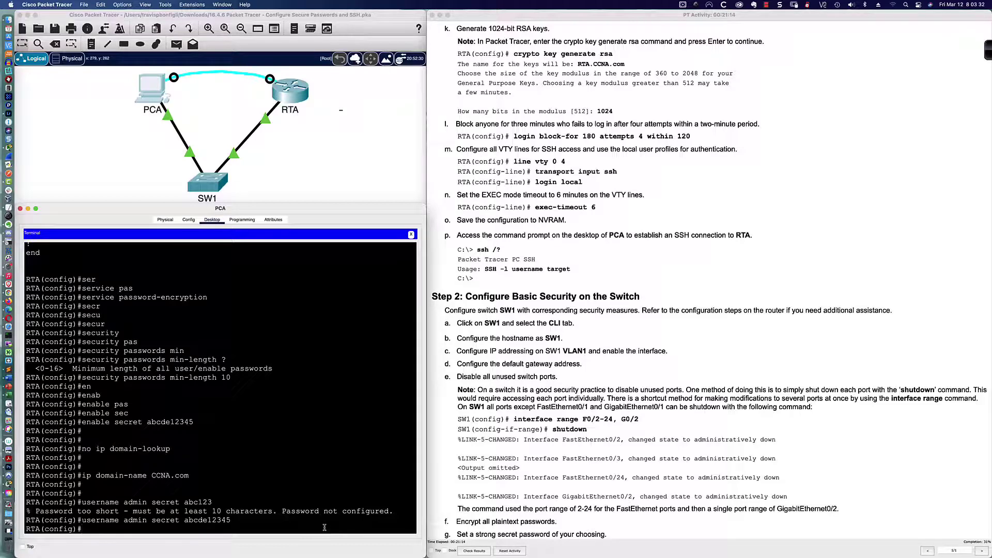
pyautogui.write('cryp')
pyautogui.press('Tab')
pyautogui.write('key gener')
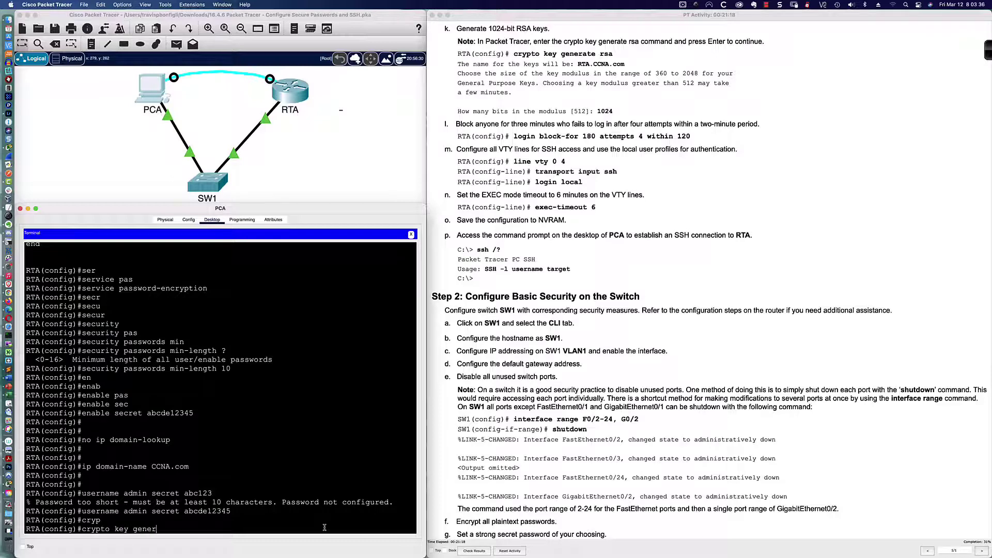
pyautogui.press('Tab')
pyautogui.write('rsa ?')
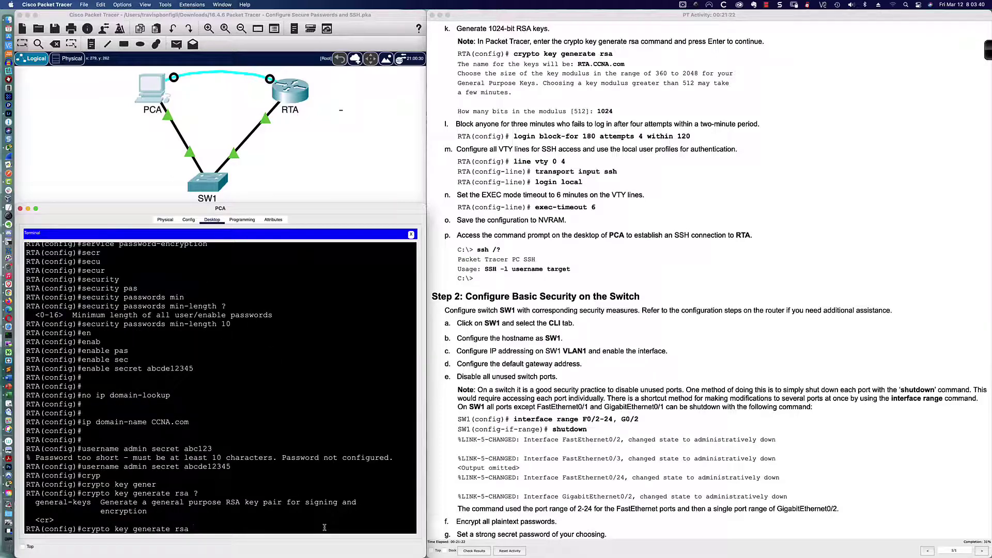
pyautogui.write('gener')
pyautogui.press('Tab')
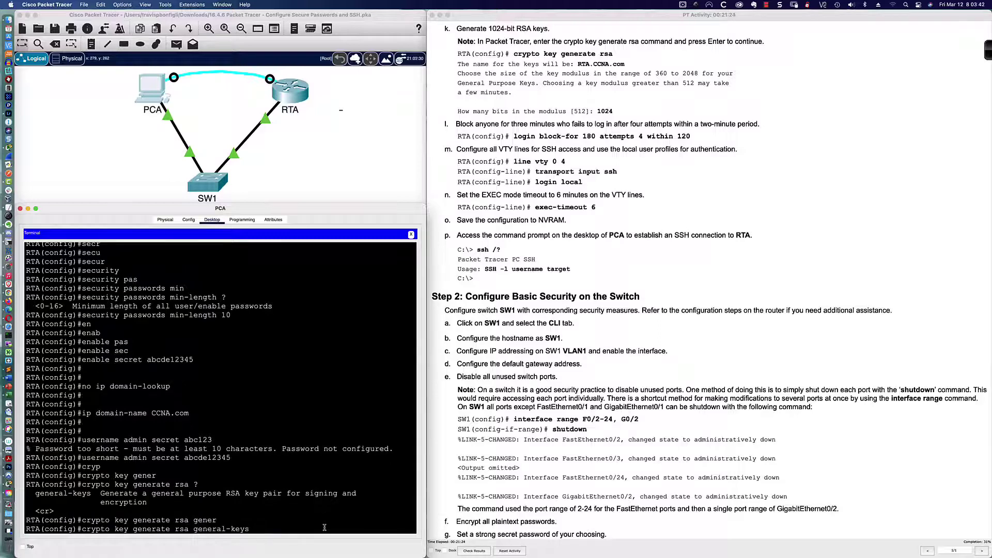
pyautogui.write('?')
pyautogui.write('mod')
pyautogui.press('Tab')
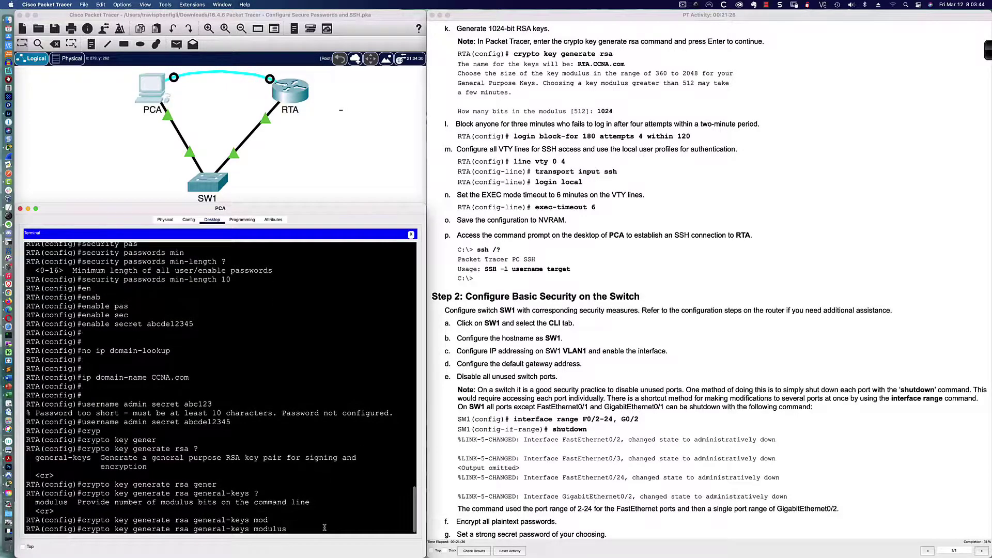
pyautogui.write('?')
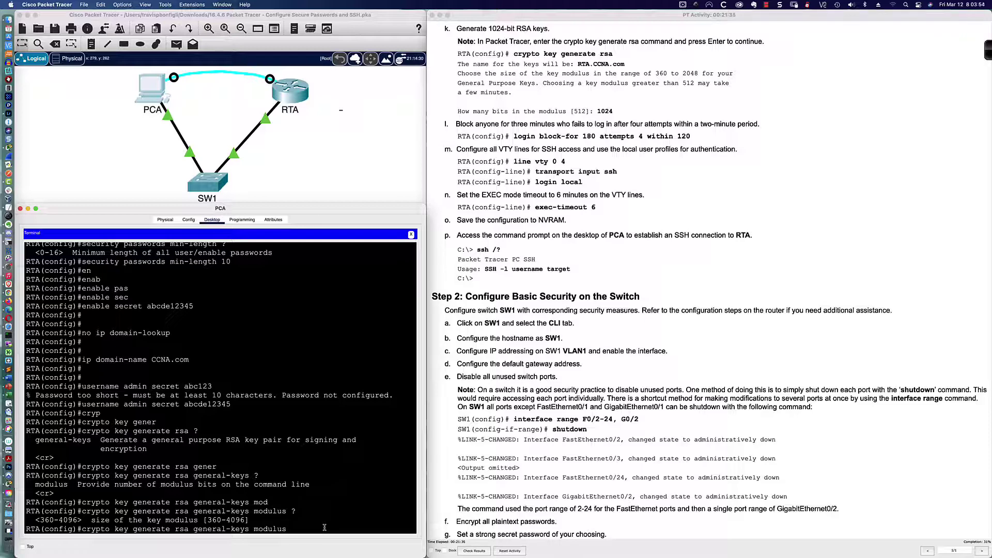
pyautogui.press('BackSpace')
pyautogui.press('BackSpace')
pyautogui.press('BackSpace')
pyautogui.press('BackSpace')
pyautogui.press('BackSpace')
pyautogui.press('BackSpace')
pyautogui.press('BackSpace')
pyautogui.press('BackSpace')
pyautogui.press('BackSpace')
pyautogui.press('BackSpace')
pyautogui.press('BackSpace')
pyautogui.press('BackSpace')
pyautogui.press('BackSpace')
pyautogui.press('BackSpace')
pyautogui.press('BackSpace')
pyautogui.press('BackSpace')
pyautogui.press('BackSpace')
pyautogui.press('BackSpace')
pyautogui.press('BackSpace')
pyautogui.press('BackSpace')
pyautogui.press('Return')
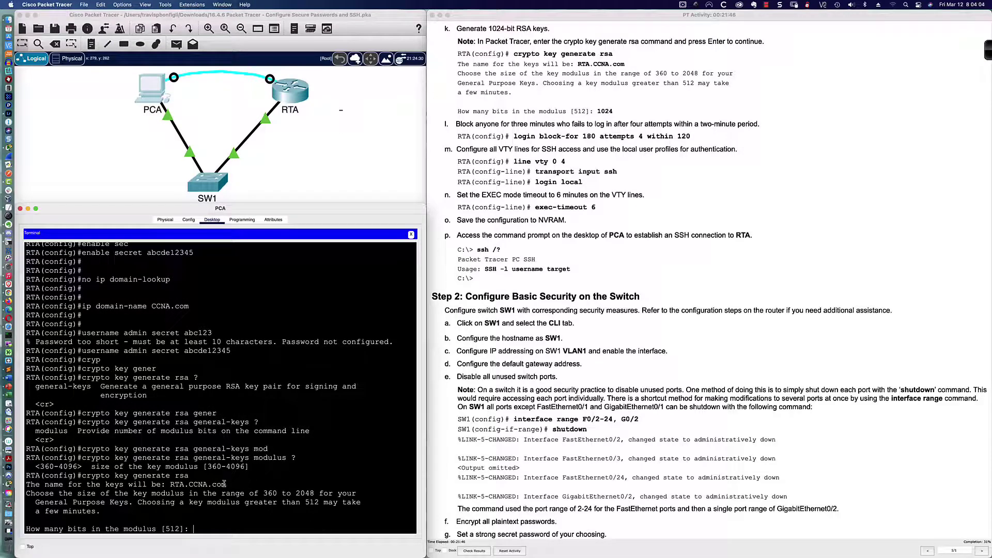
# Answer 1024 at the modulus prompt to generate the RTA.CCNA.com keys, then switch to SecureCRT
pyautogui.moveTo(226, 485)
pyautogui.mouseDown()
pyautogui.moveTo(190, 485)
pyautogui.moveTo(228, 485)
pyautogui.mouseUp()
pyautogui.moveTo(189, 485); pyautogui.dragTo(227, 484)
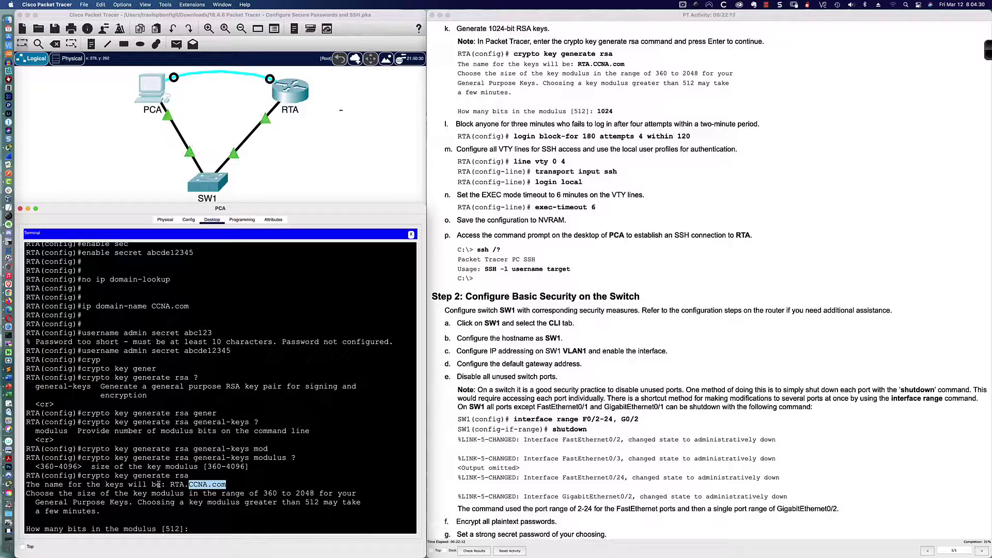
pyautogui.click(201, 528)
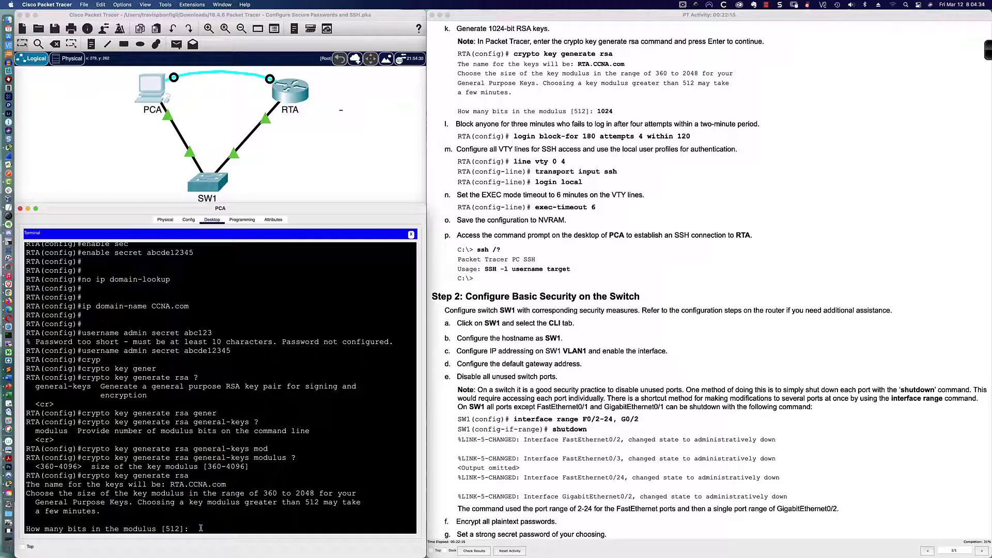
pyautogui.write('1024')
pyautogui.press('Return')
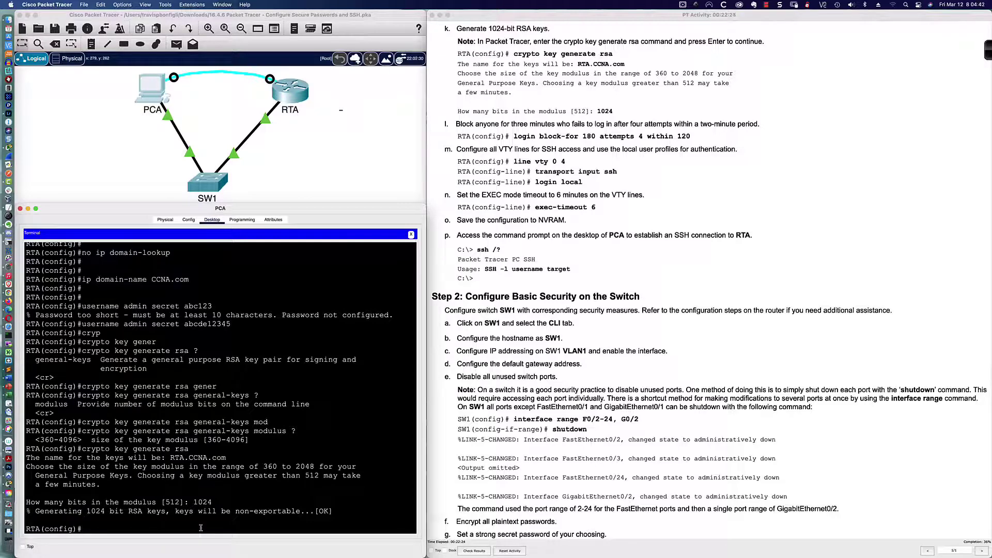
pyautogui.press('super+Tab')
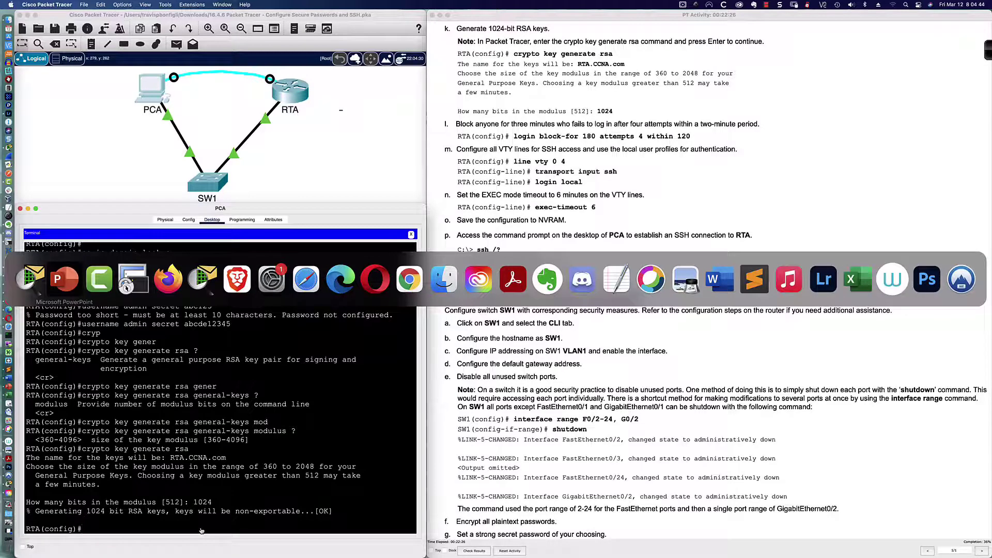
pyautogui.press('super+Tab')
pyautogui.press('super+Tab')
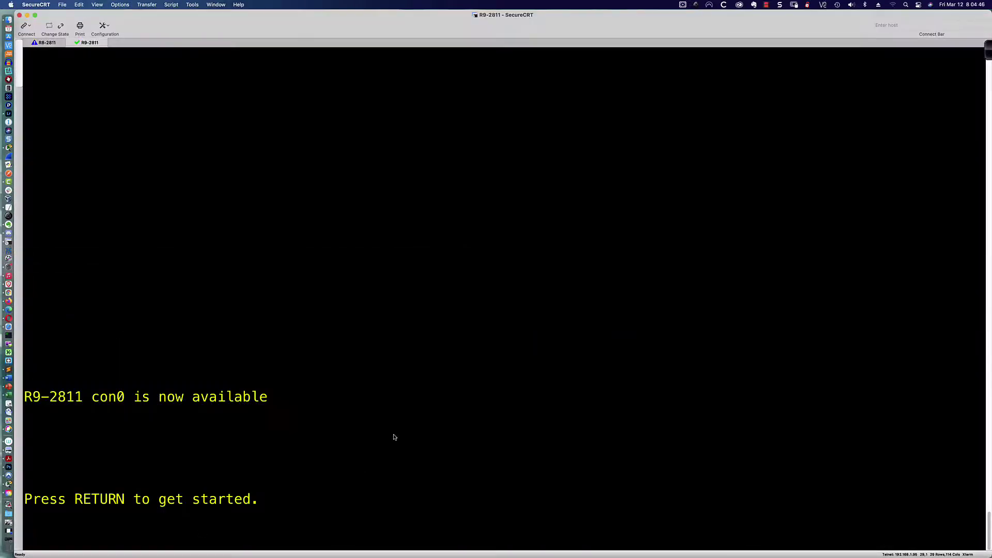
# Enter privileged mode on R9-2811 and show domain lines with 'sh run | inc domain'
pyautogui.press('Return')
pyautogui.press('Return')
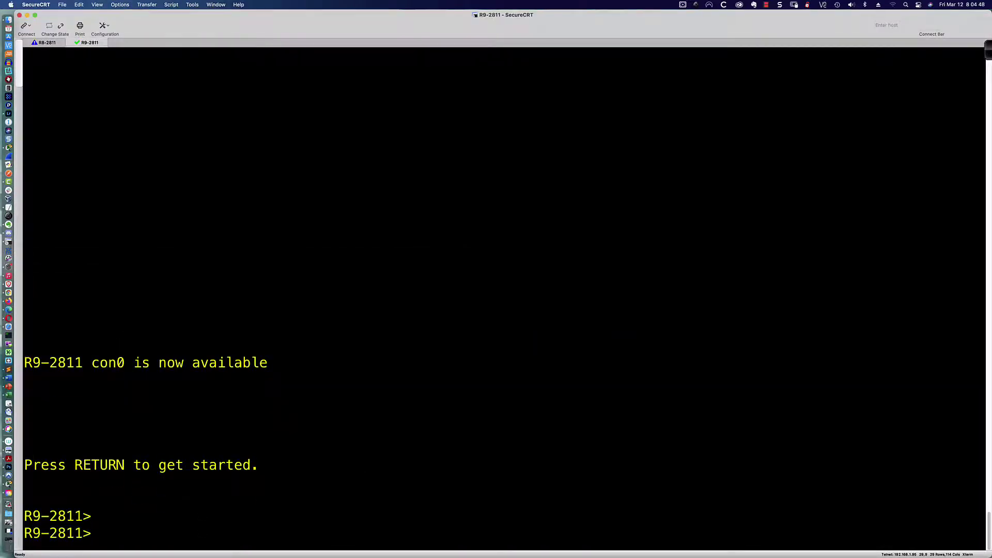
pyautogui.write('en')
pyautogui.press('Return')
pyautogui.write('s')
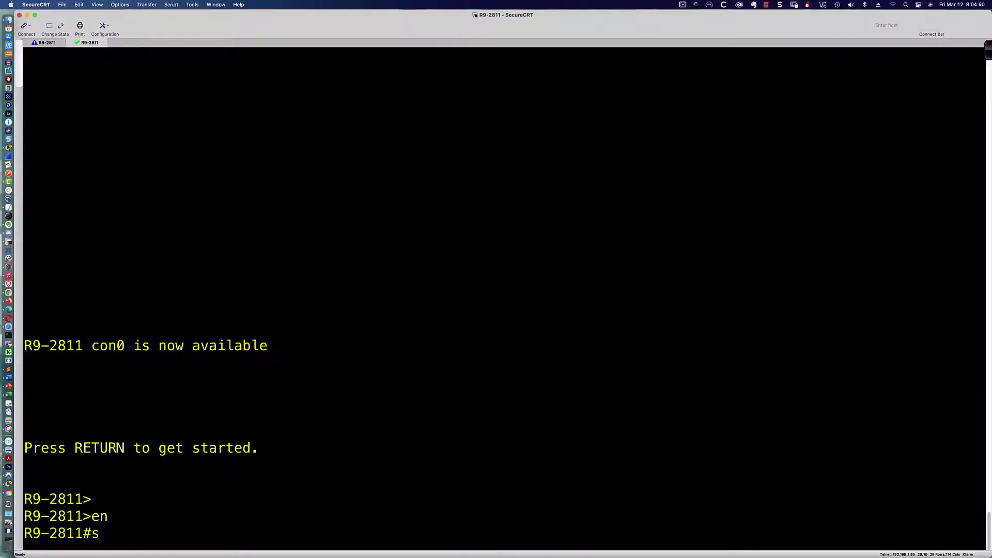
pyautogui.write('h run | inc domain')
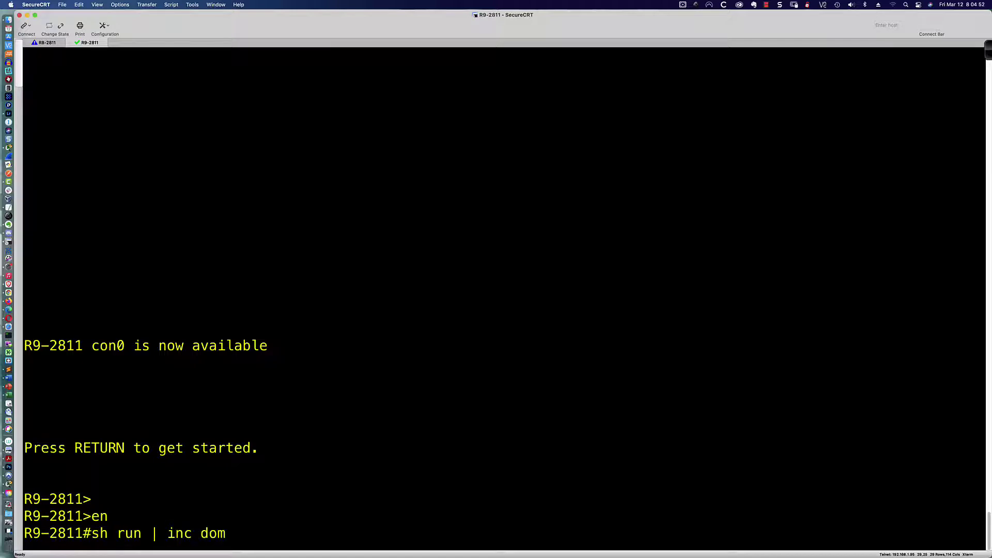
pyautogui.press('Return')
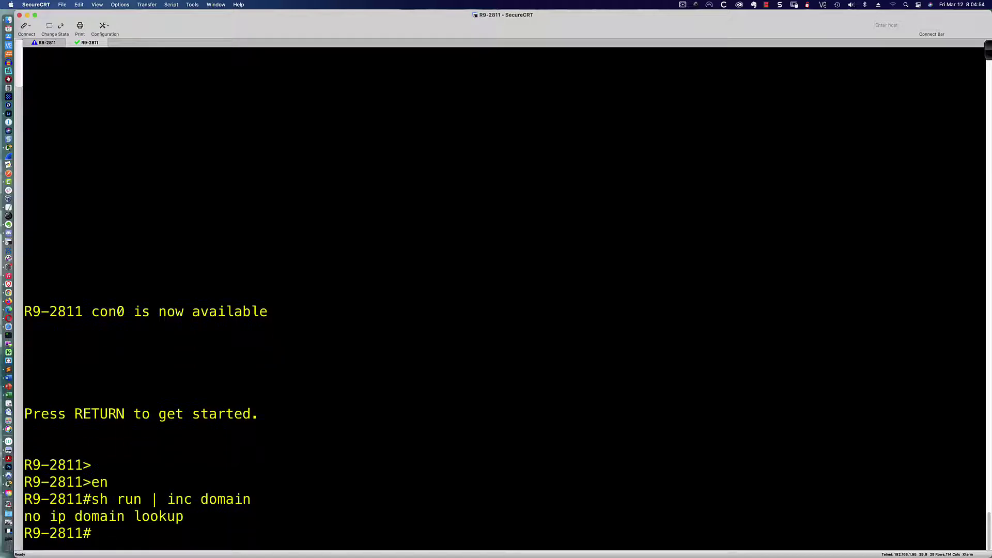
# In global config, try 'crypto key generate rsa modulus 1024', which demands a domain name
pyautogui.write('conf t')
pyautogui.press('Return')
pyautogui.write('cryp')
pyautogui.press('Tab')
pyautogui.write('key gener')
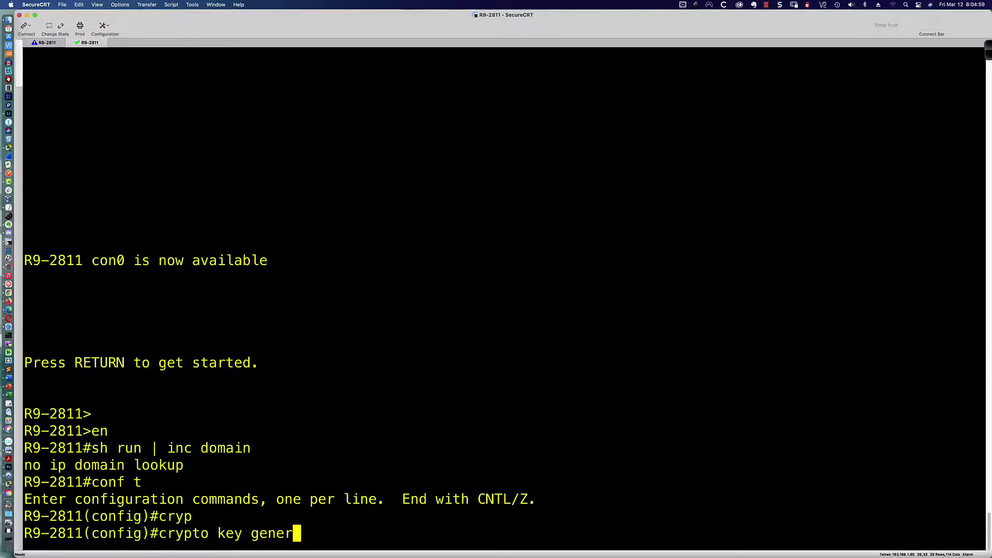
pyautogui.press('Tab')
pyautogui.write('rsa ')
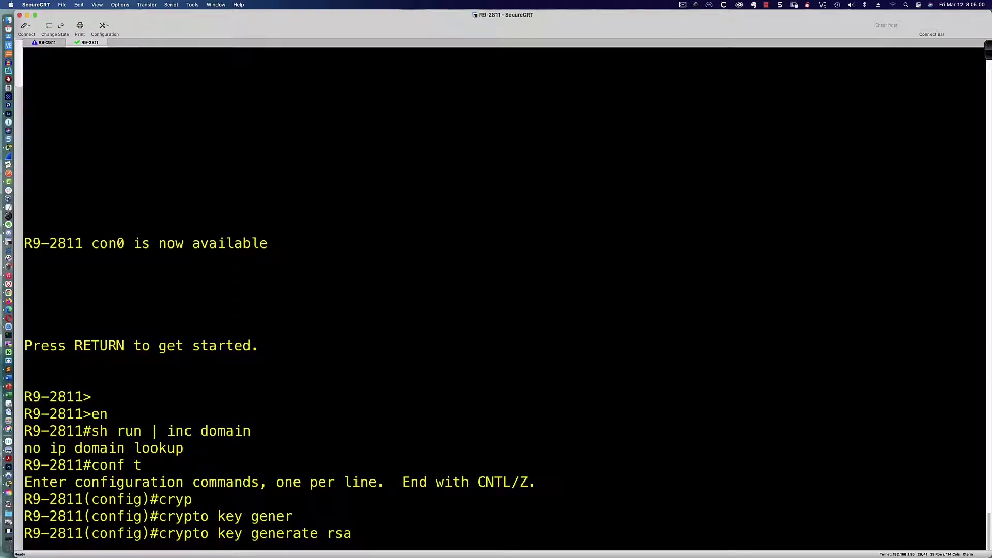
pyautogui.write('?')
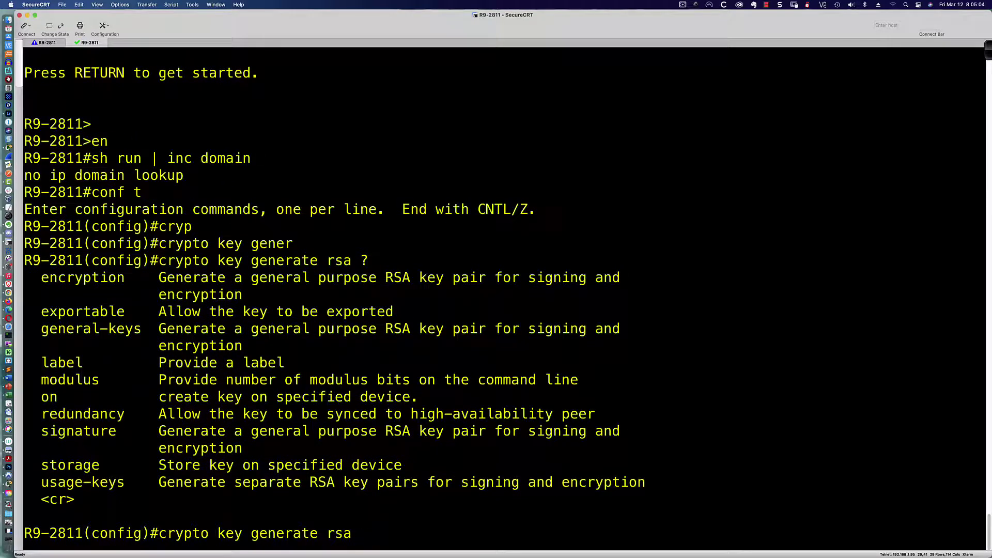
pyautogui.write('modu')
pyautogui.press('Tab')
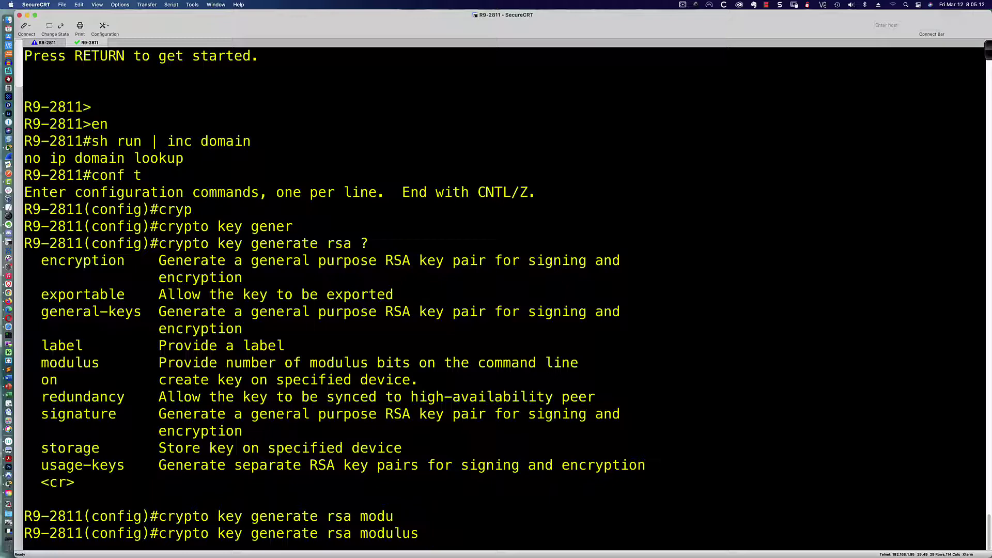
pyautogui.write('?')
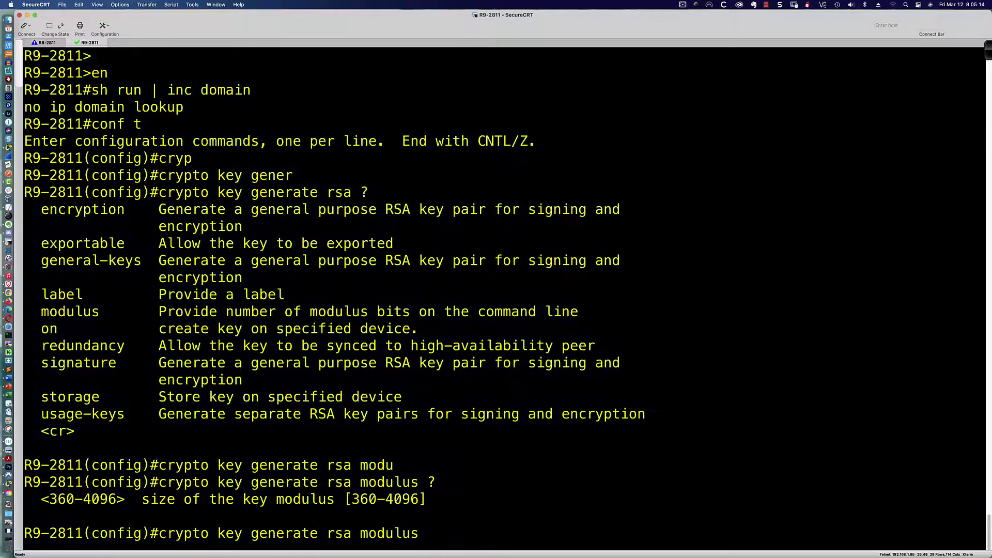
pyautogui.write('1024')
pyautogui.press('Return')
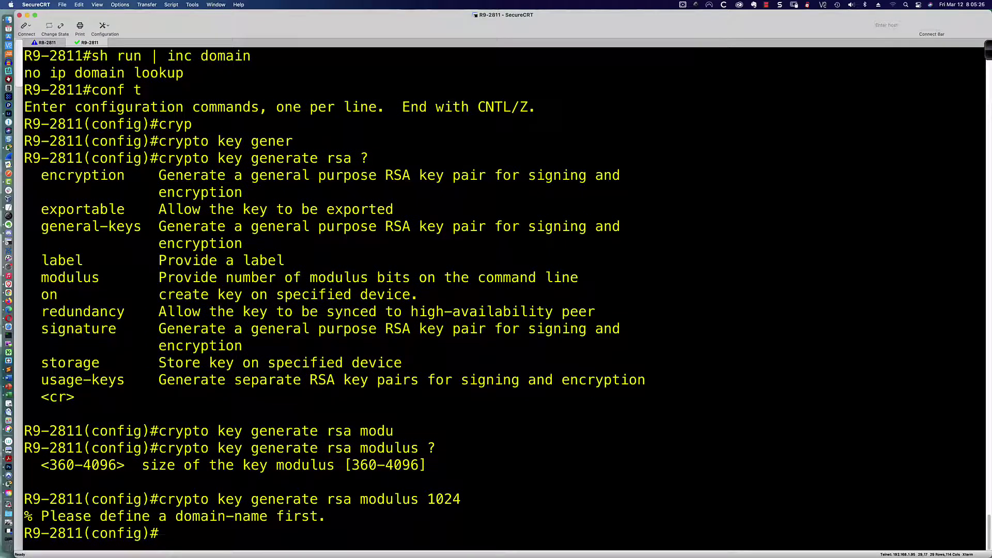
# Set 'ip domain-name ccna.com' on R9-2811 and rerun the 1024-bit RSA key generation
pyautogui.write('ip domain')
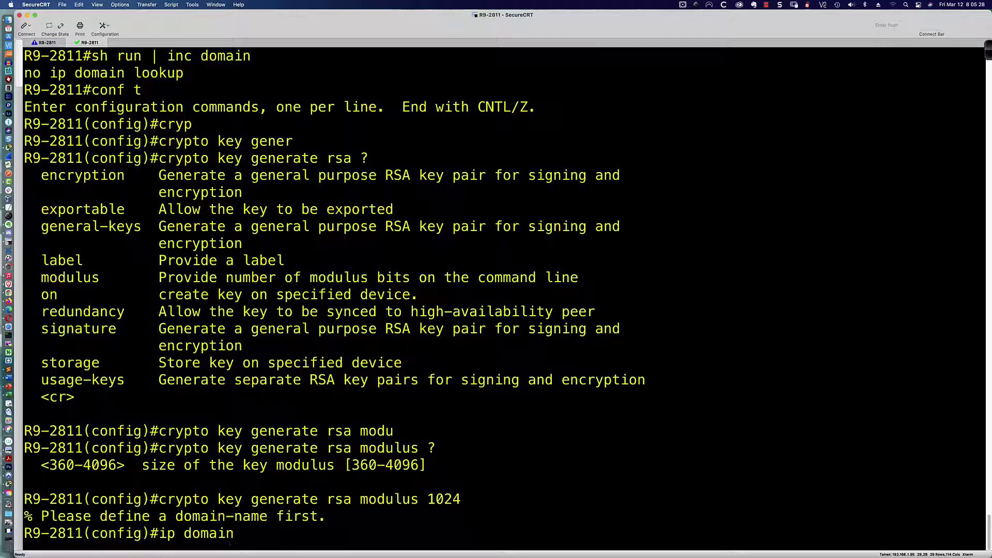
pyautogui.write('-name ccna.com')
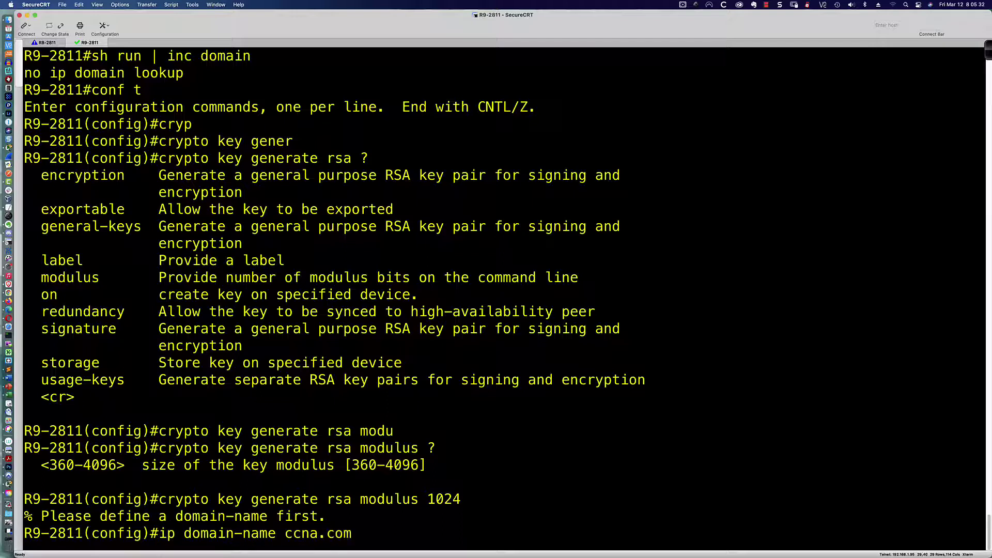
pyautogui.press('Return')
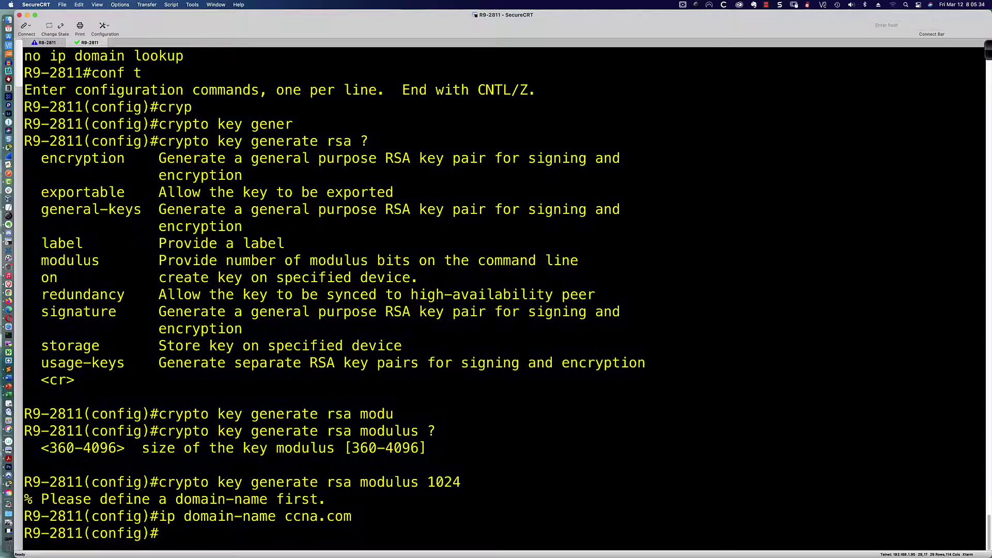
pyautogui.press('Up')
pyautogui.press('Up')
pyautogui.press('Return')
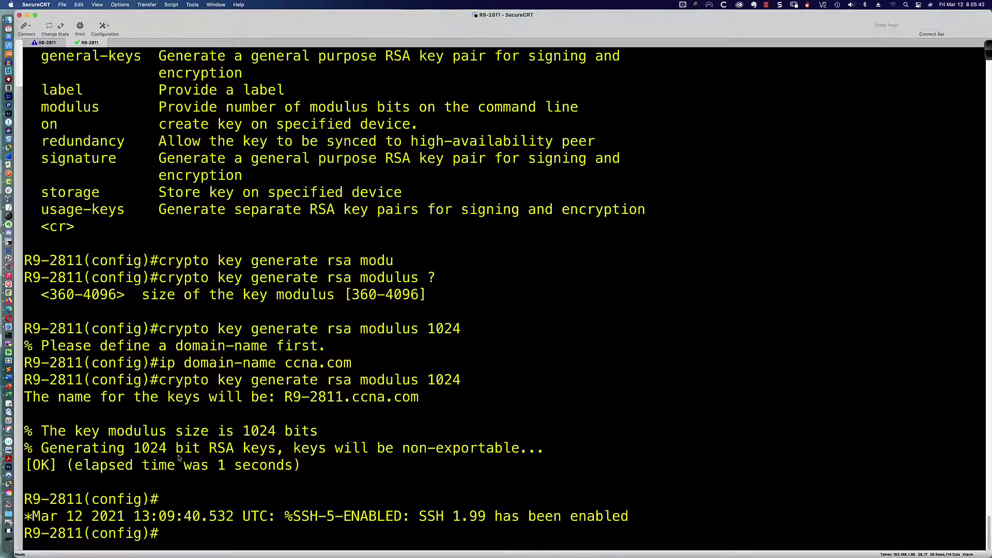
pyautogui.moveTo(151, 465); pyautogui.dragTo(308, 463)
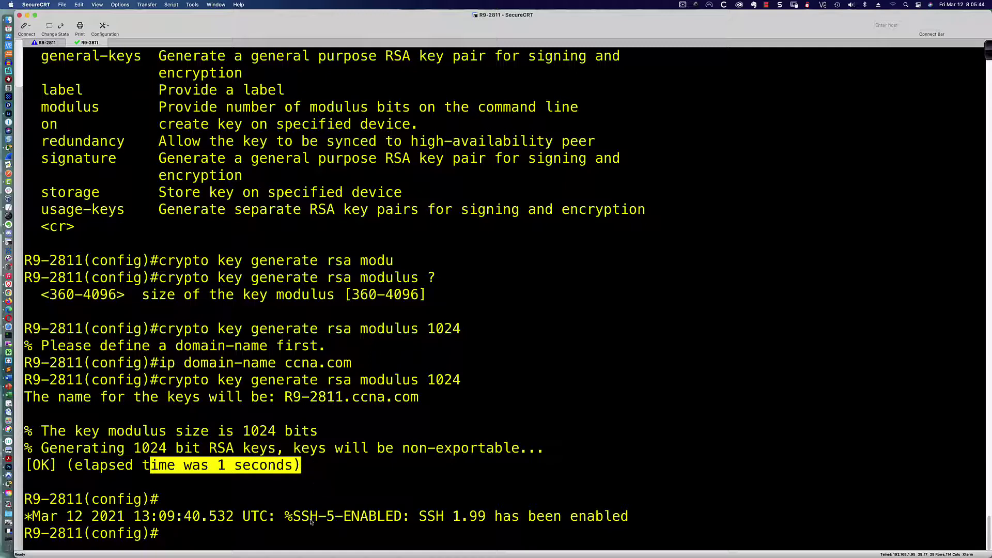
pyautogui.click(312, 539)
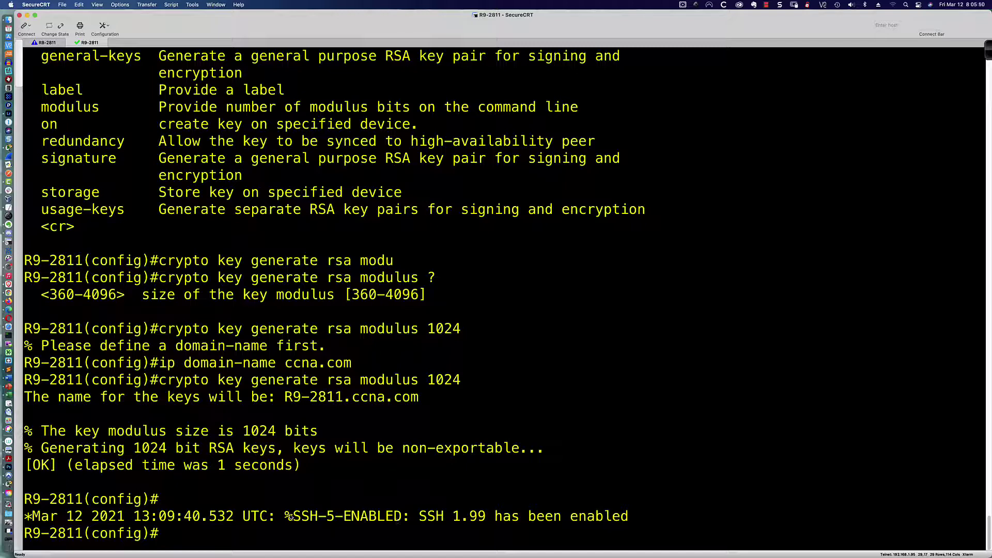
pyautogui.moveTo(286, 517); pyautogui.dragTo(630, 521)
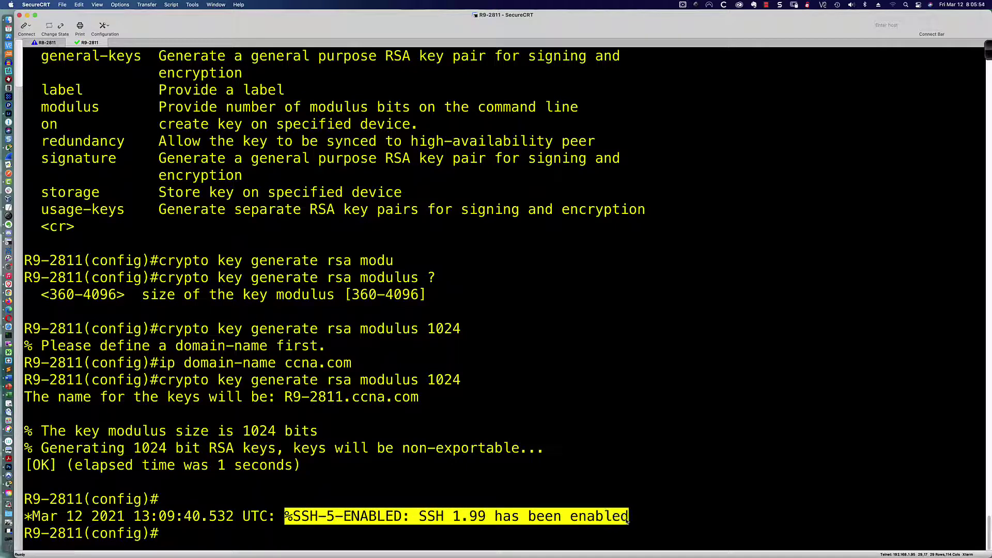
pyautogui.press('super+Tab')
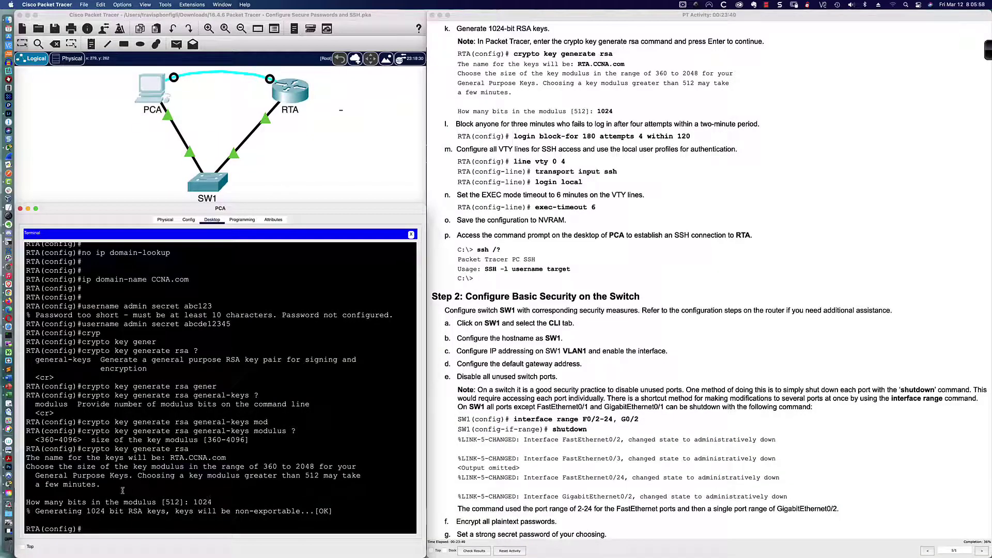
# Scroll the instructions back up and return to the SecureCRT router session
pyautogui.scroll(1, 122, 490)
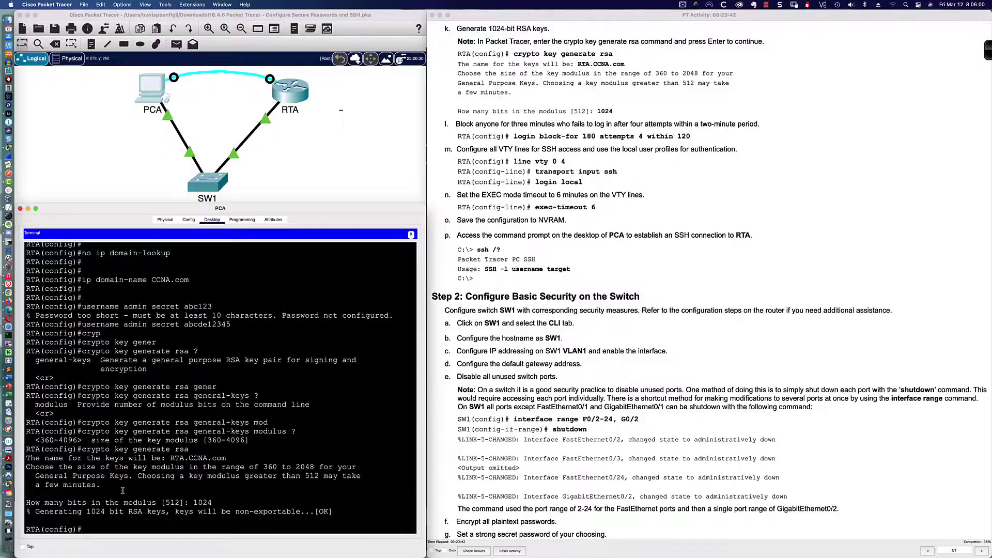
pyautogui.press('super+Tab')
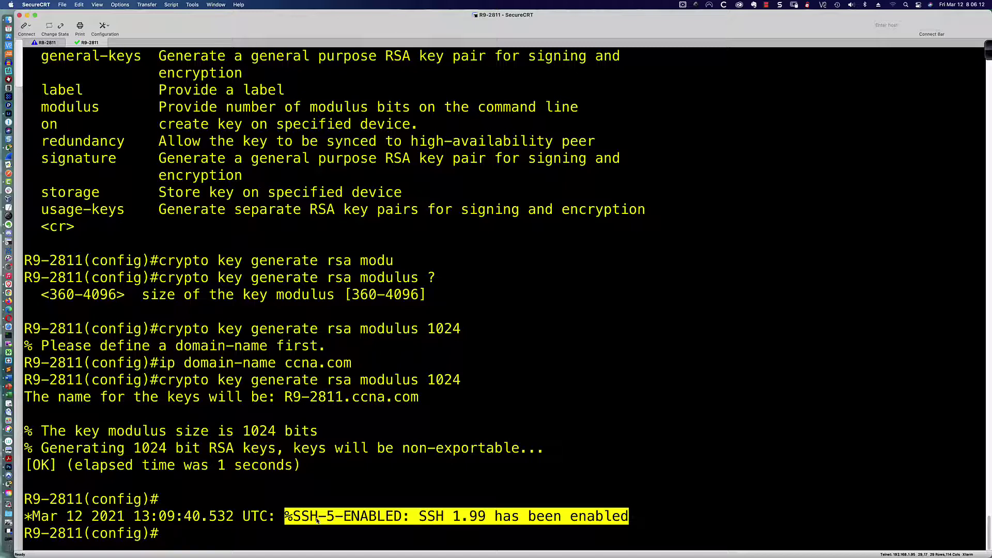
# Highlight the SSH 1.99 log message and try completing a bare 'version' keyword
pyautogui.click(317, 520)
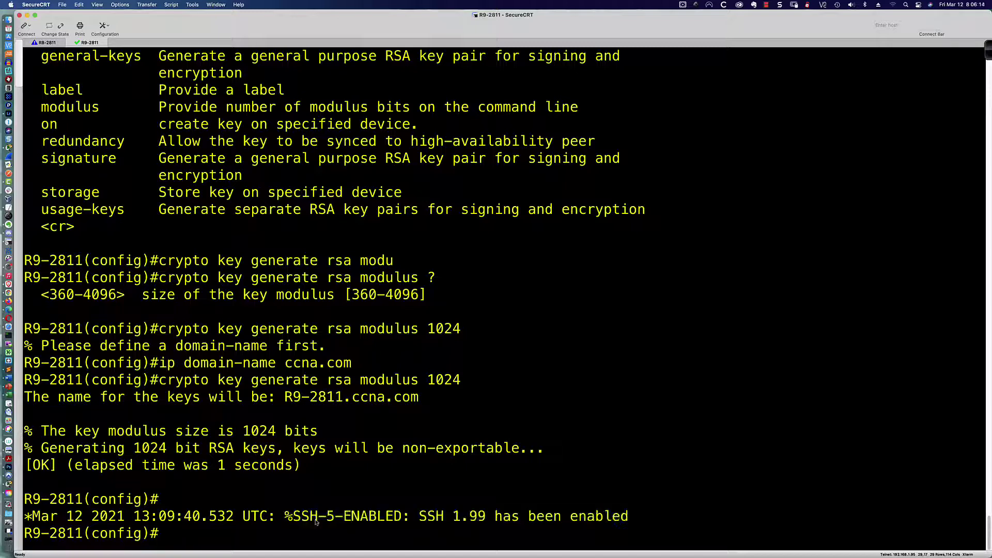
pyautogui.moveTo(286, 520); pyautogui.dragTo(487, 520)
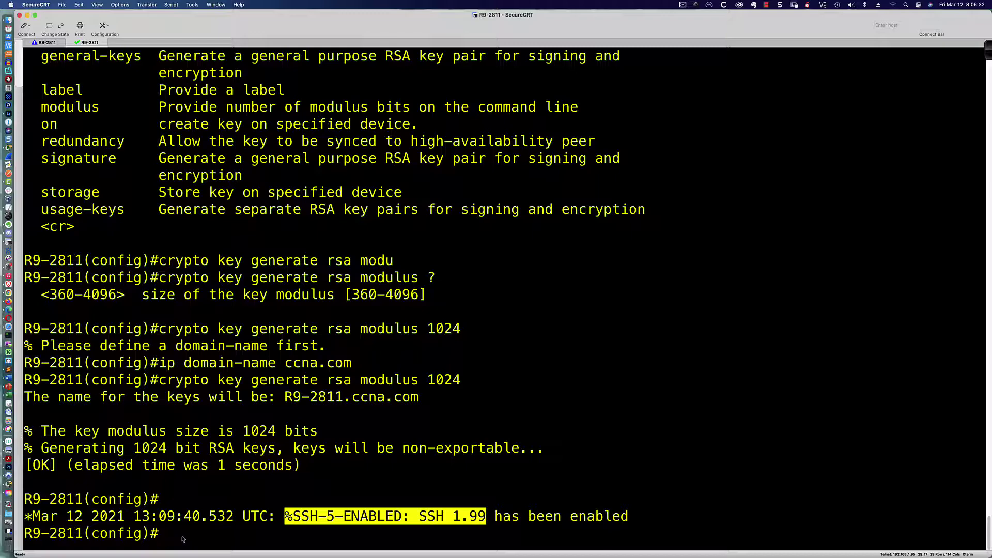
pyautogui.write('versi')
pyautogui.press('Tab')
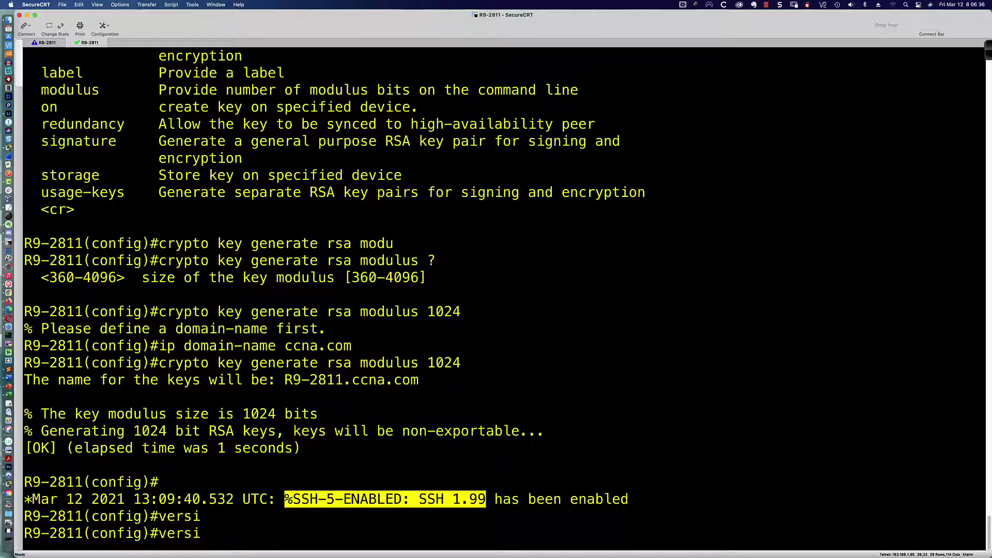
pyautogui.write('o')
pyautogui.press('Tab')
pyautogui.press('BackSpace')
pyautogui.press('BackSpace')
pyautogui.press('BackSpace')
pyautogui.press('BackSpace')
pyautogui.press('BackSpace')
pyautogui.press('BackSpace')
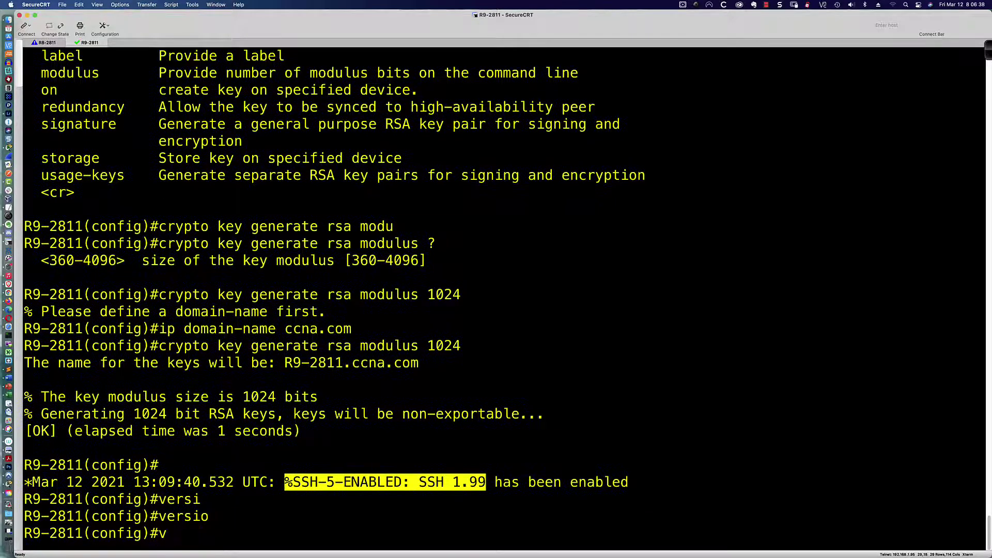
# Set R9-2811 to 'ip ssh version 2', then start 'ip ssh version' in RTA's CLI
pyautogui.write('ip ssh ver')
pyautogui.press('Tab')
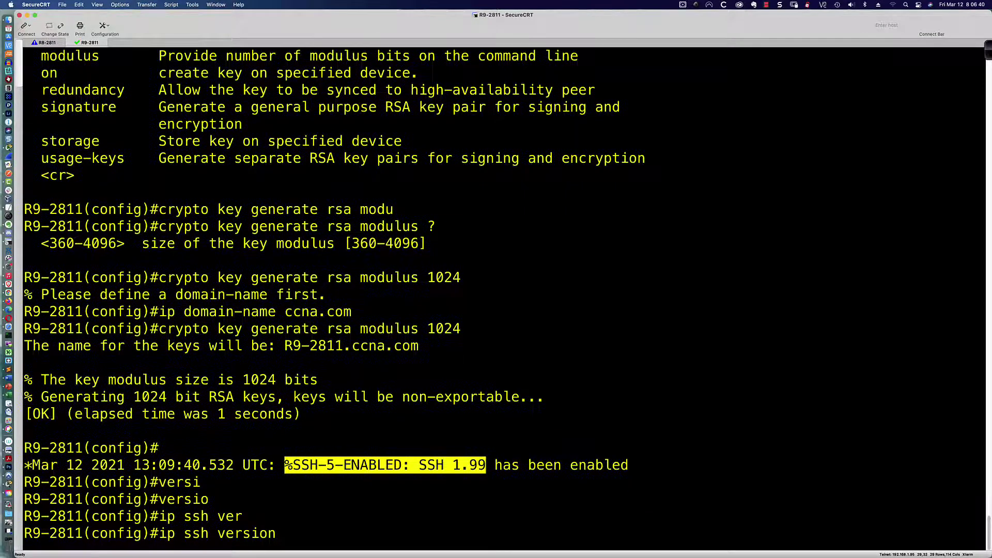
pyautogui.write('?')
pyautogui.write('2')
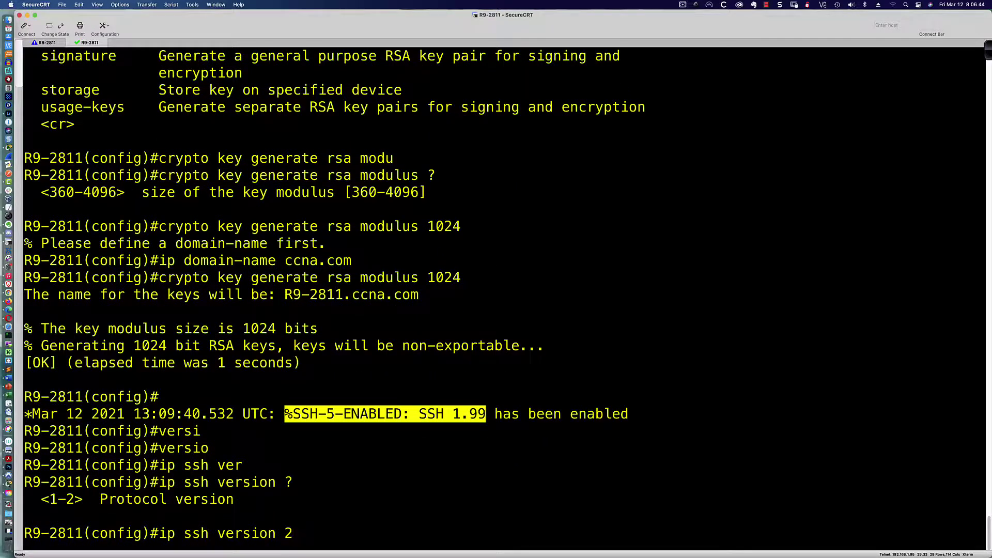
pyautogui.press('Return')
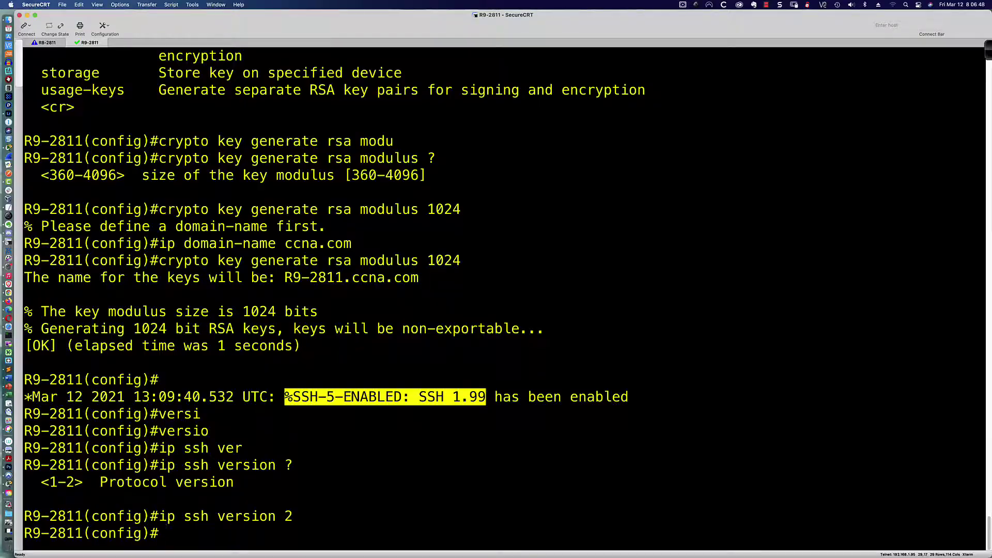
pyautogui.press('super+Tab')
pyautogui.write('i')
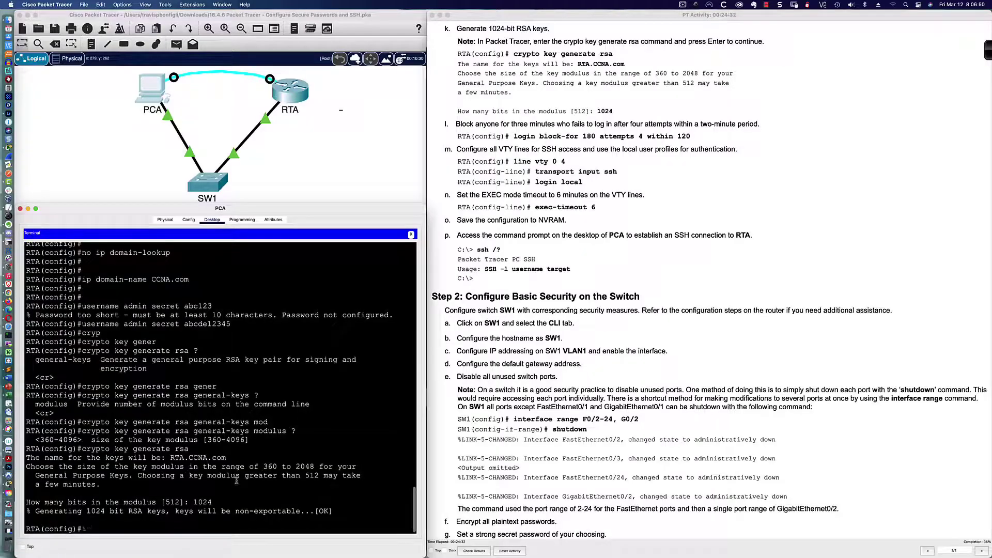
pyautogui.write('p ssh version ?')
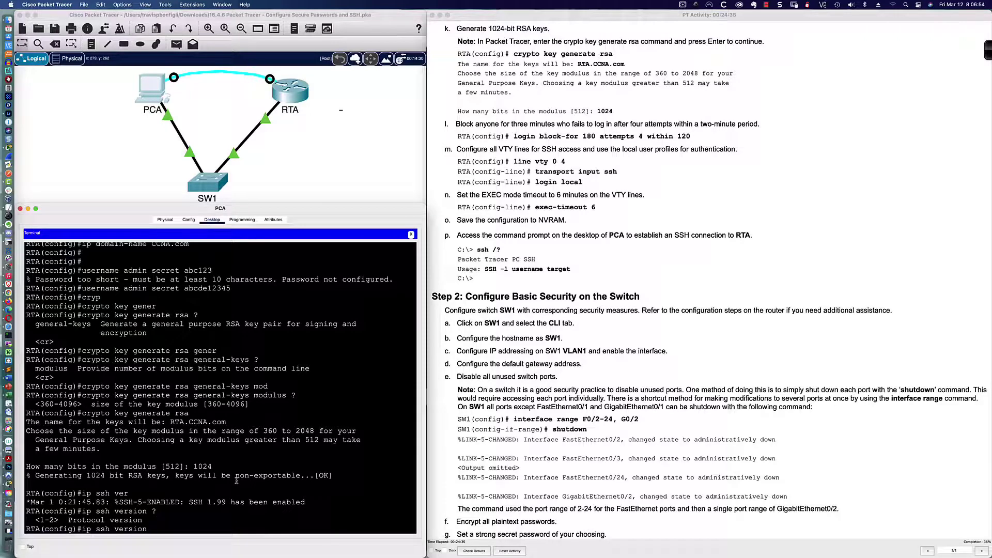
# Finish 'ip ssh version 2' on RTA after reviewing its SSH-enabled log message
pyautogui.moveTo(148, 501); pyautogui.dragTo(310, 502)
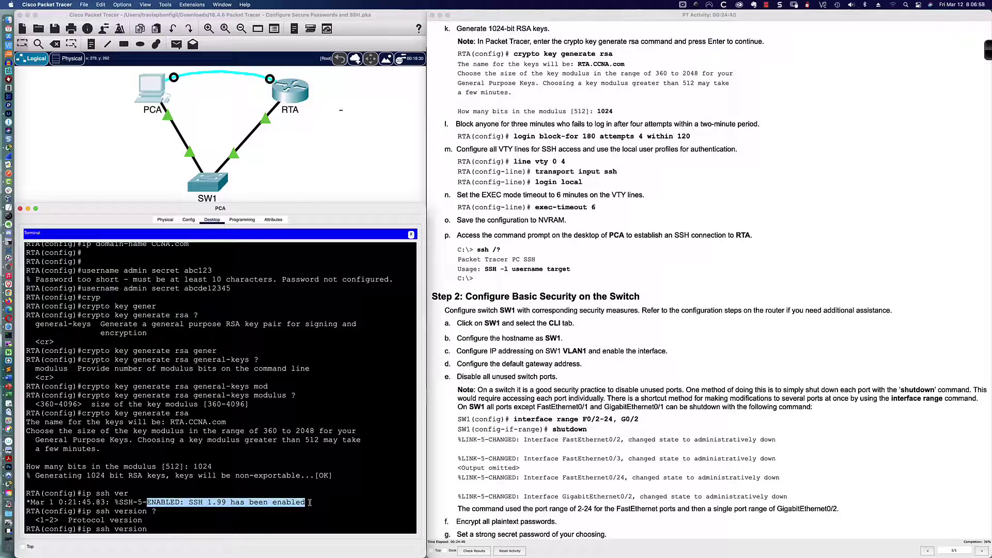
pyautogui.click(164, 528)
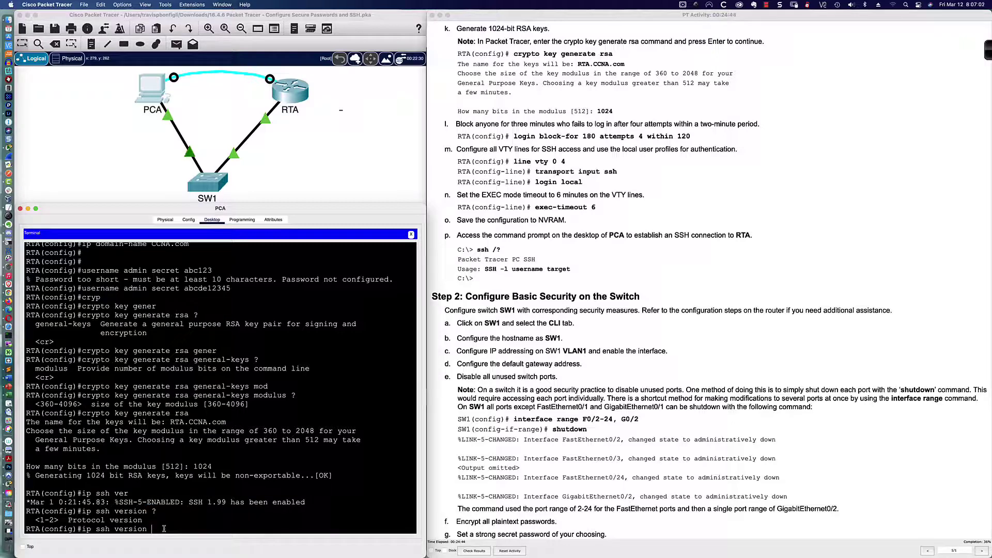
pyautogui.write('2')
pyautogui.press('Return')
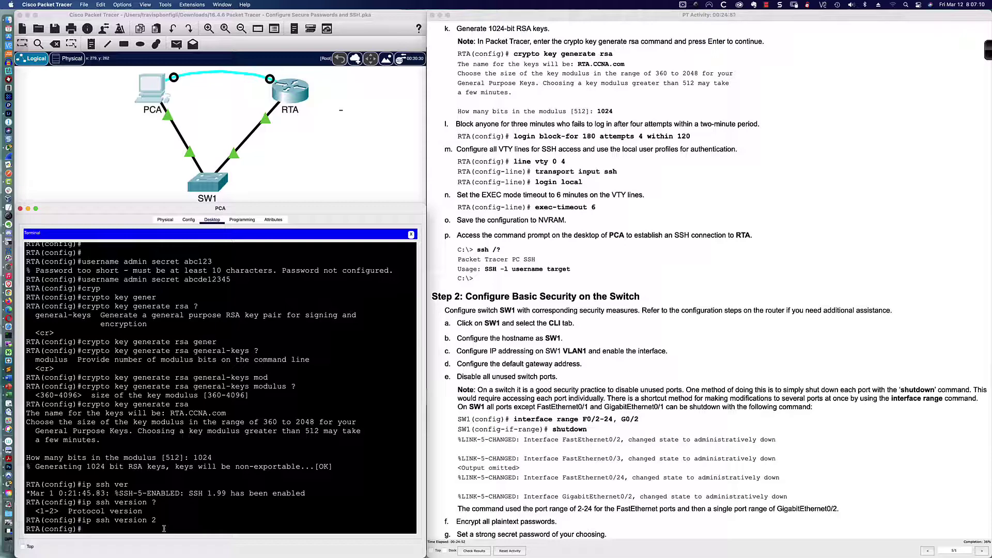
# Scroll the instructions to the next task and begin RTA's 'login' command
pyautogui.scroll(-3, 581, 280)
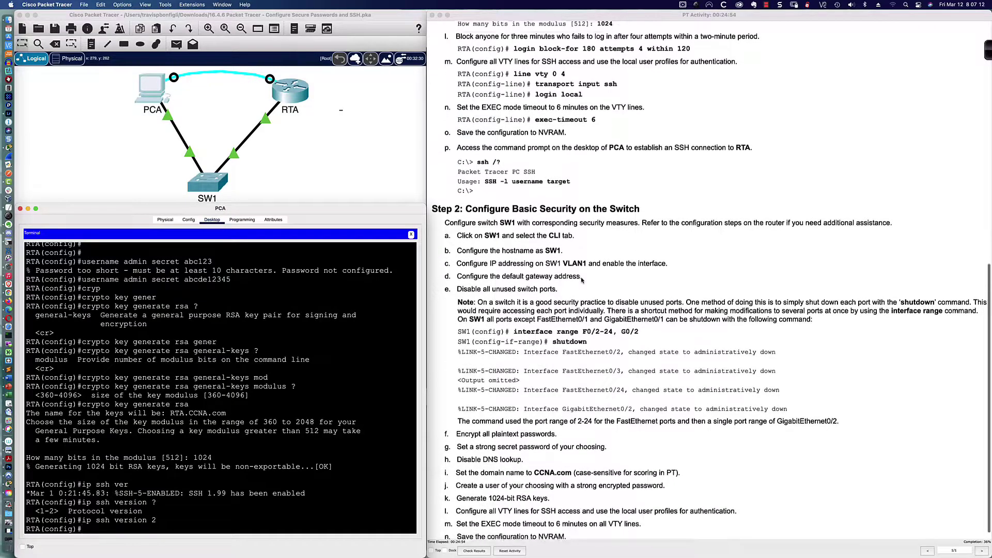
pyautogui.scroll(-1, 581, 279)
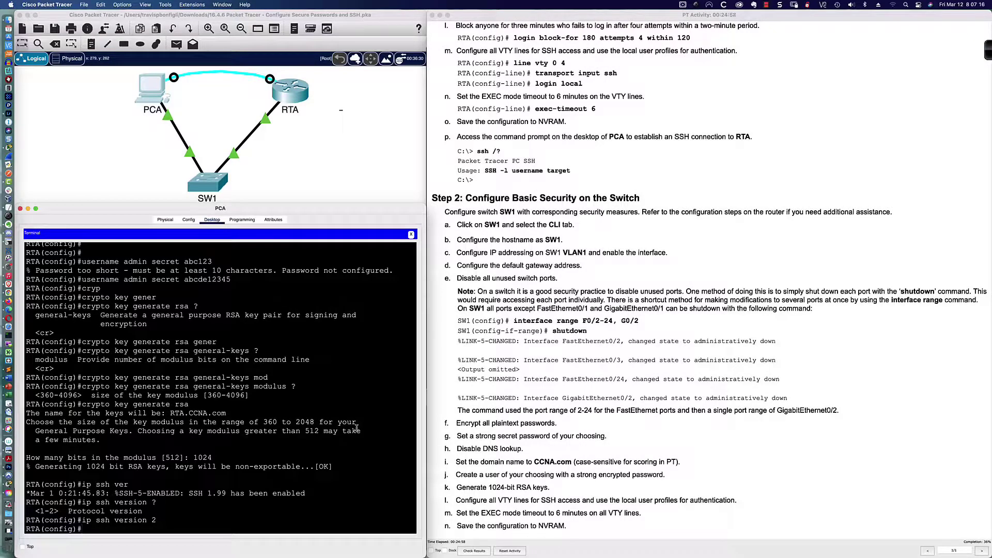
pyautogui.press('Return')
pyautogui.press('Return')
pyautogui.press('Return')
pyautogui.write('l')
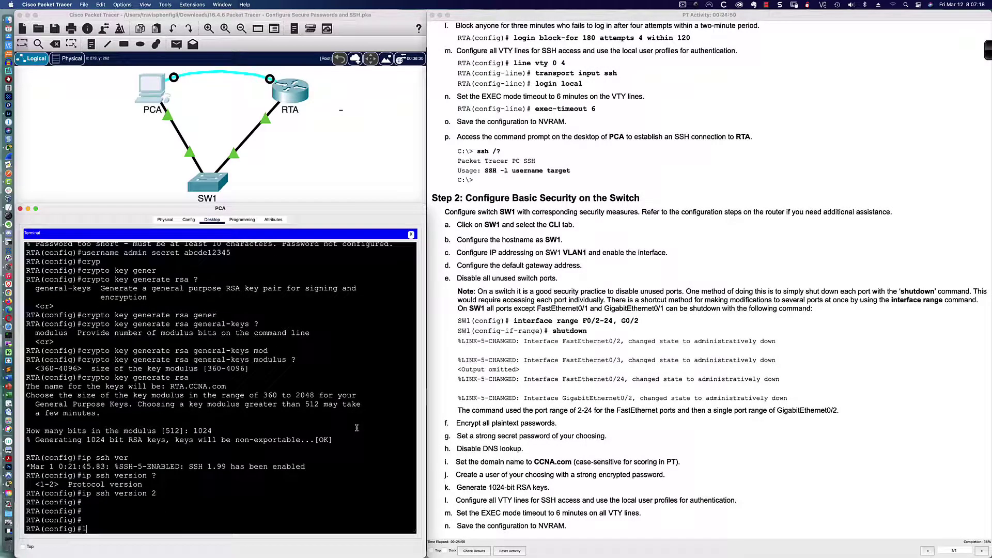
pyautogui.write('ogin')
pyautogui.press('Tab')
# Enter 'login block-for 180 attempts 4 within 120' on RTA, then type 'line vty 0 4'
pyautogui.write('block')
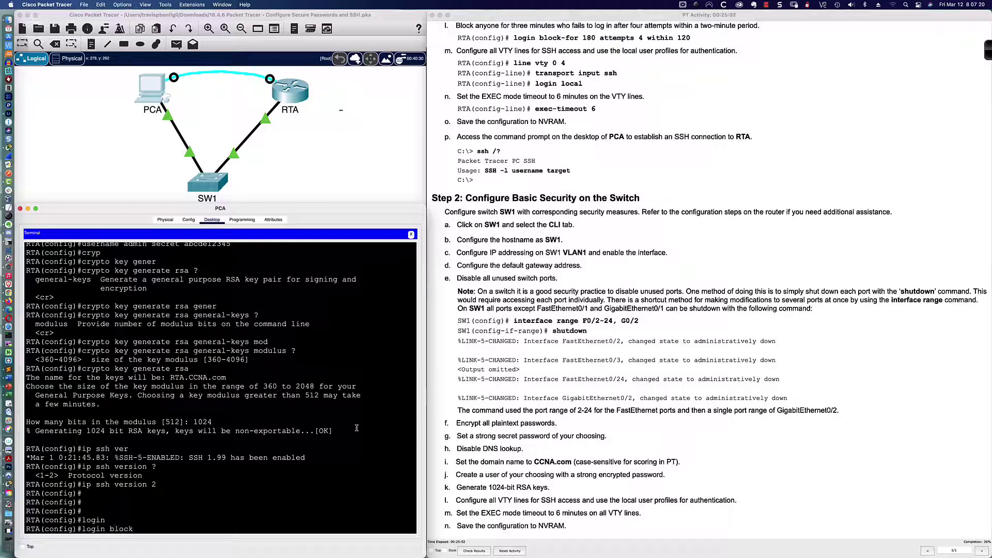
pyautogui.write('-f')
pyautogui.press('Tab')
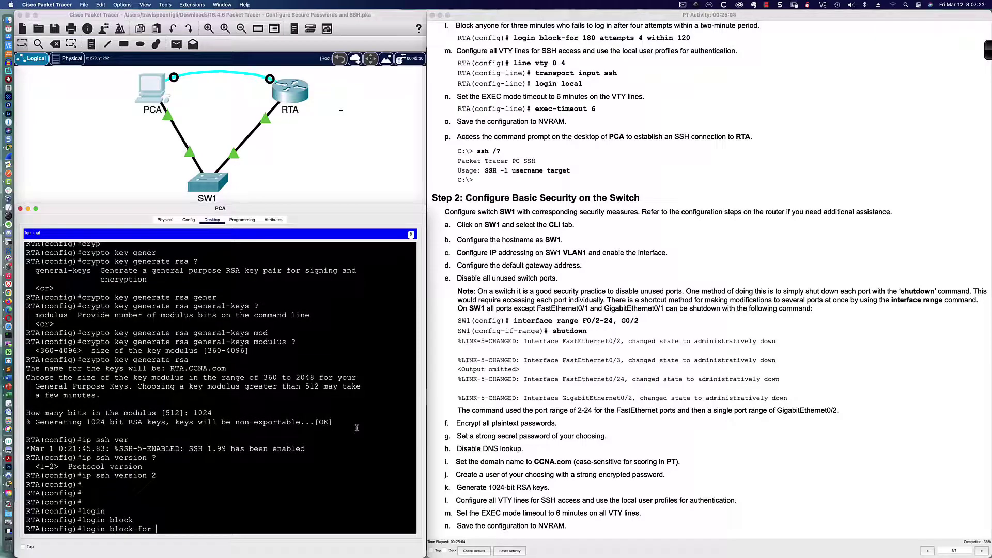
pyautogui.write('180 atte')
pyautogui.press('Tab')
pyautogui.write('4')
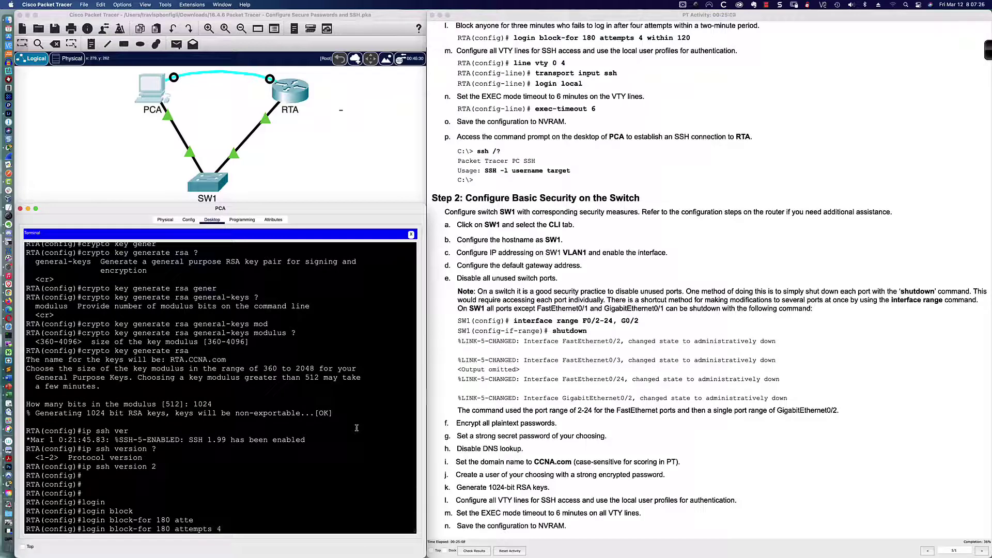
pyautogui.write(' with')
pyautogui.press('Tab')
pyautogui.write('120')
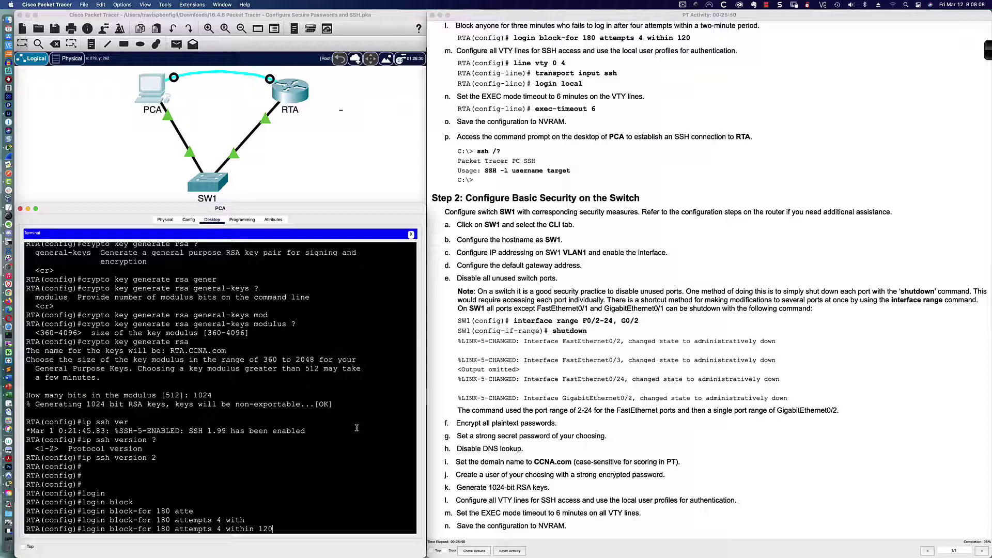
pyautogui.press('Return')
pyautogui.press('Return')
pyautogui.press('Return')
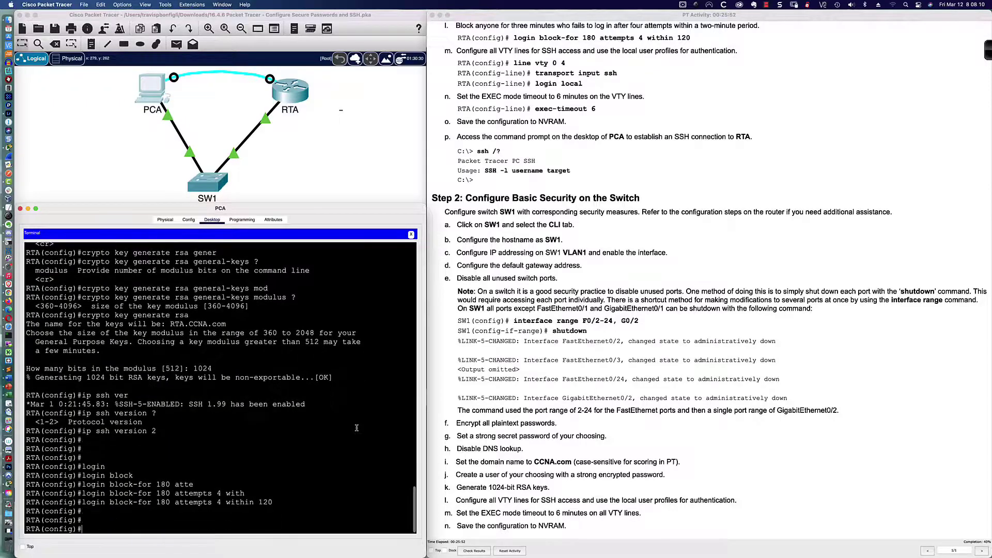
pyautogui.write('line vty 0 4')
# Enter VTY lines 0 4 and display their config with 'do sh run | sec line vty'
pyautogui.press('Return')
pyautogui.write('do sh run |')
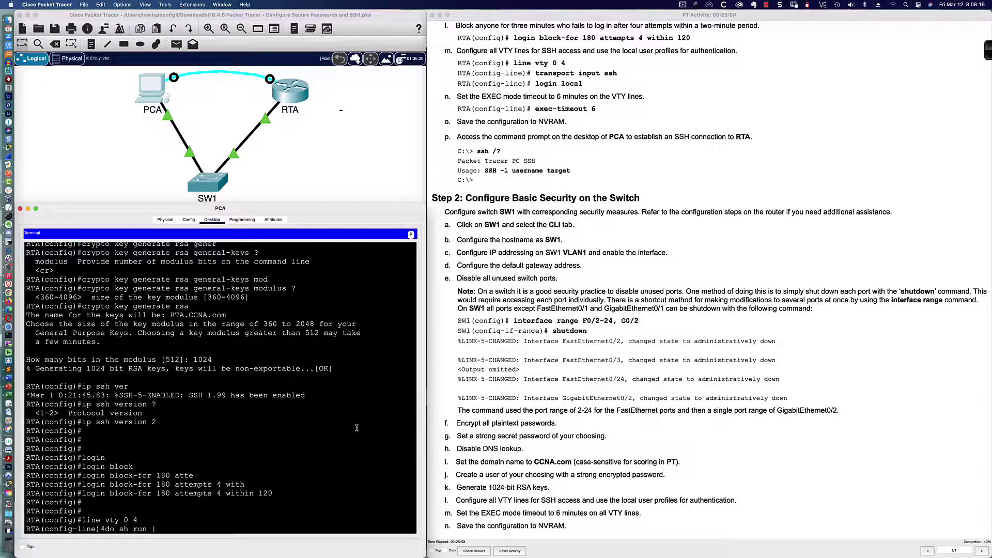
pyautogui.write(' sec line vty')
pyautogui.press('Return')
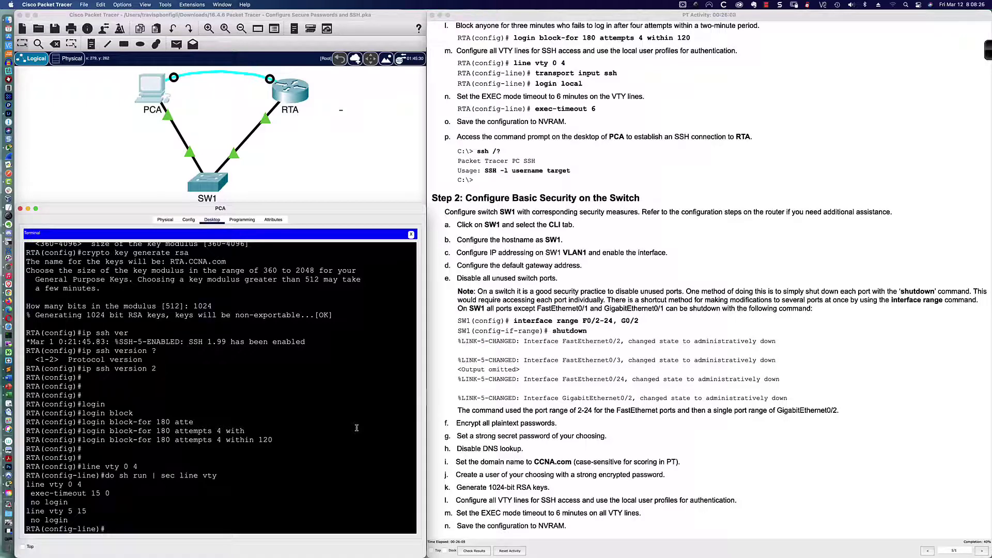
pyautogui.press('Return')
pyautogui.press('Return')
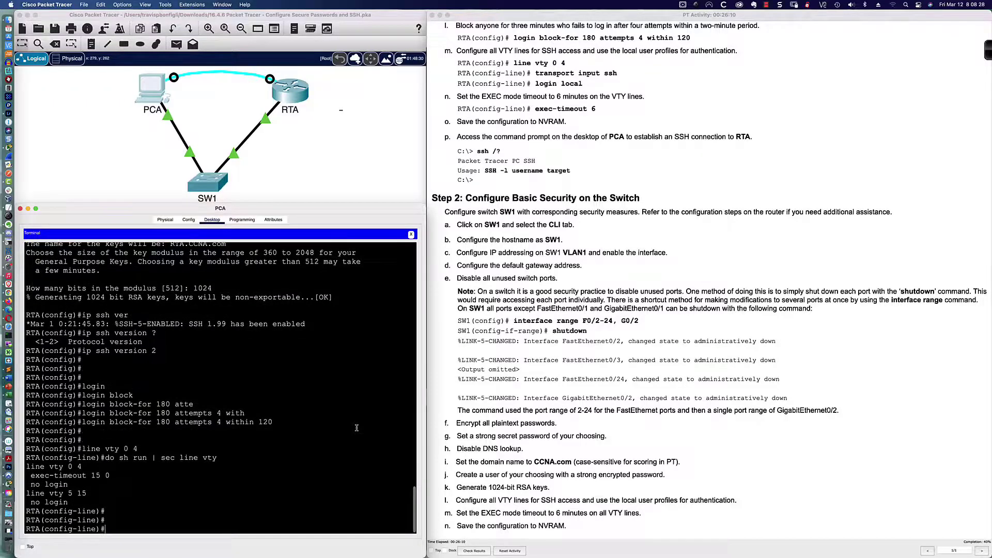
# Exit and switch to 'line vty 0 15', starting a transport command
pyautogui.write('exit')
pyautogui.press('Return')
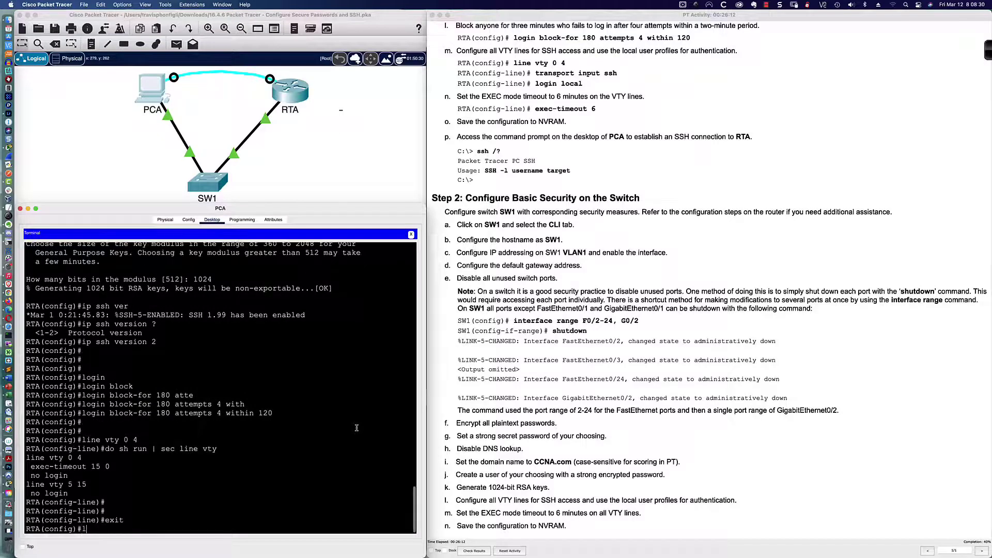
pyautogui.write('line vty 0 15')
pyautogui.press('Return')
pyautogui.press('Return')
pyautogui.press('Return')
pyautogui.press('Return')
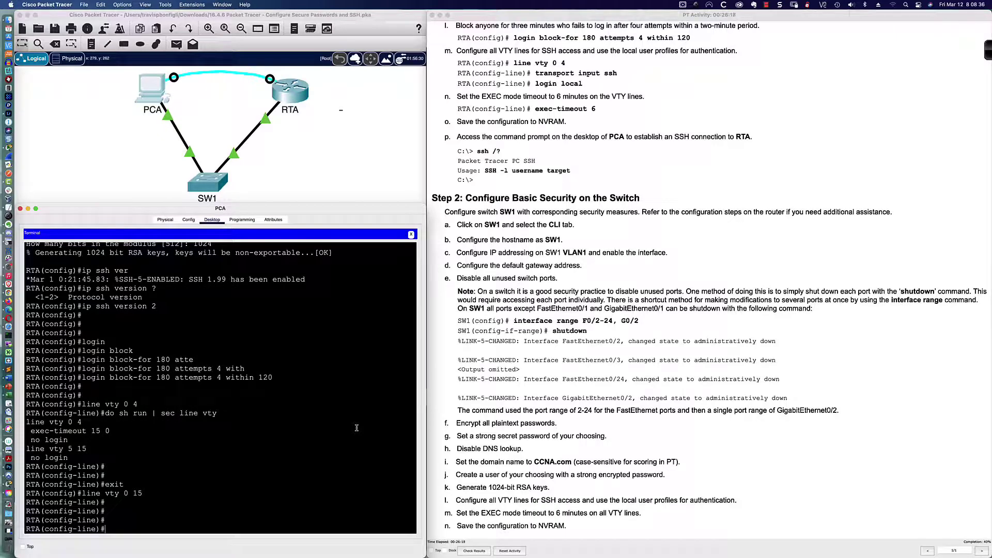
pyautogui.write('trans')
pyautogui.press('Tab')
# List transport options, then set 'transport input ssh' and 'login local' on the VTY lines
pyautogui.write('input')
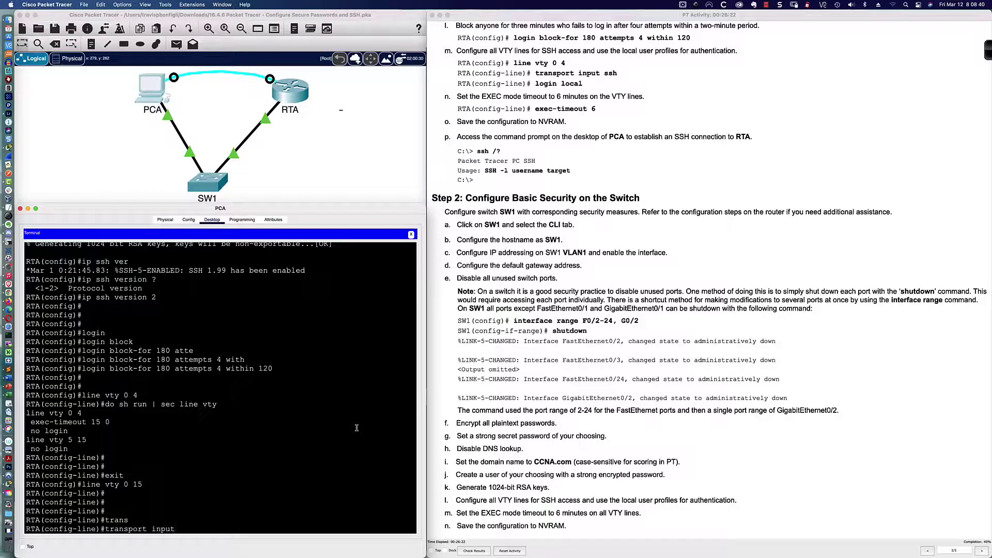
pyautogui.write(' ?')
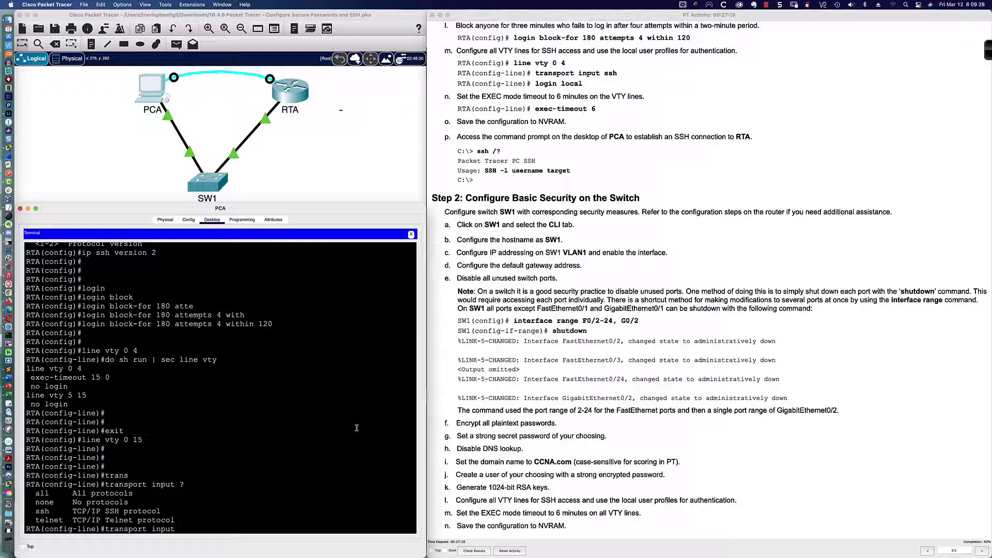
pyautogui.write('ssh')
pyautogui.press('Return')
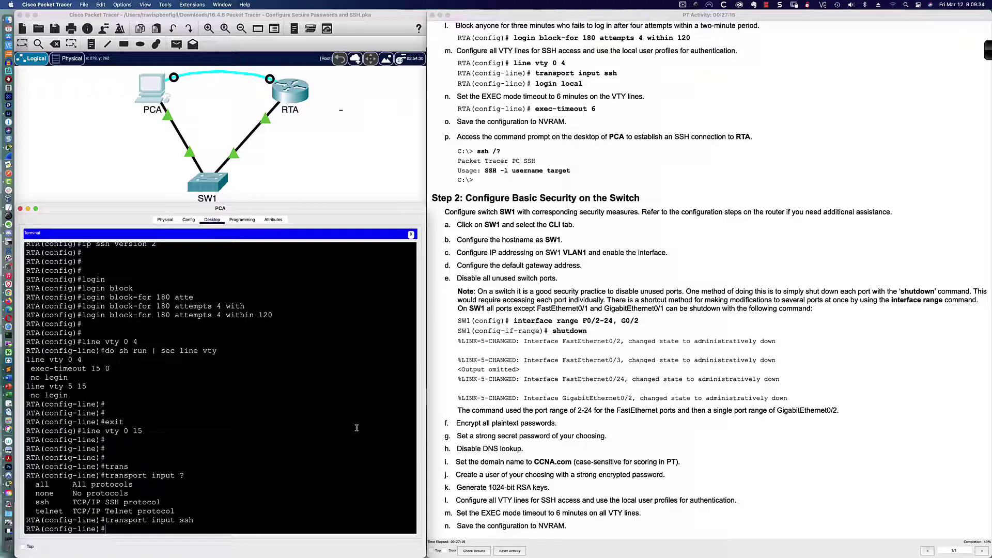
pyautogui.write('login local')
pyautogui.press('Return')
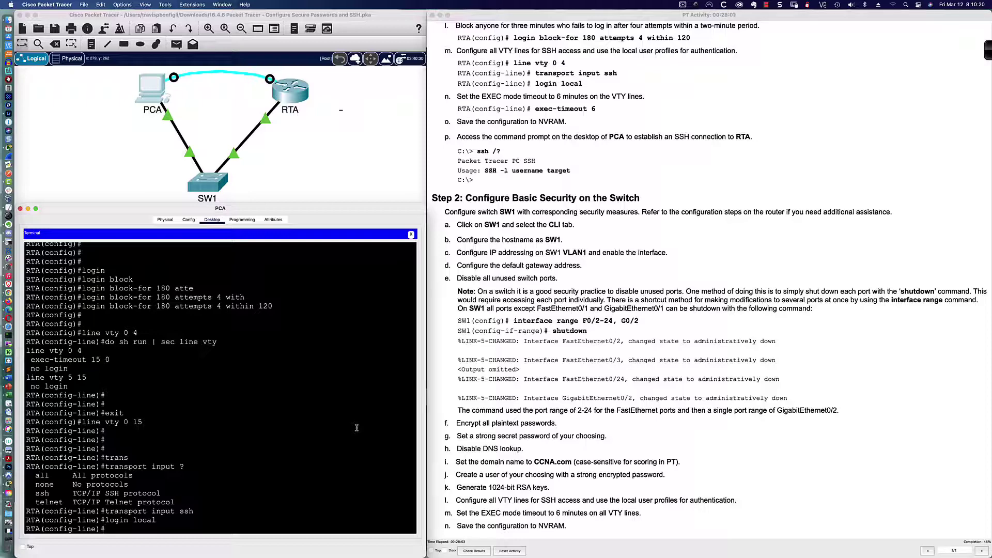
pyautogui.write('exec-tim')
# Set 'exec-timeout 6' and 'logging synchronous' on RTA's VTY lines 0–15
pyautogui.press('Tab')
pyautogui.write('?')
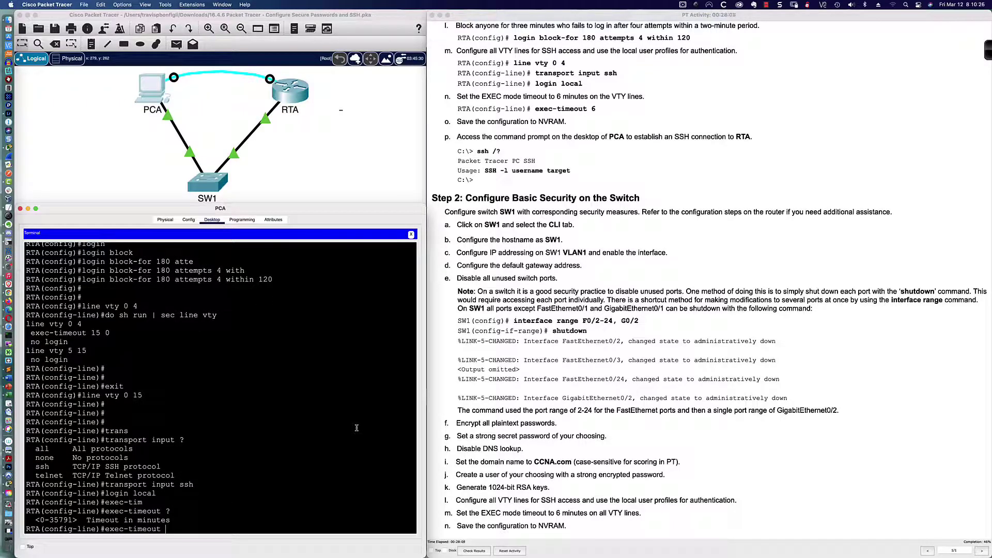
pyautogui.write('6')
pyautogui.press('Return')
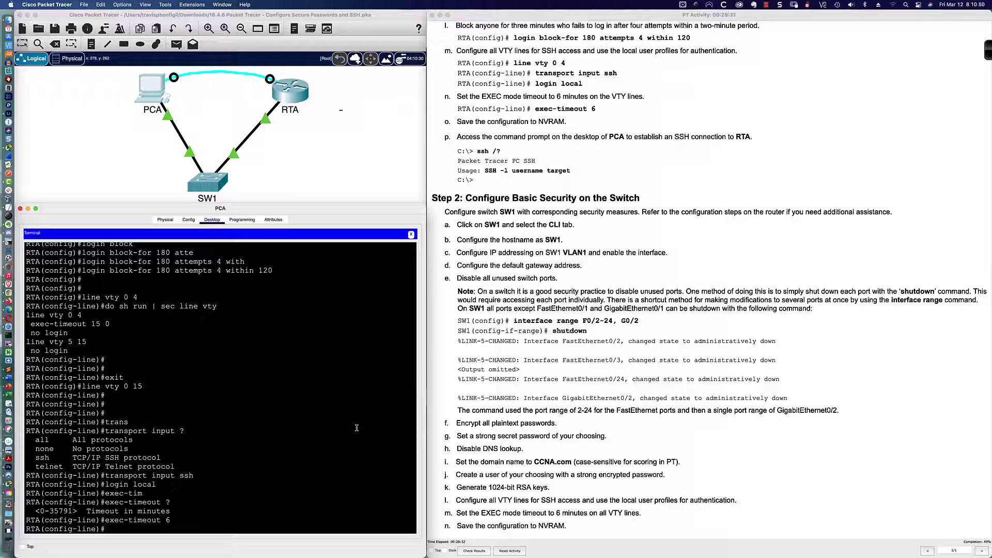
pyautogui.write('logg')
pyautogui.press('Tab')
pyautogui.write('syn')
pyautogui.press('Tab')
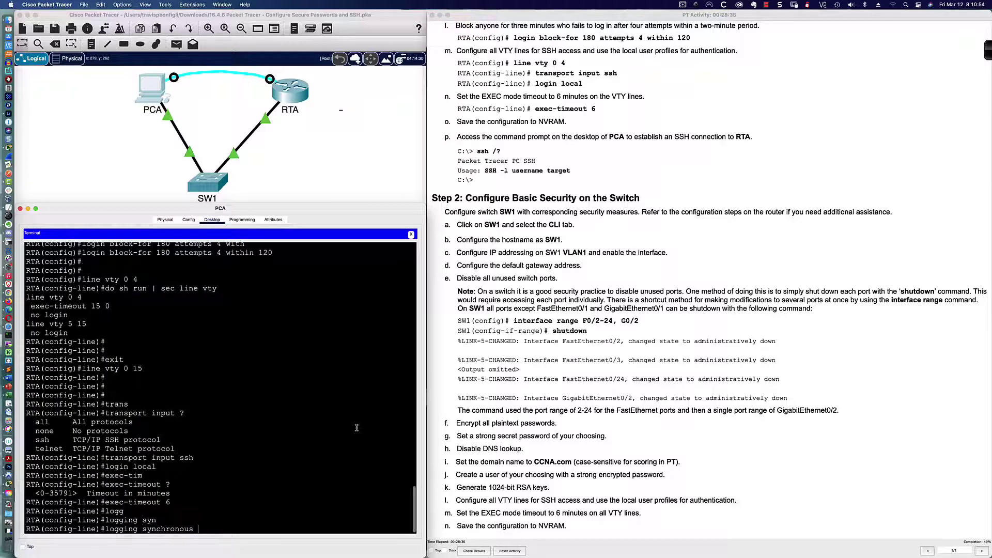
pyautogui.press('Return')
# Enter console line 0 and set its EXEC timeout to 6 minutes
pyautogui.write('line con')
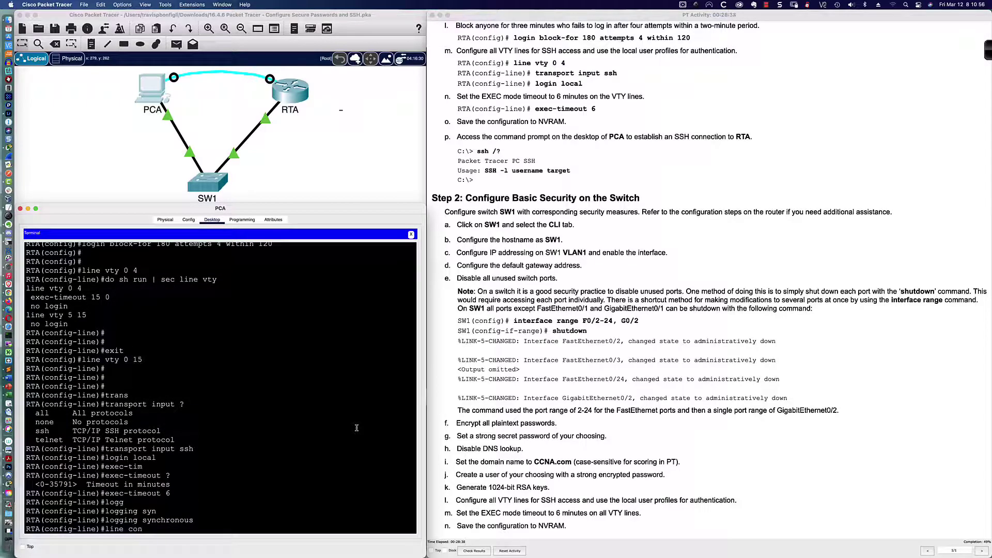
pyautogui.write(' 0')
pyautogui.press('Return')
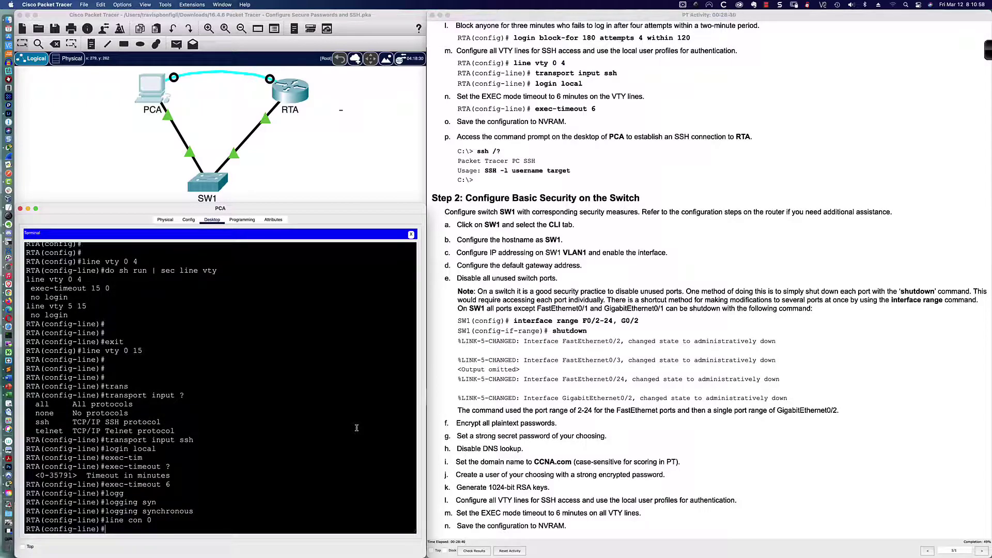
pyautogui.write('exec-time')
pyautogui.press('Tab')
pyautogui.write('6')
pyautogui.press('Return')
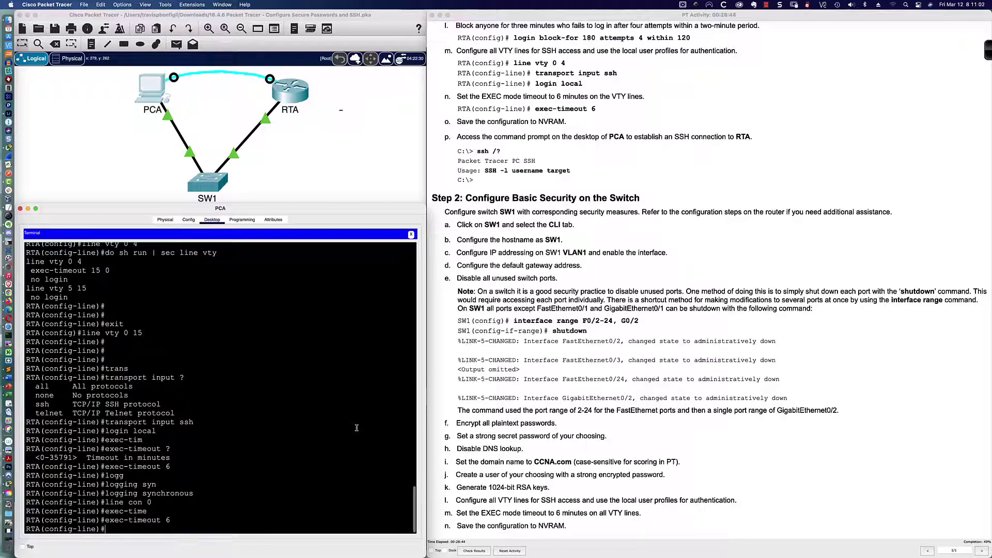
# Turn on logging synchronous and require login local on the console line
pyautogui.write('log')
pyautogui.press('Tab')
pyautogui.write('g')
pyautogui.press('Tab')
pyautogui.write('sy')
pyautogui.press('Tab')
pyautogui.press('Return')
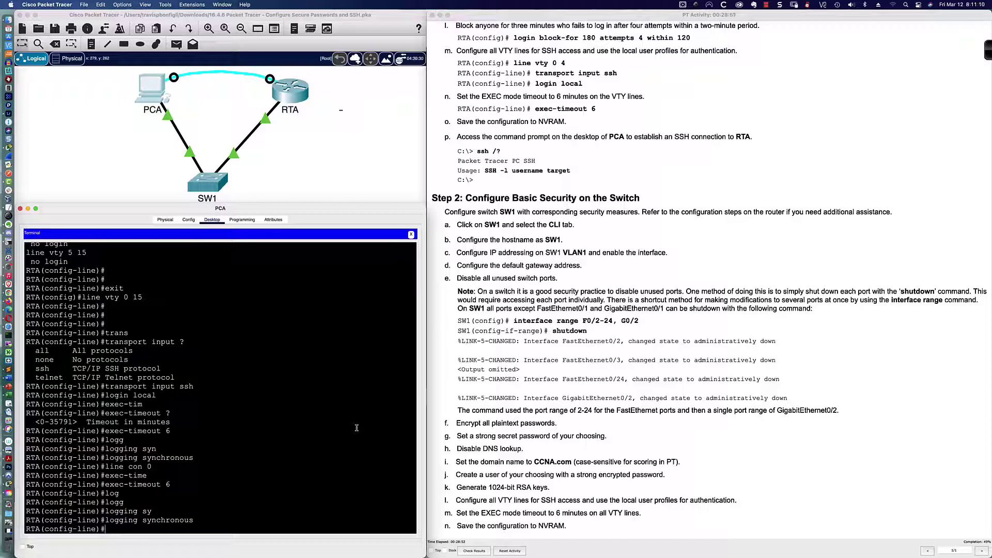
pyautogui.write('login local')
pyautogui.press('Return')
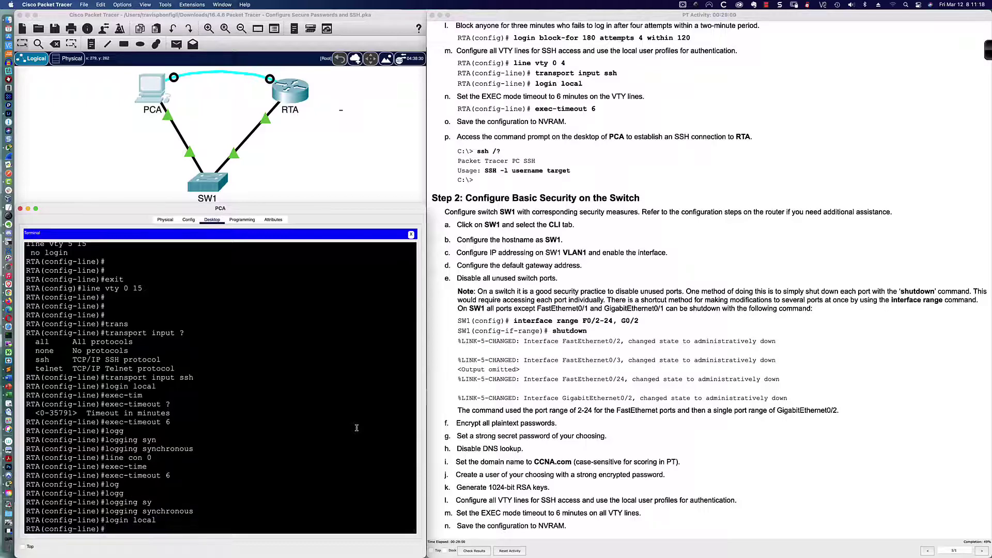
pyautogui.press('Return')
pyautogui.press('Return')
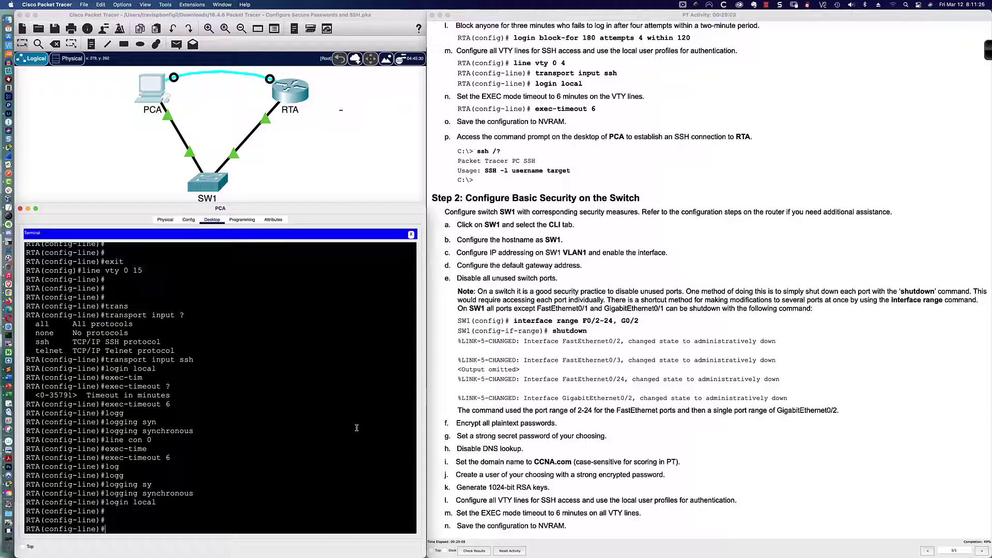
pyautogui.press('Return')
pyautogui.press('Return')
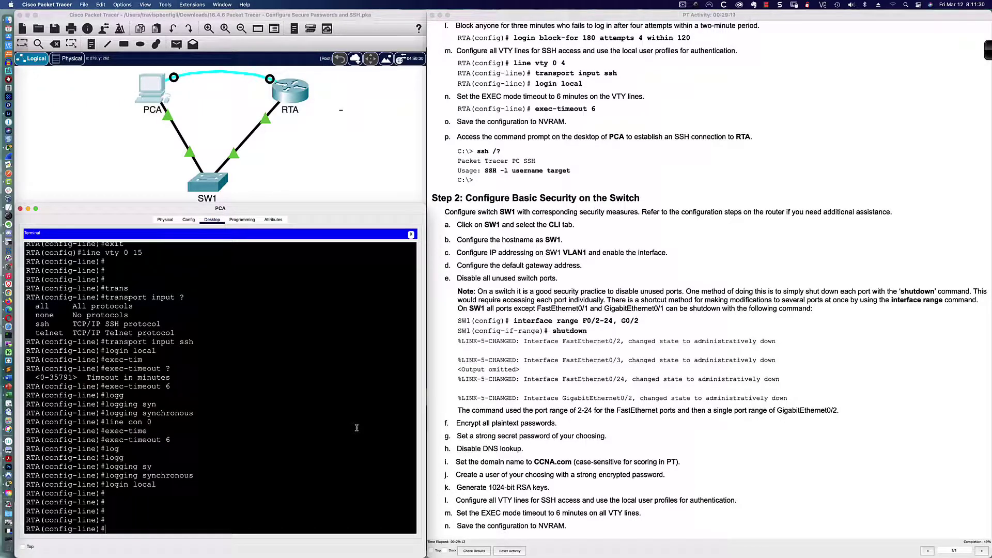
pyautogui.press('Return')
pyautogui.press('Return')
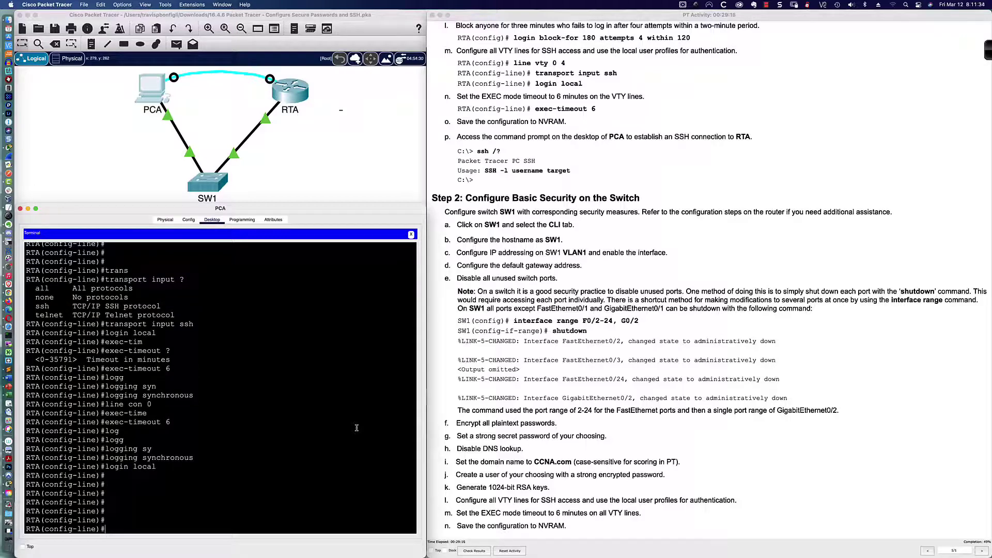
# Return to the RTA# prompt with end and copy running-config to startup-config
pyautogui.write('end')
pyautogui.press('Return')
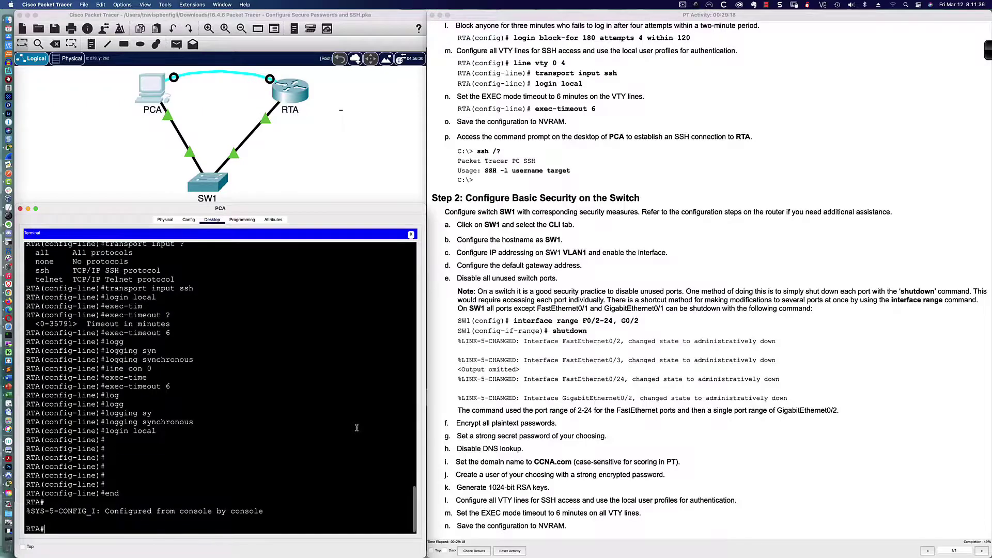
pyautogui.press('Return')
pyautogui.press('Return')
pyautogui.press('Return')
pyautogui.press('Return')
pyautogui.press('Return')
pyautogui.write('copy run')
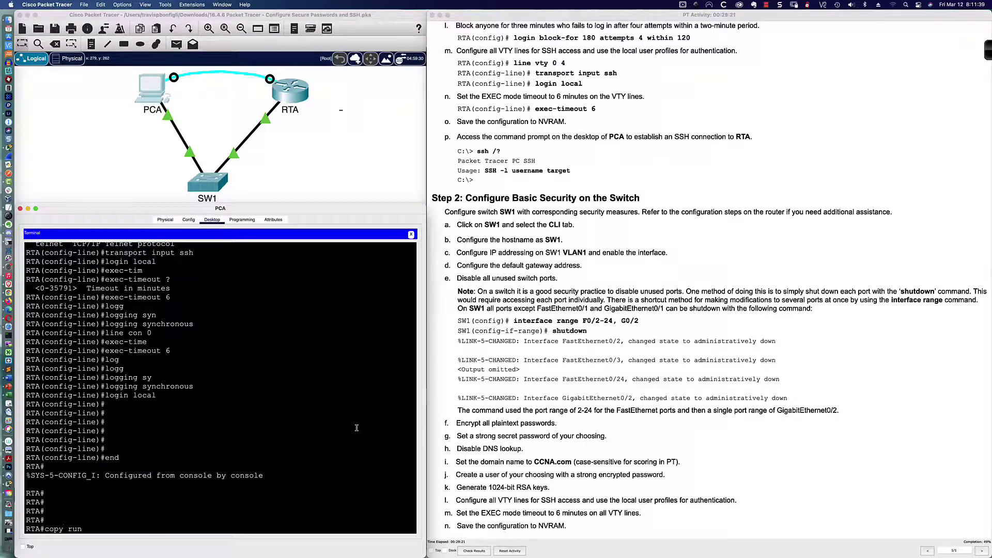
pyautogui.press('Tab')
pyautogui.write('st')
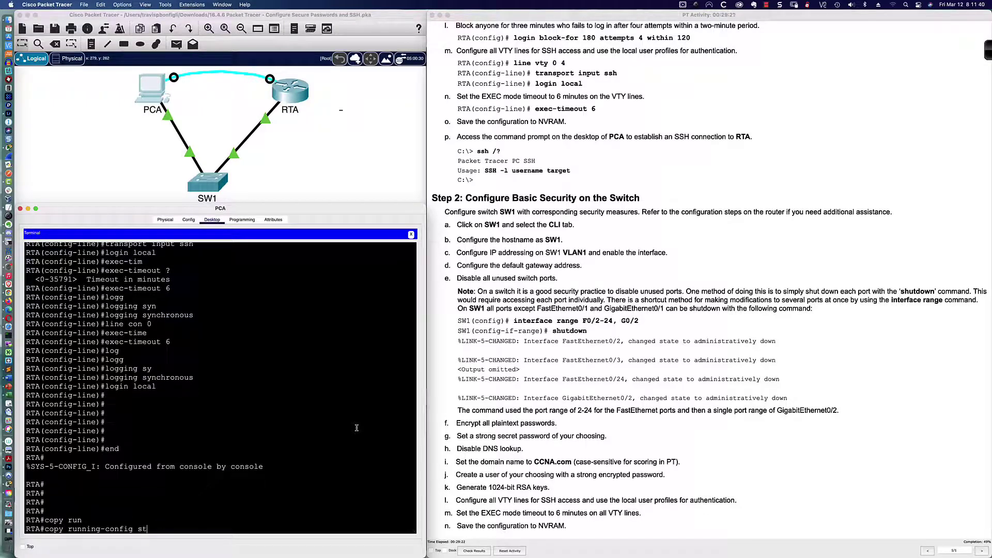
pyautogui.press('Tab')
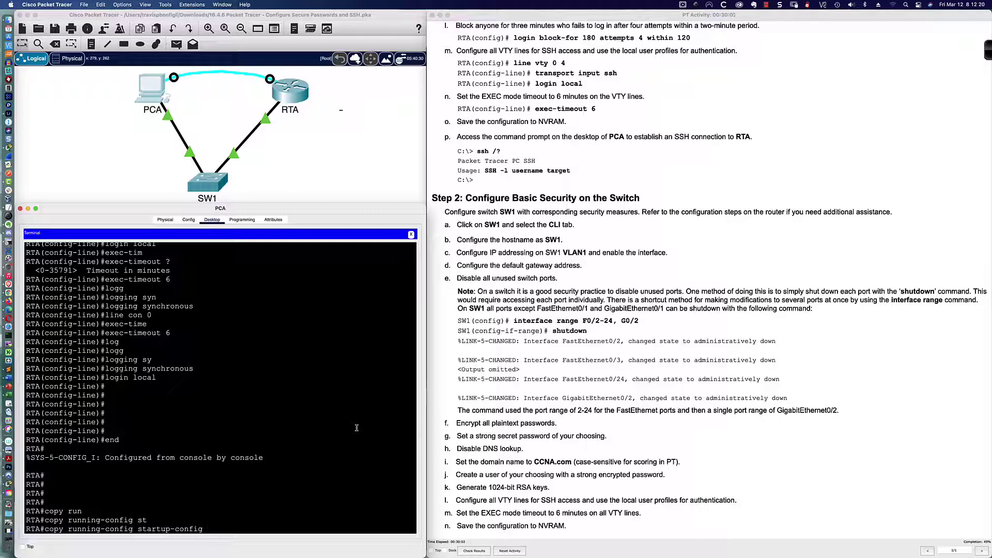
pyautogui.press('Return')
pyautogui.press('Return')
pyautogui.press('Return')
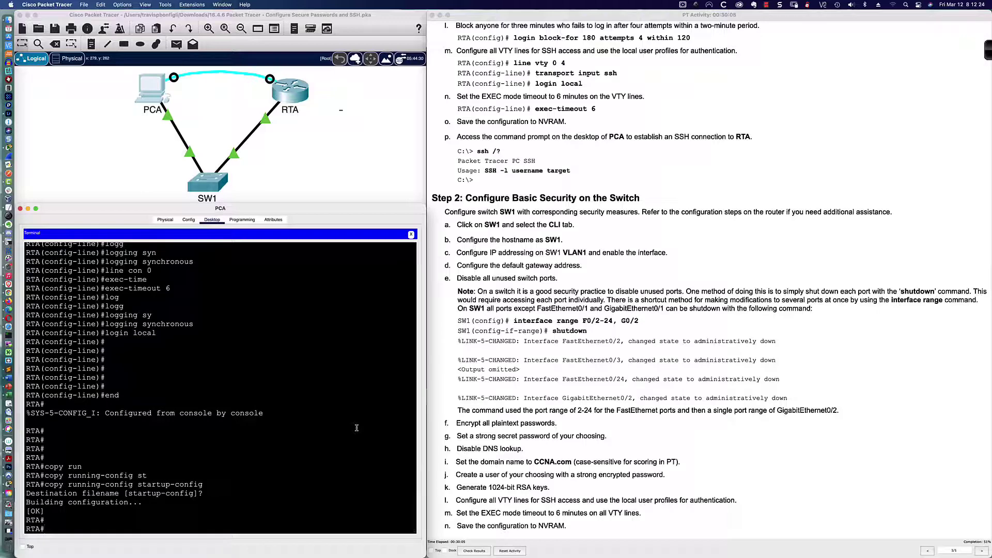
pyautogui.press('Return')
pyautogui.press('Return')
pyautogui.press('Return')
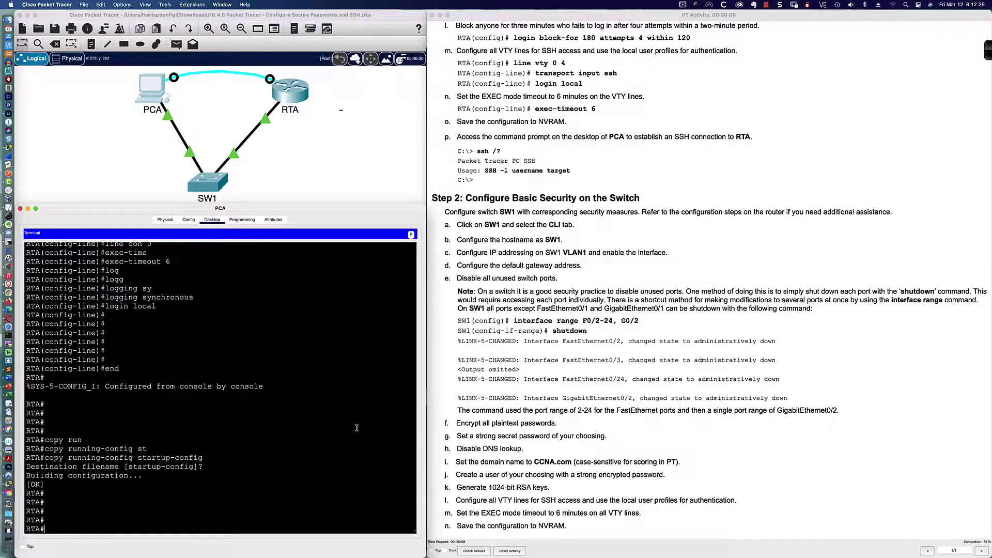
# Save RTA's configuration to NVRAM with write memory
pyautogui.write('wri')
pyautogui.press('Tab')
pyautogui.write('mem')
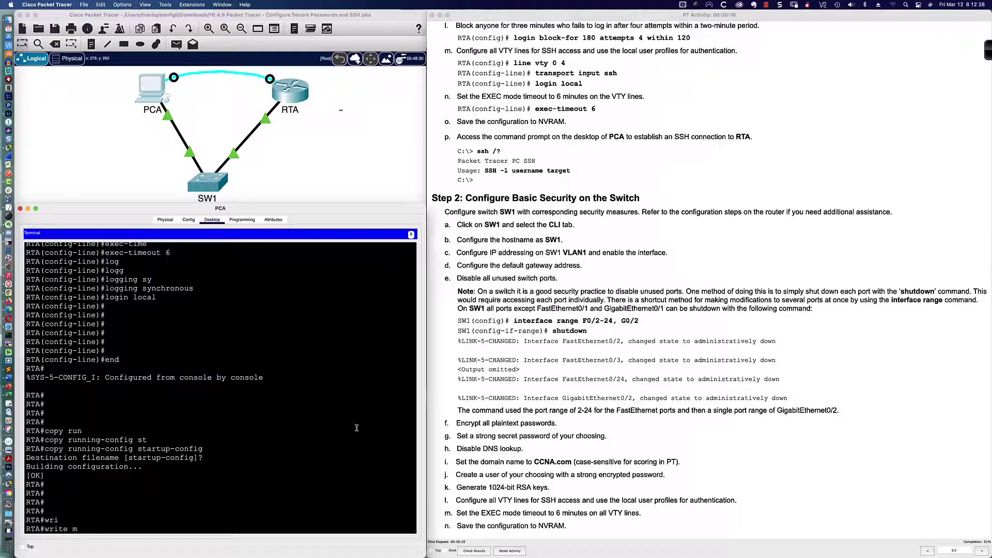
pyautogui.press('Tab')
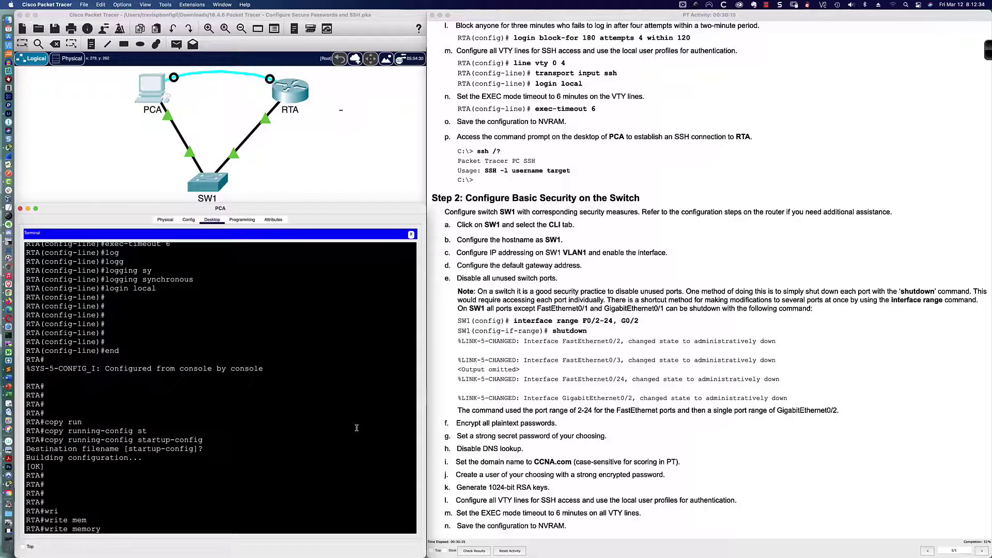
pyautogui.press('Return')
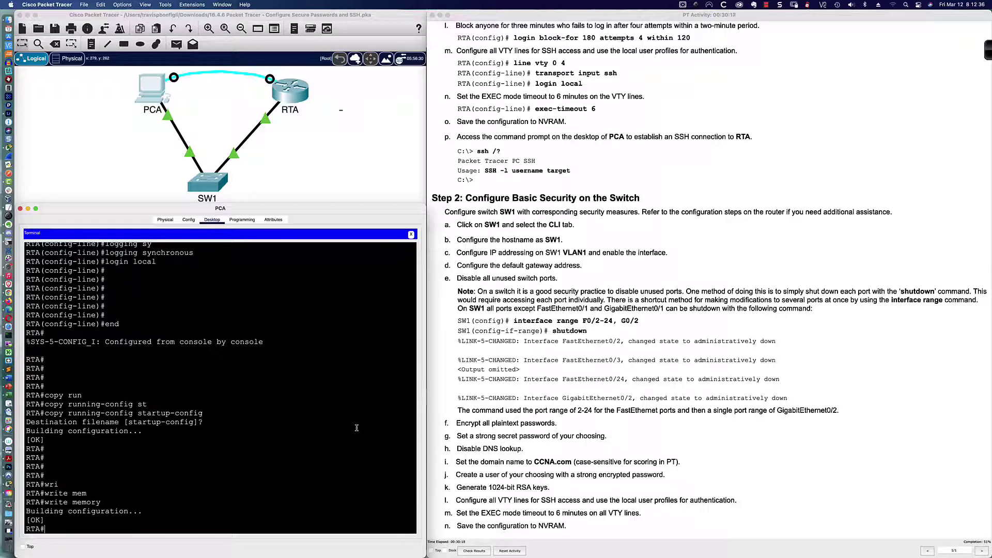
pyautogui.press('Return')
pyautogui.press('Return')
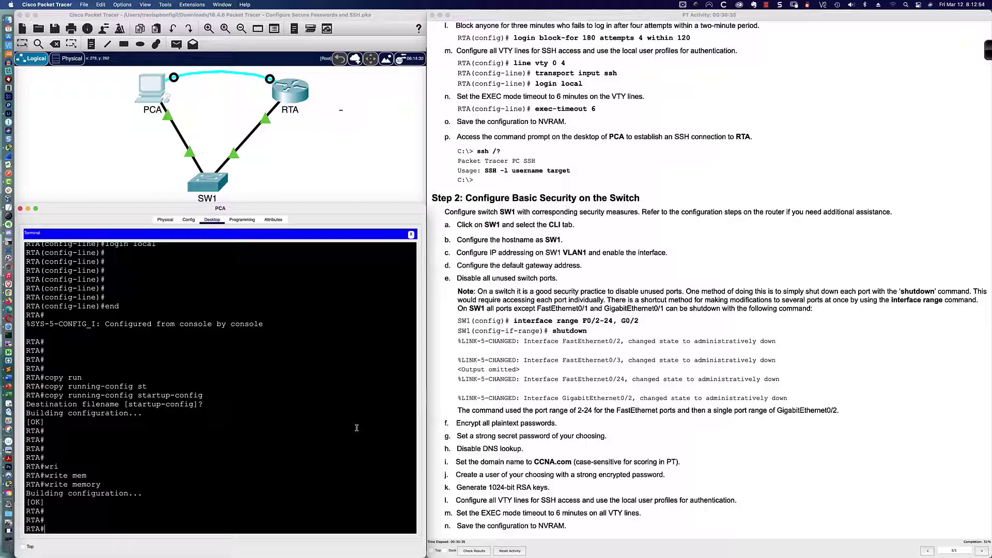
# Save the configuration twice more using the shortened wri mem and wr commands
pyautogui.write('wri mem')
pyautogui.press('Return')
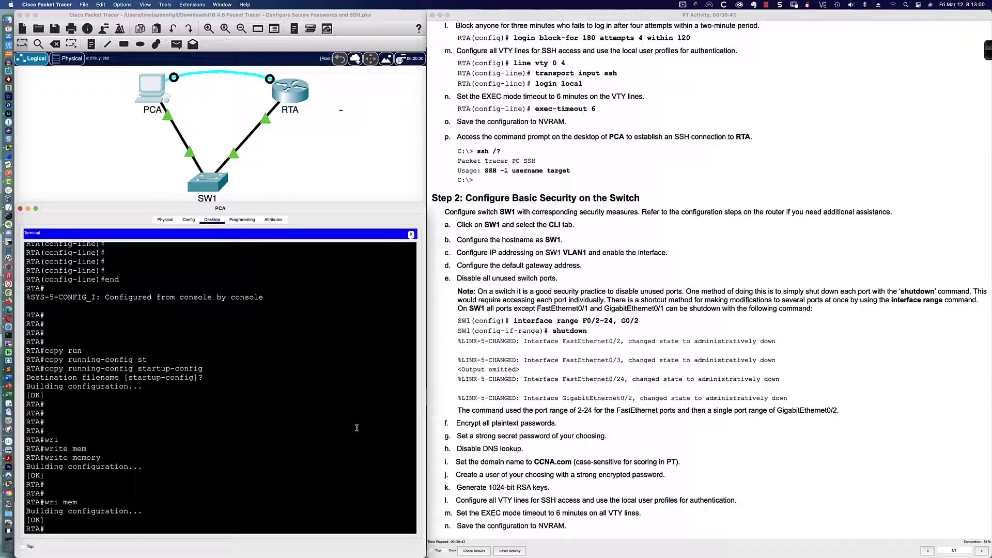
pyautogui.write('wr')
pyautogui.press('Return')
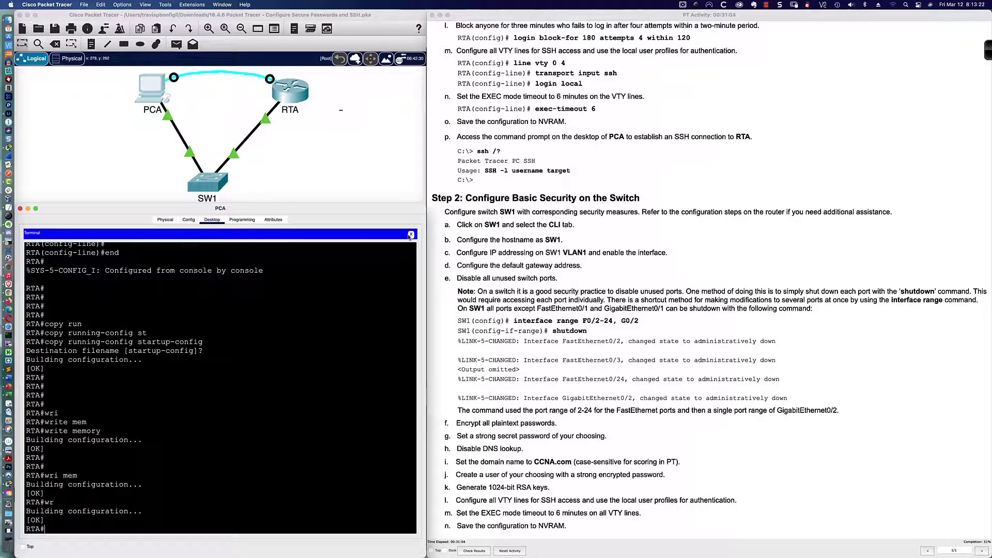
# Close RTA's terminal window and launch PCA's Command Prompt at C:\>
pyautogui.click(411, 235)
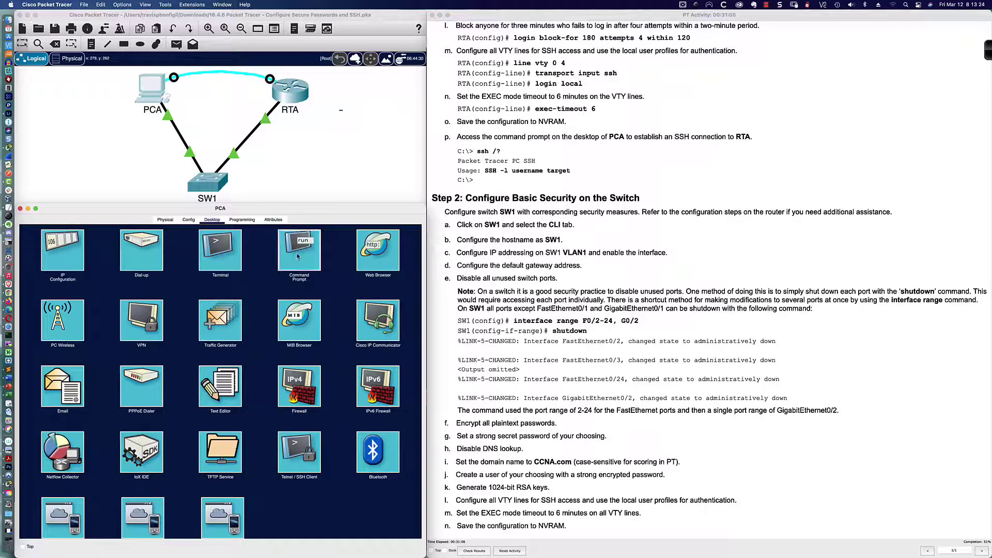
pyautogui.click(299, 252)
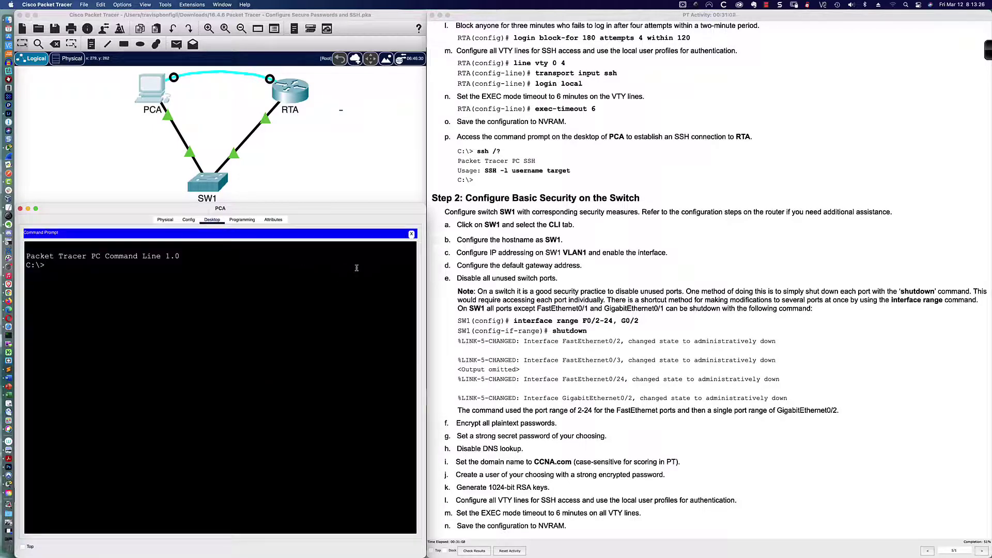
pyautogui.press('Return')
pyautogui.press('Return')
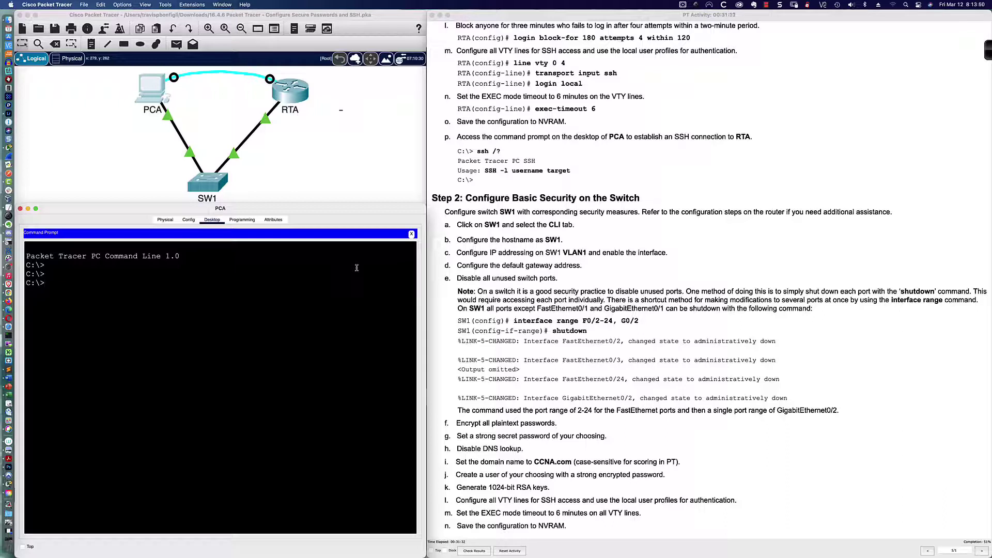
# Display PCA's SSH usage help with ssh /? and highlight the -l login option
pyautogui.write('ssh /?')
pyautogui.press('Return')
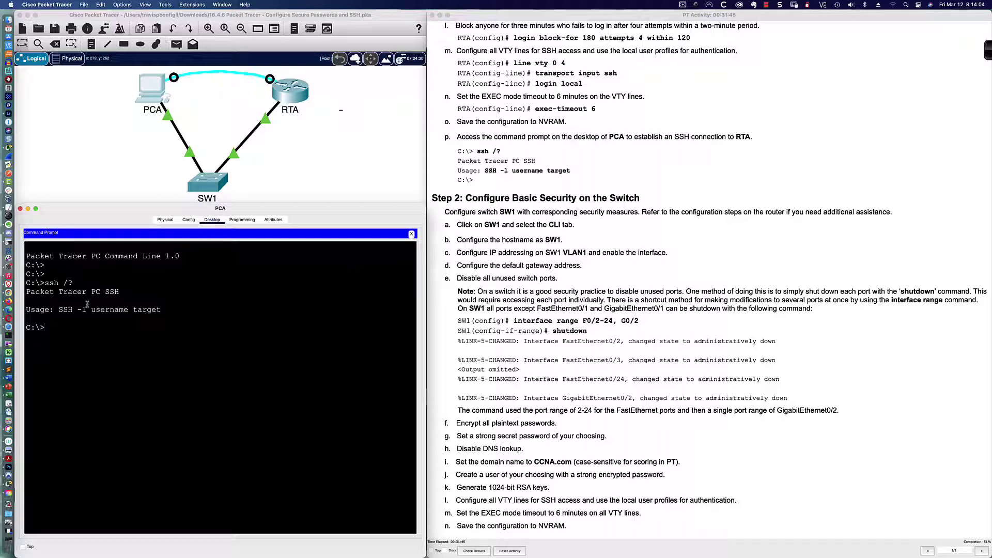
pyautogui.moveTo(78, 308); pyautogui.dragTo(86, 309)
pyautogui.click(72, 326)
# Attempt an SSH login to RTA at 172.16.1.1 with a mistyped -ll option, getting Invalid Command
pyautogui.write('ssh')
pyautogui.write(' -l')
pyautogui.write('l')
pyautogui.write('admin')
pyautogui.write(' 172.16.1')
pyautogui.write('.1')
pyautogui.press('Return')
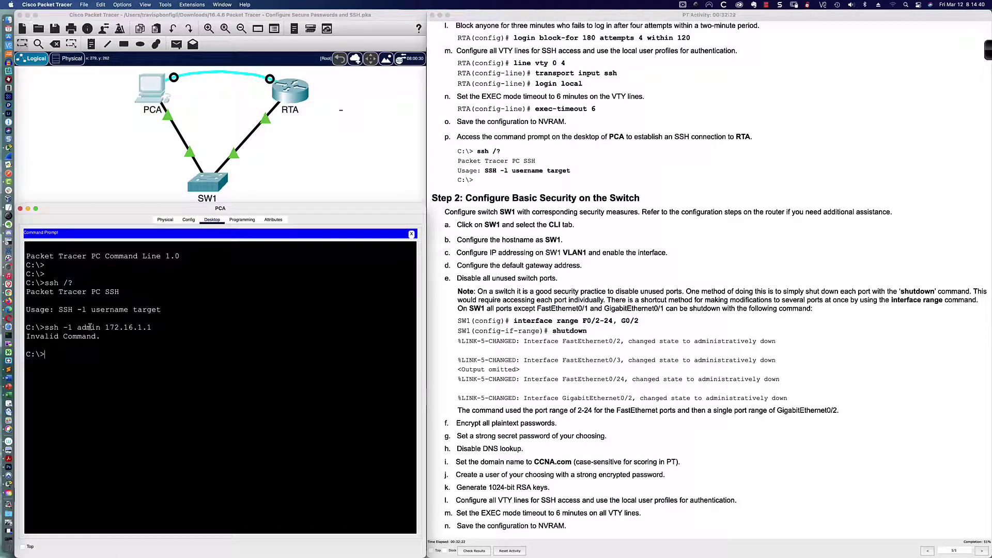
pyautogui.moveTo(100, 336); pyautogui.dragTo(26, 336)
# SSH into RTA at 172.16.1.1 with ssh -l and the local user's password, reaching RTA>
pyautogui.click(76, 354)
pyautogui.doubleClick(67, 328)
pyautogui.click(74, 359)
pyautogui.write('ssh -l admin 172.16.1.1')
pyautogui.press('Return')
pyautogui.press('Return')
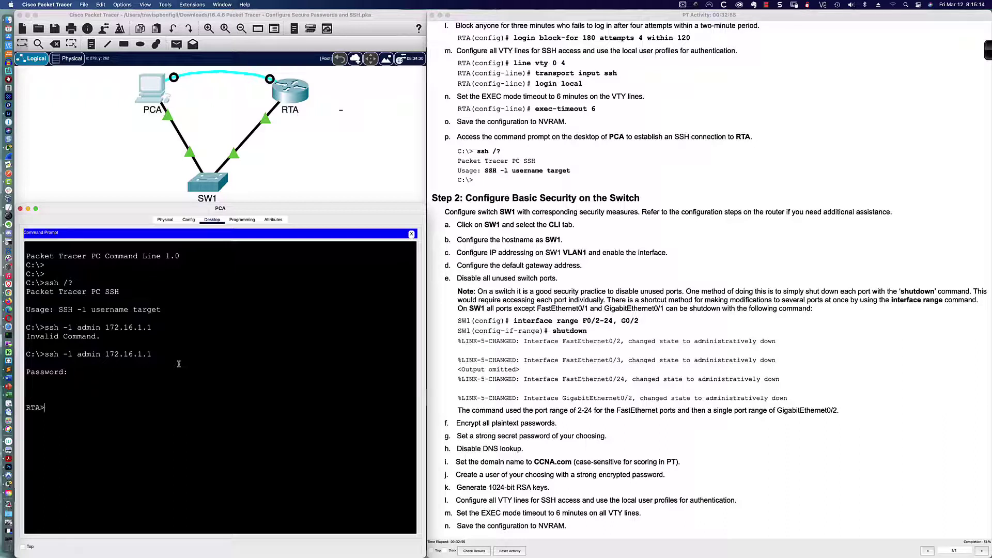
pyautogui.press('Return')
pyautogui.press('Return')
# Review the login option in the activity instructions and scroll down to the next task
pyautogui.click(498, 172)
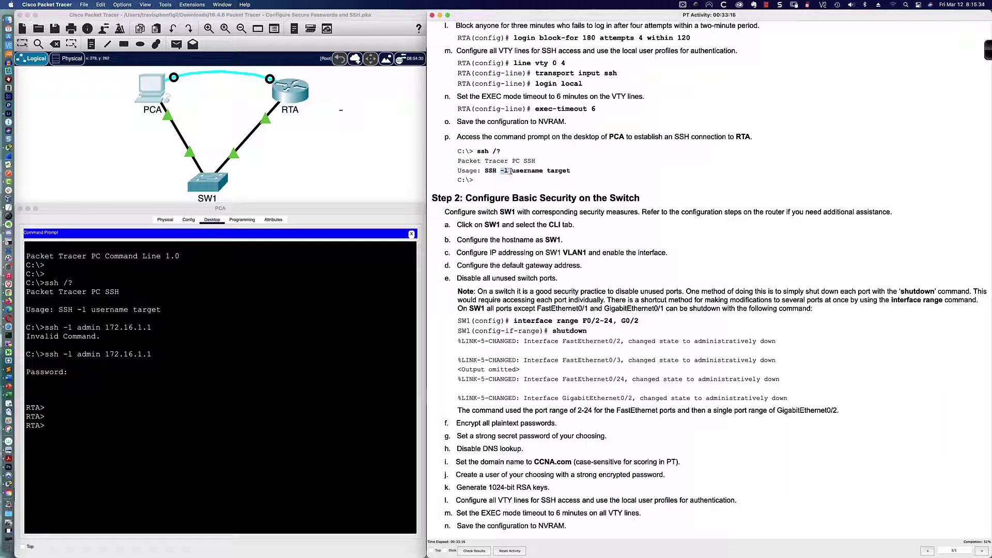
pyautogui.moveTo(500, 171); pyautogui.dragTo(511, 172)
pyautogui.click(499, 186)
pyautogui.scroll(-1, 502, 202)
# Open SW1's CLI and enter Switch(config)# mode using en and conf t
pyautogui.click(216, 192)
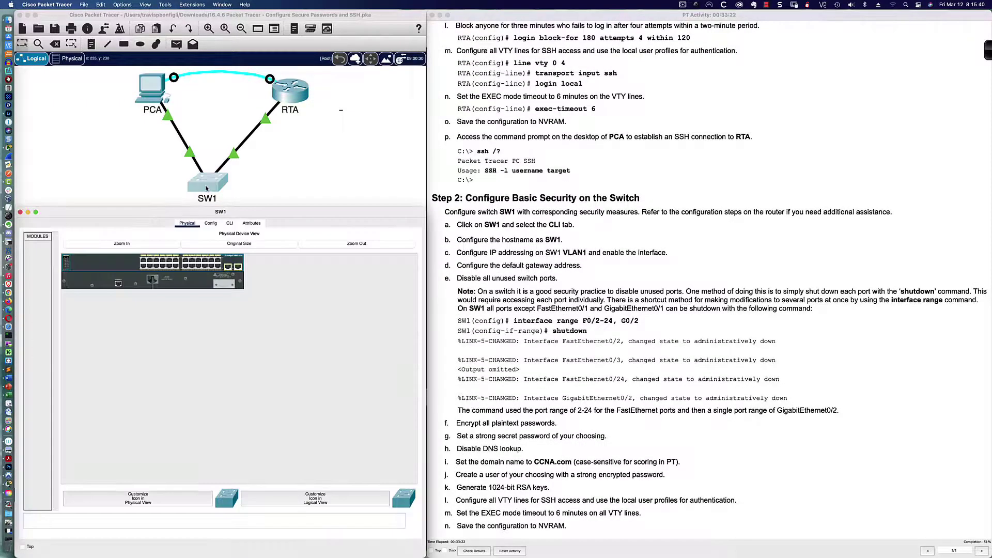
pyautogui.click(231, 224)
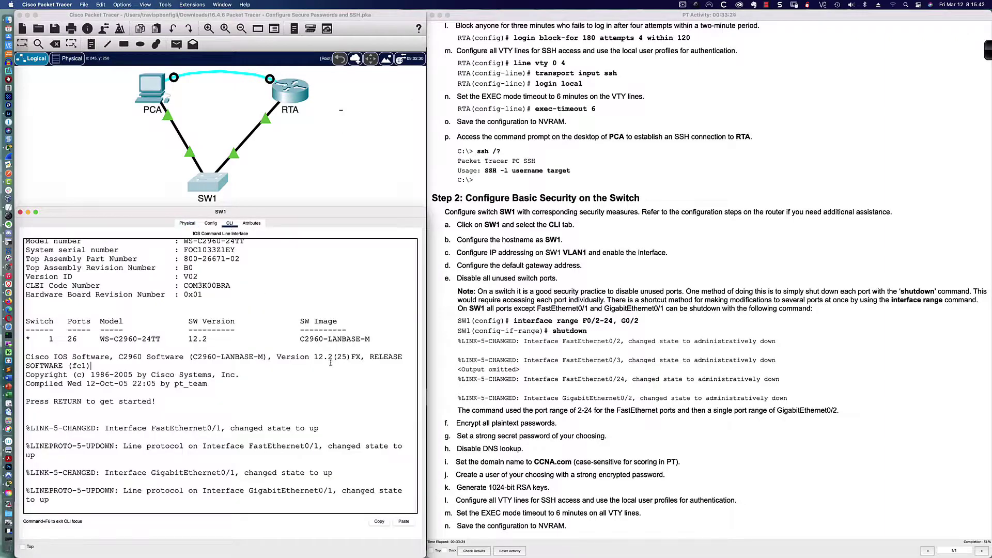
pyautogui.press('Return')
pyautogui.press('Return')
pyautogui.press('Return')
pyautogui.write('en')
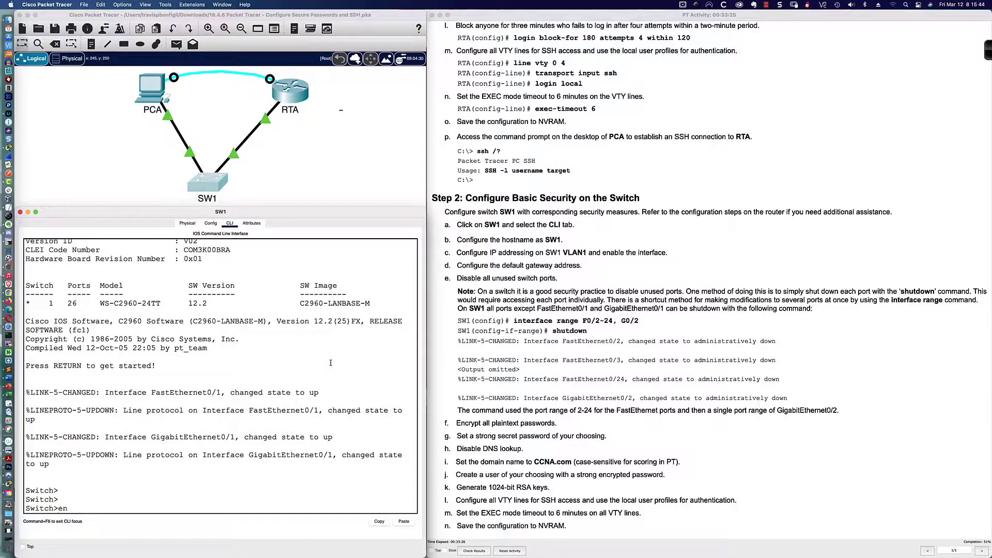
pyautogui.press('Return')
pyautogui.press('Return')
pyautogui.press('Return')
pyautogui.press('Return')
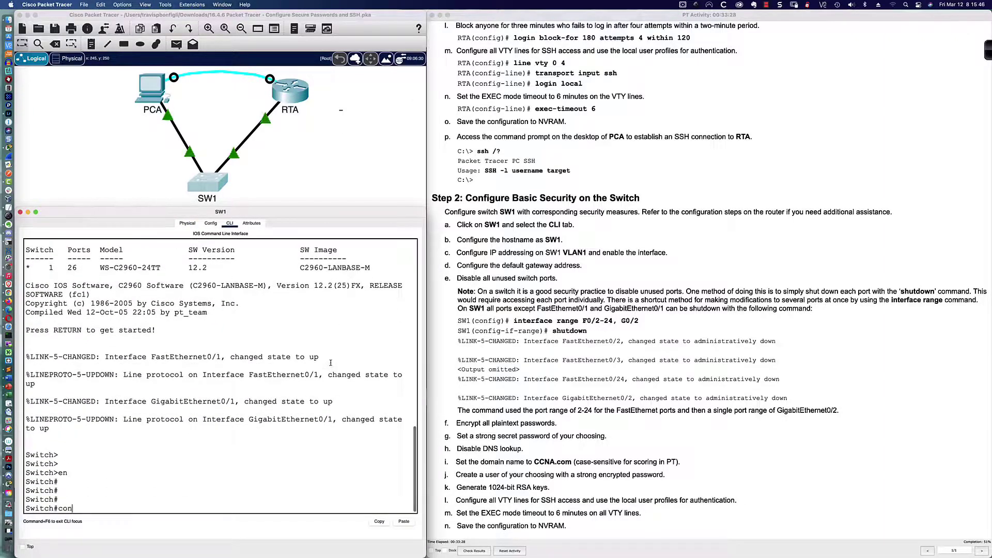
pyautogui.write('conf t')
pyautogui.press('Return')
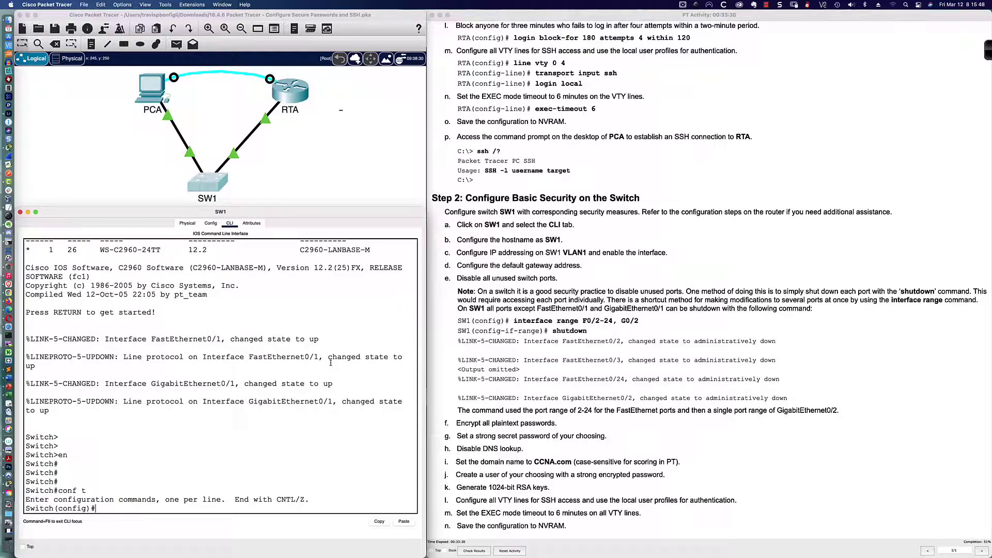
pyautogui.press('Return')
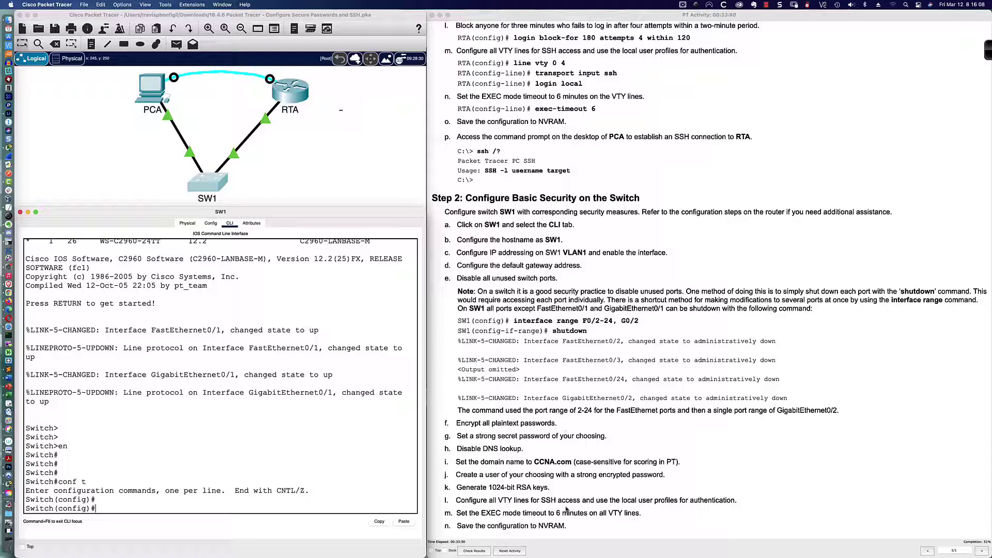
pyautogui.scroll(6, 563, 394)
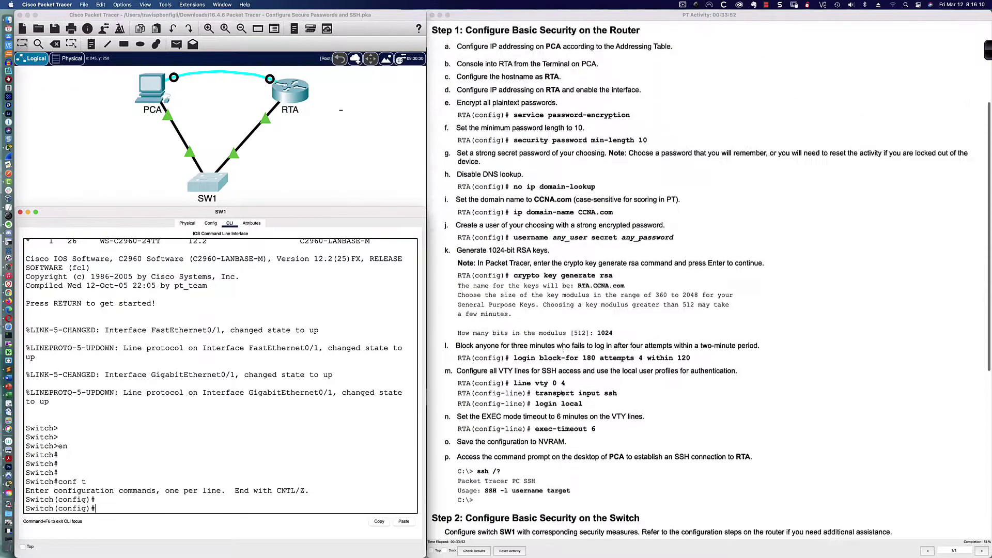
pyautogui.scroll(3, 562, 393)
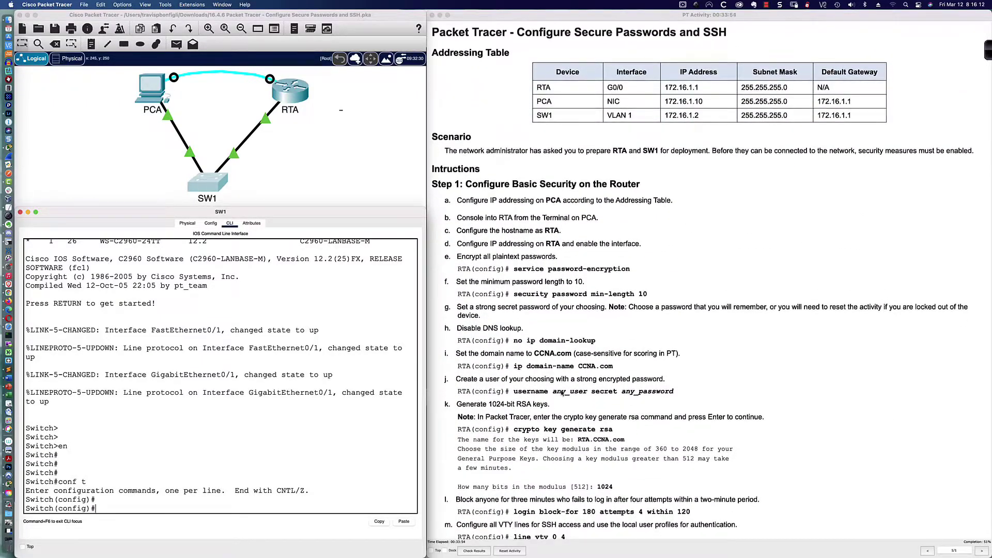
pyautogui.scroll(-10, 562, 394)
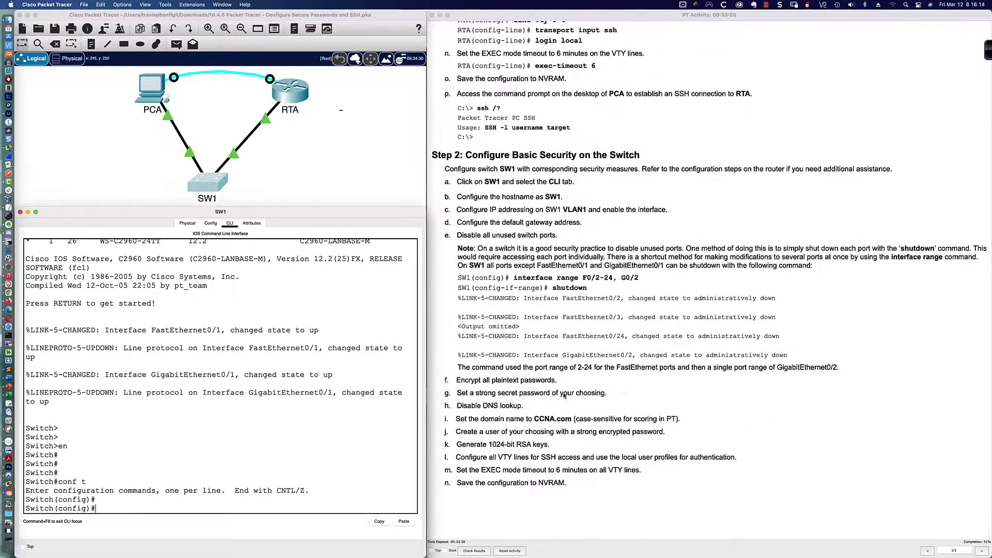
pyautogui.scroll(1, 555, 374)
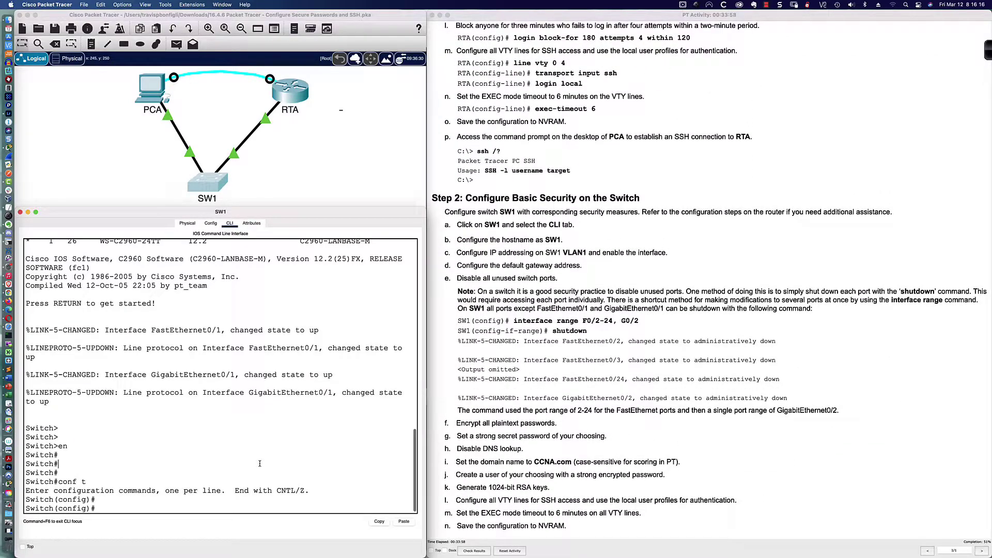
# Rename the switch to SW1 with the hostname command
pyautogui.write('host')
pyautogui.press('Tab')
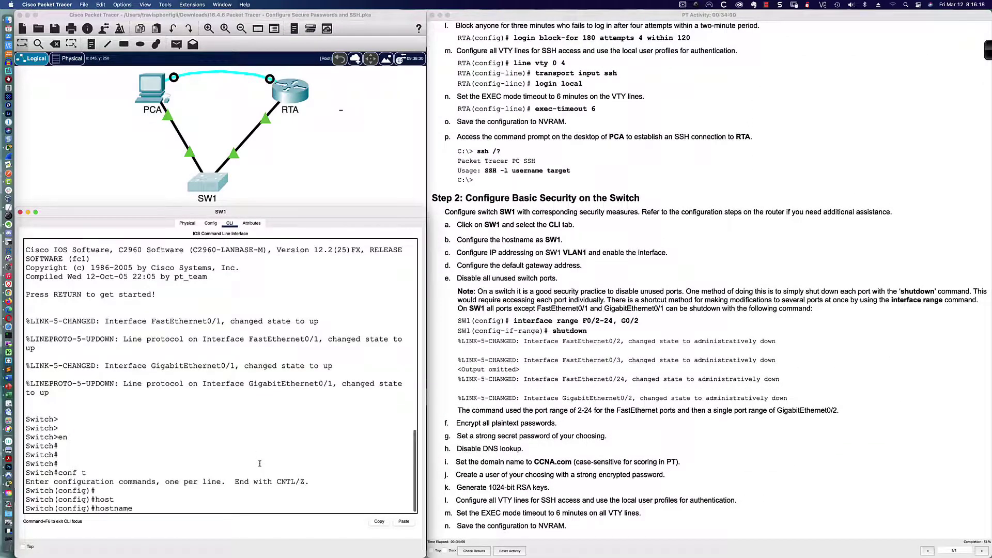
pyautogui.write('SW1')
pyautogui.press('Return')
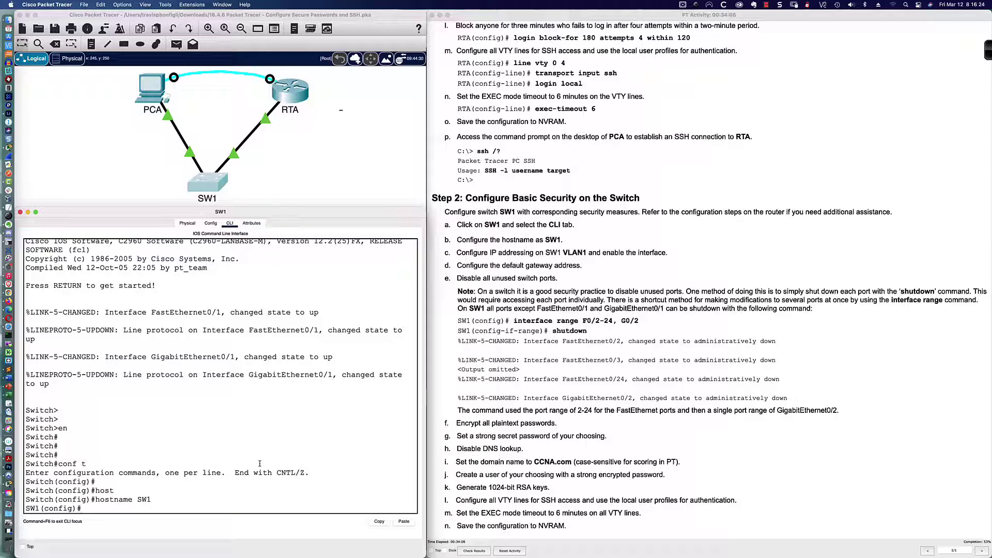
pyautogui.press('Return')
pyautogui.press('Return')
pyautogui.press('Return')
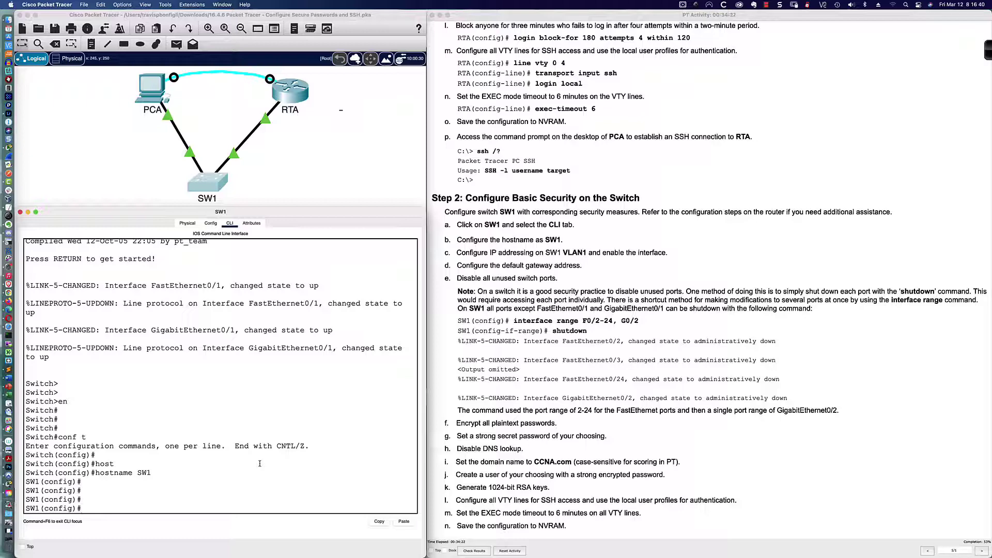
# Enable interface VLAN 1 with IP 172.16.1.2 255.255.255.0, then exit interface mode
pyautogui.write('int vlan 1')
pyautogui.press('Return')
pyautogui.write('no shut')
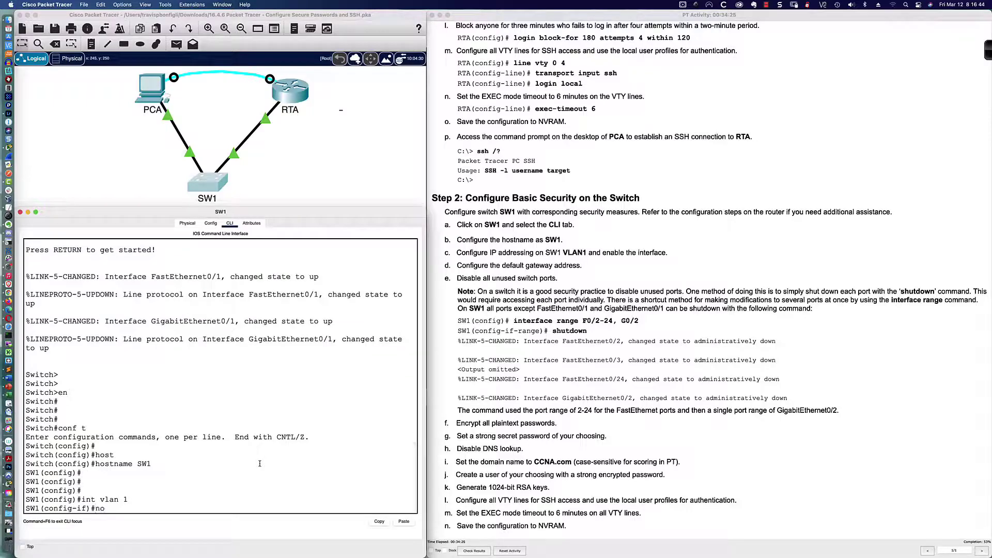
pyautogui.press('Return')
pyautogui.press('Return')
pyautogui.press('Return')
pyautogui.press('Return')
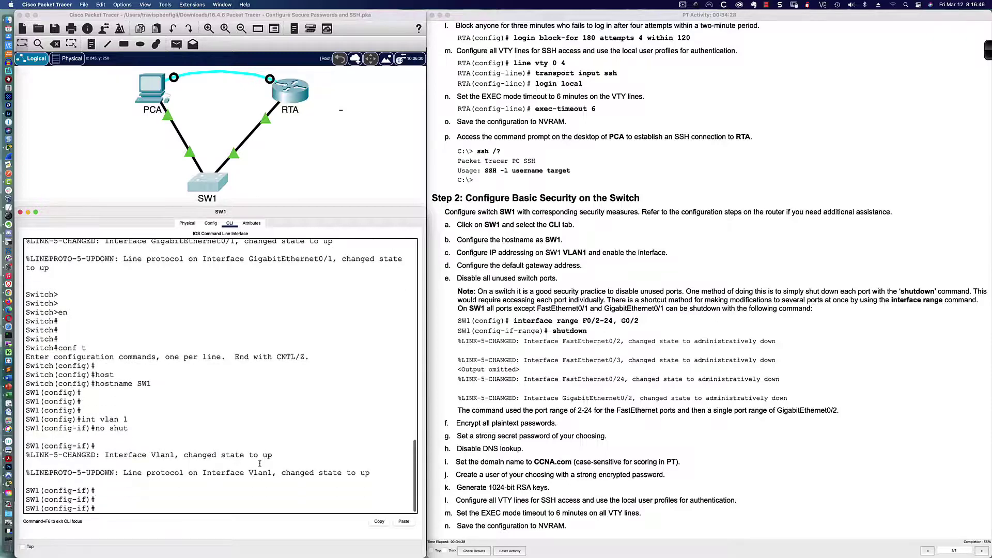
pyautogui.write('ip add 172.16.1.2')
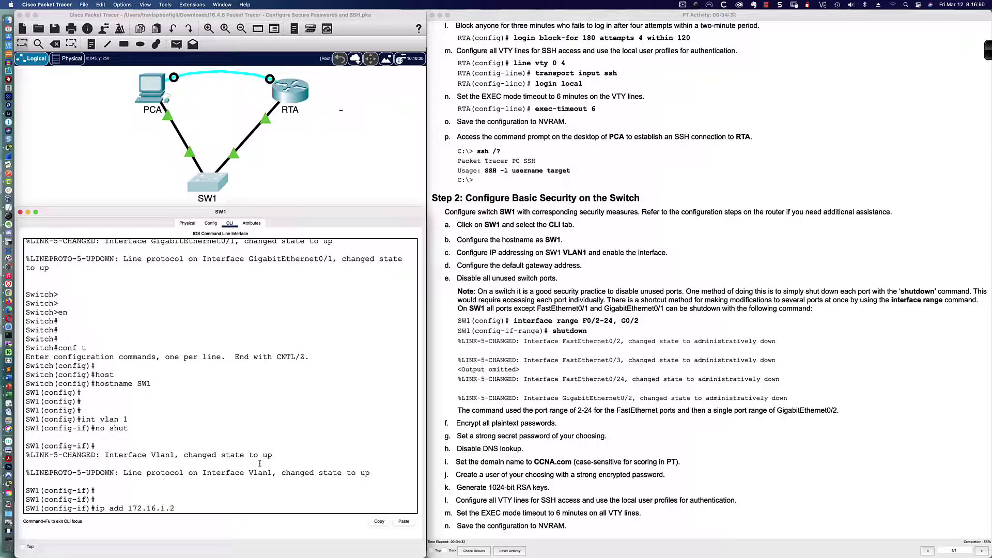
pyautogui.write(' 255.255.255.0')
pyautogui.press('Return')
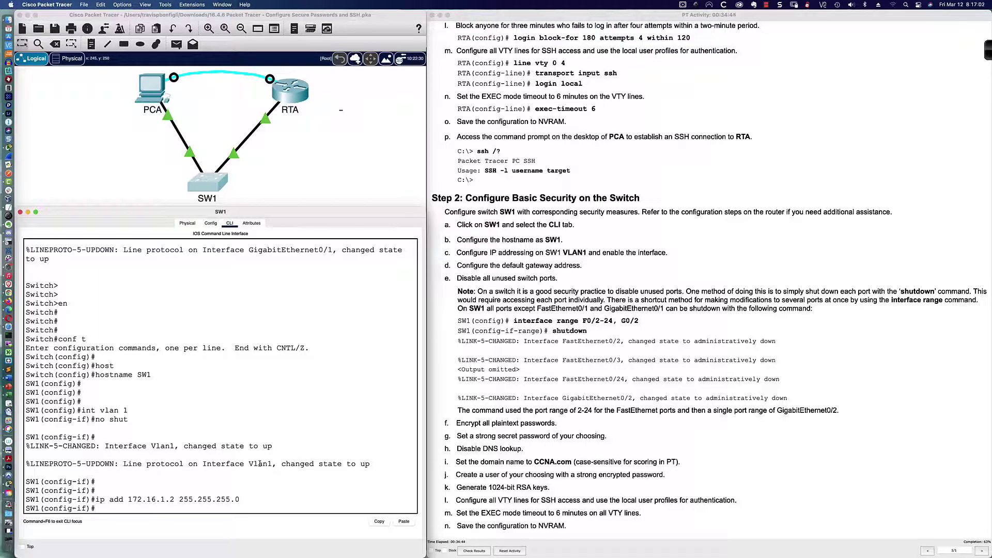
pyautogui.press('Return')
pyautogui.press('Return')
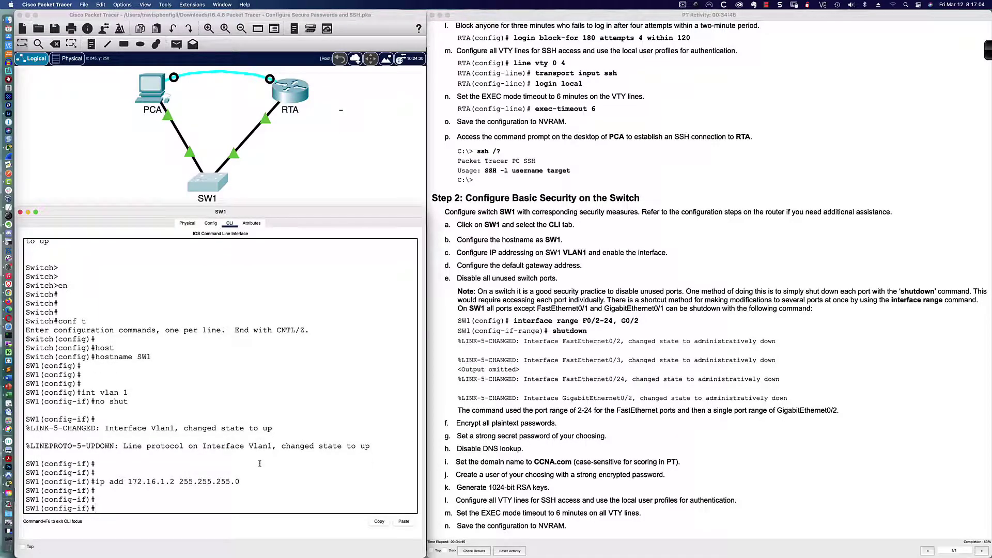
pyautogui.write('exit')
pyautogui.press('Return')
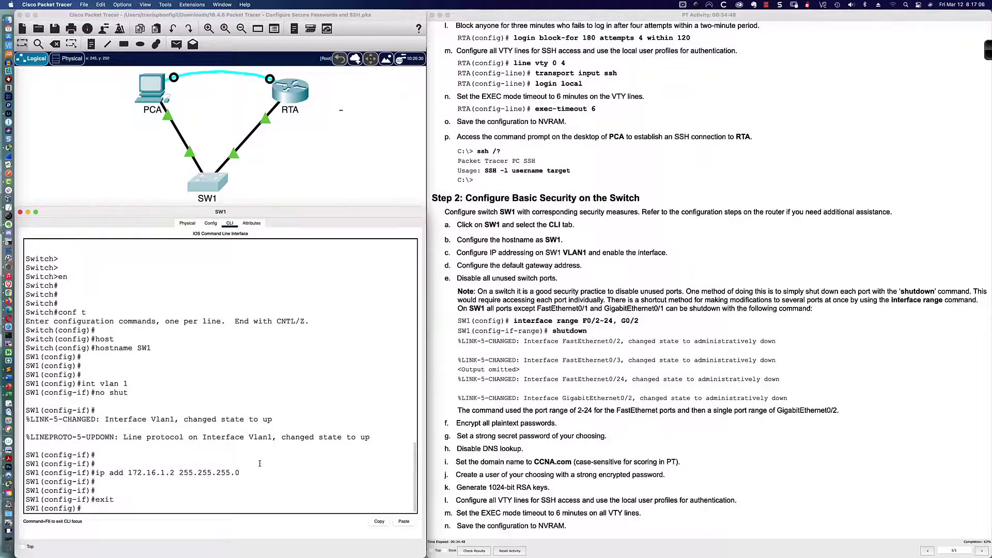
pyautogui.press('Return')
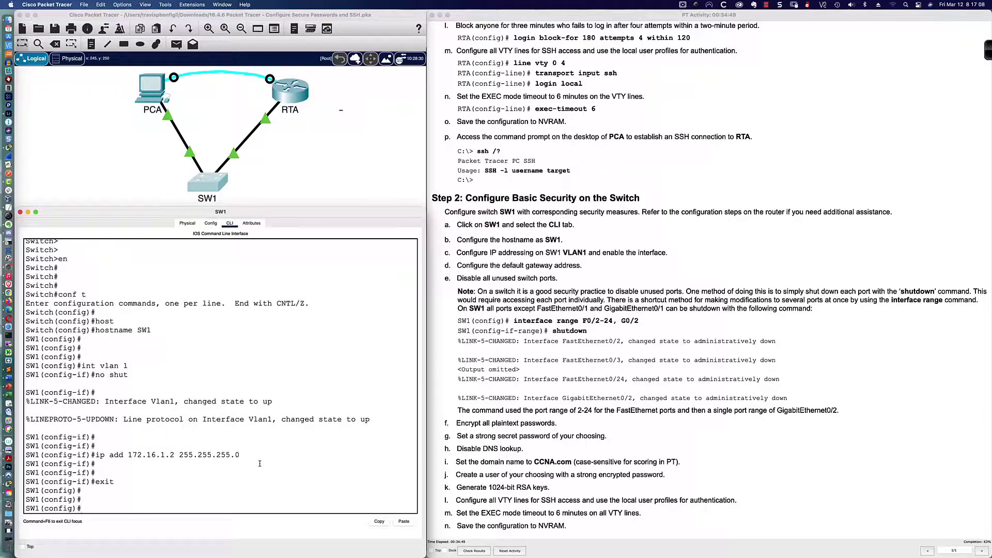
# Type the ip default-gateway 172.16.1.1 command
pyautogui.write('ip def')
pyautogui.press('Tab')
pyautogui.write('172.16.1.1')
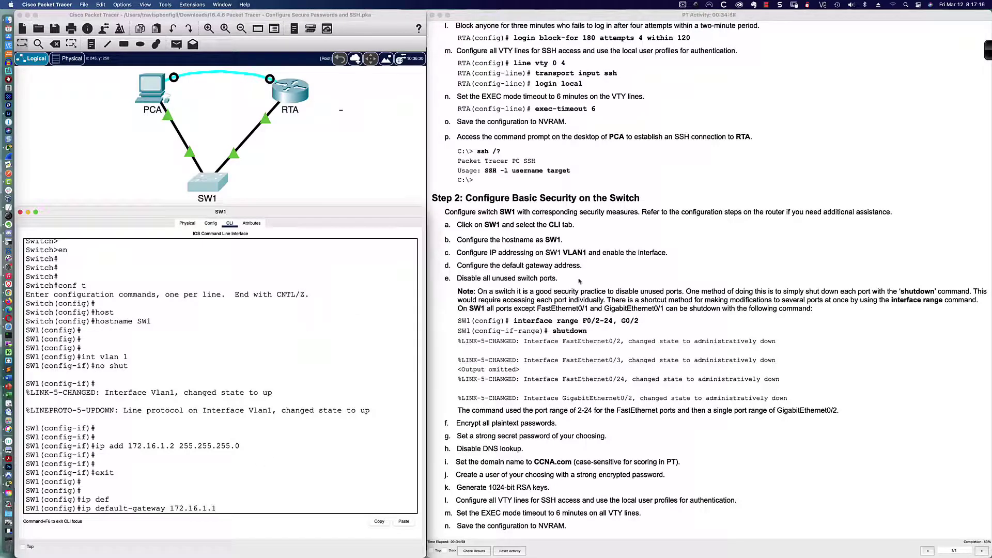
pyautogui.hotkey('ctrl', 'shift', 'a')
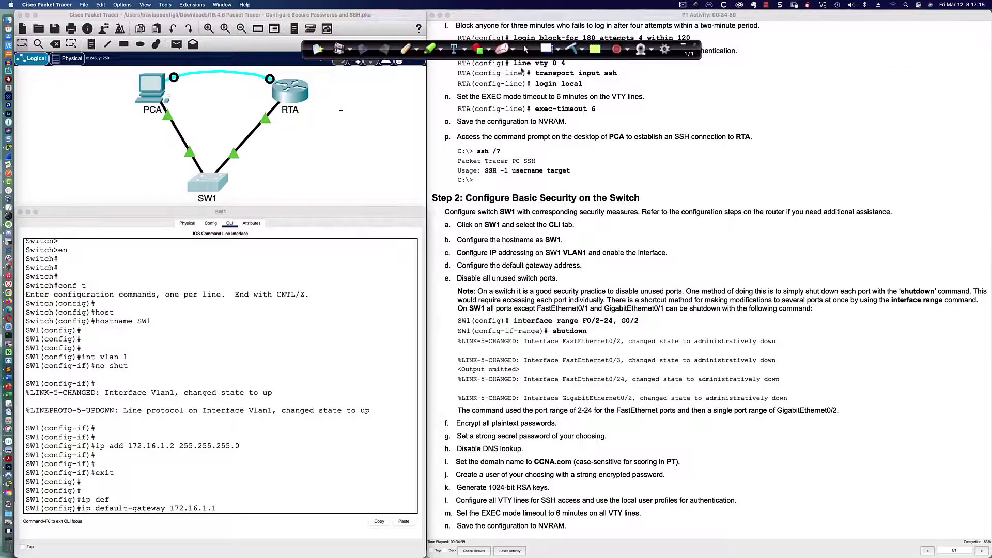
pyautogui.click(406, 48)
pyautogui.moveTo(96, 500)
pyautogui.mouseDown()
pyautogui.moveTo(73, 508)
pyautogui.moveTo(132, 523)
pyautogui.moveTo(228, 523)
pyautogui.moveTo(193, 498)
pyautogui.moveTo(104, 501)
pyautogui.mouseUp()
pyautogui.moveTo(250, 181); pyautogui.dragTo(235, 190)
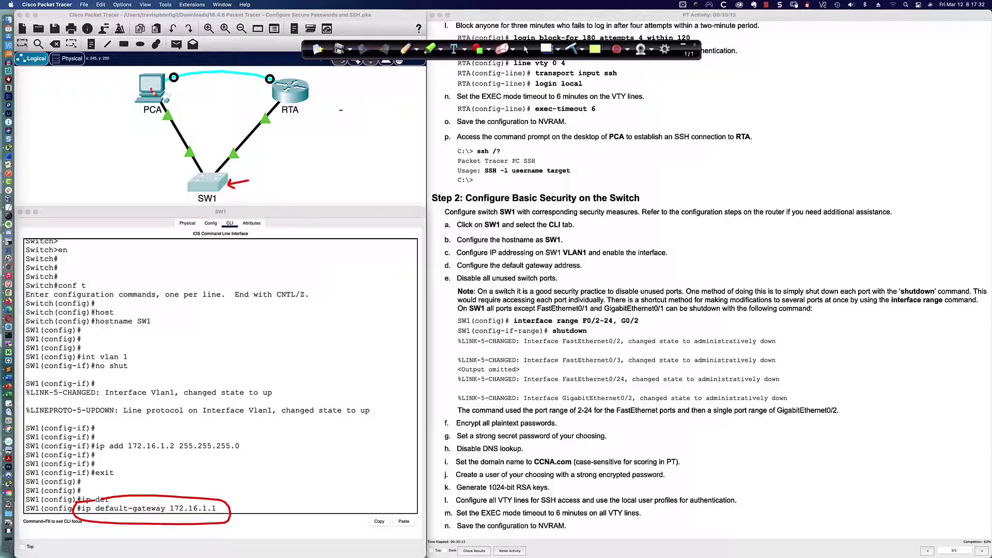
pyautogui.moveTo(151, 90)
pyautogui.mouseDown()
pyautogui.moveTo(152, 128)
pyautogui.moveTo(201, 184)
pyautogui.moveTo(198, 173)
pyautogui.moveTo(189, 183)
pyautogui.mouseUp()
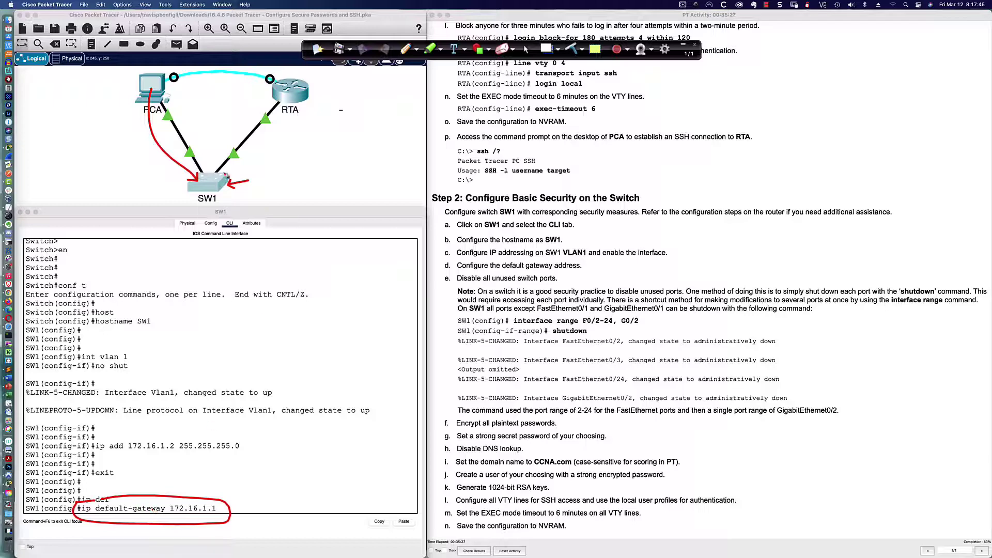
pyautogui.moveTo(205, 184)
pyautogui.mouseDown()
pyautogui.moveTo(248, 166)
pyautogui.moveTo(279, 120)
pyautogui.mouseUp()
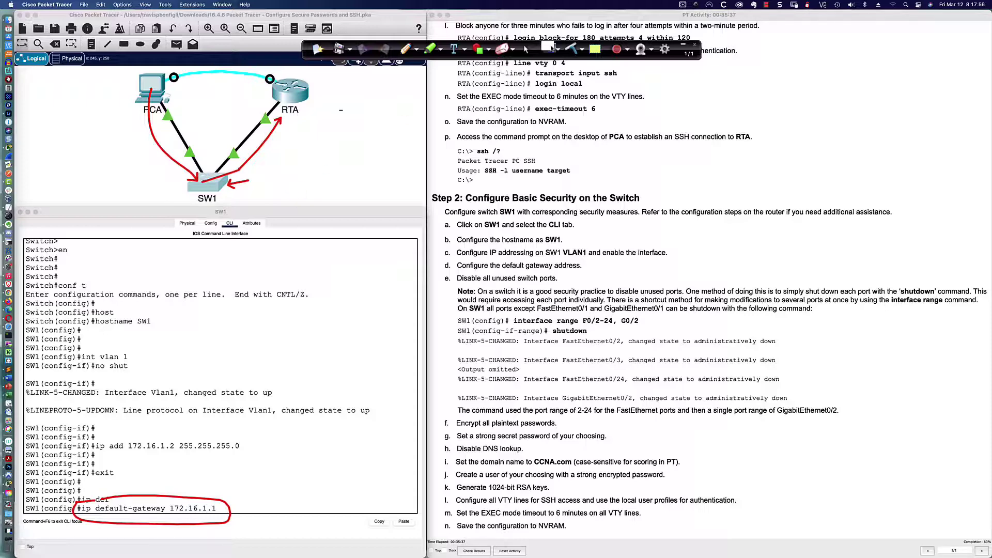
pyautogui.click(571, 48)
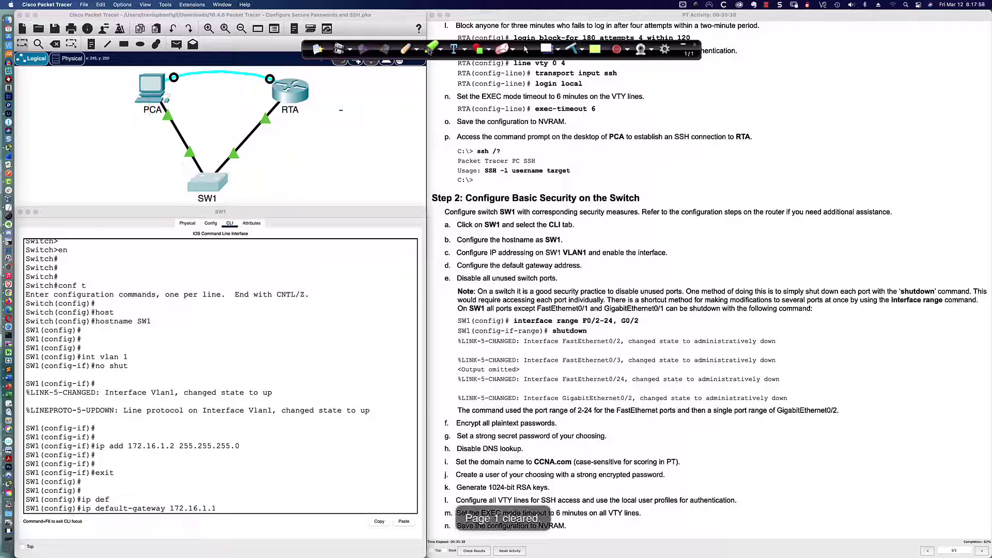
pyautogui.moveTo(138, 118); pyautogui.dragTo(159, 116)
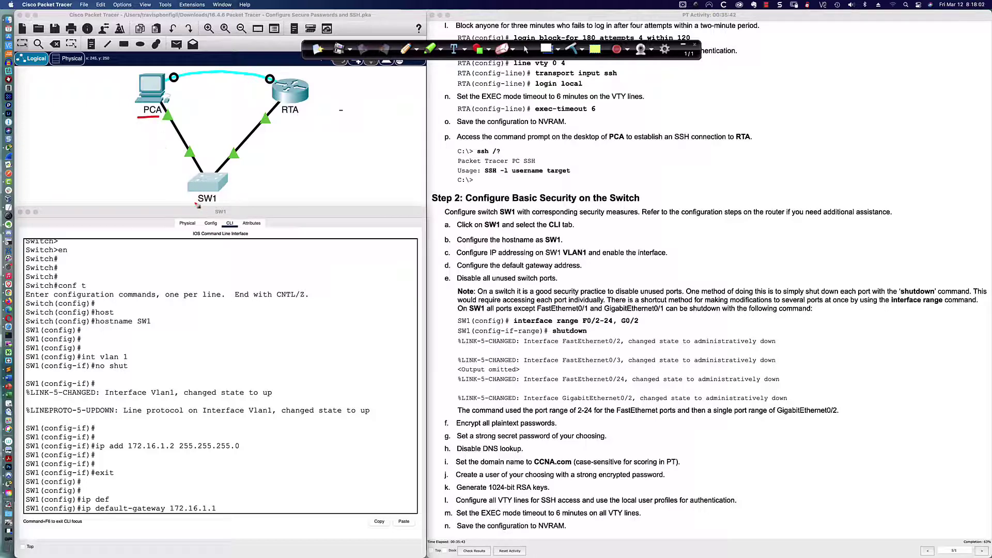
pyautogui.moveTo(194, 202); pyautogui.dragTo(220, 203)
pyautogui.moveTo(140, 121); pyautogui.dragTo(158, 119)
pyautogui.moveTo(80, 515); pyautogui.dragTo(223, 515)
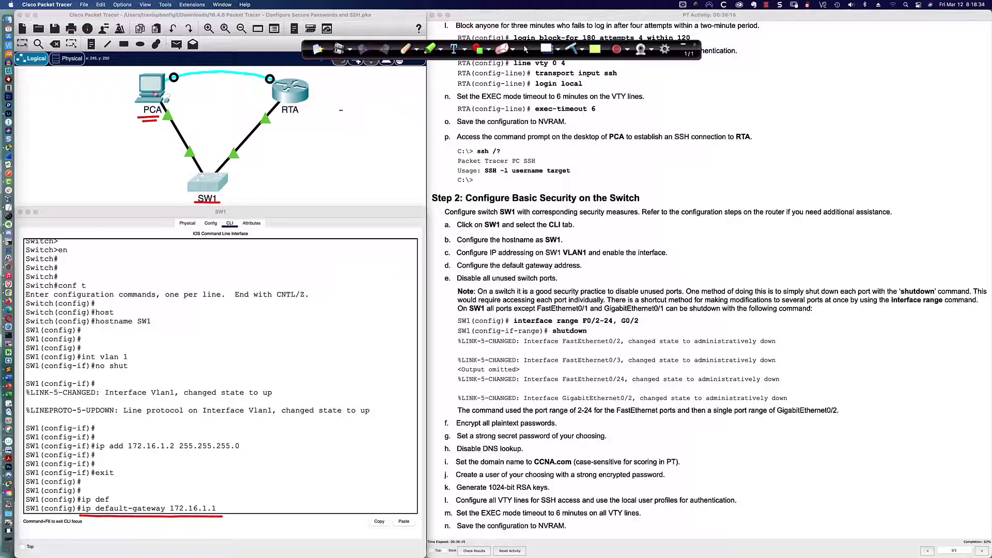
pyautogui.moveTo(153, 92)
pyautogui.mouseDown()
pyautogui.moveTo(187, 165)
pyautogui.moveTo(215, 175)
pyautogui.moveTo(283, 135)
pyautogui.moveTo(272, 128)
pyautogui.mouseUp()
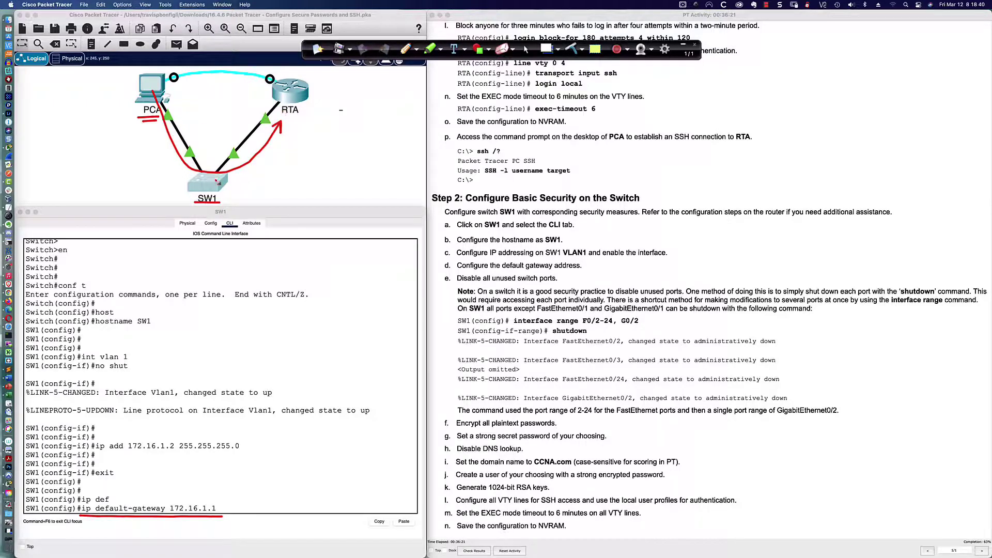
pyautogui.moveTo(211, 177)
pyautogui.mouseDown()
pyautogui.moveTo(185, 199)
pyautogui.moveTo(215, 218)
pyautogui.moveTo(240, 186)
pyautogui.moveTo(211, 185)
pyautogui.mouseUp()
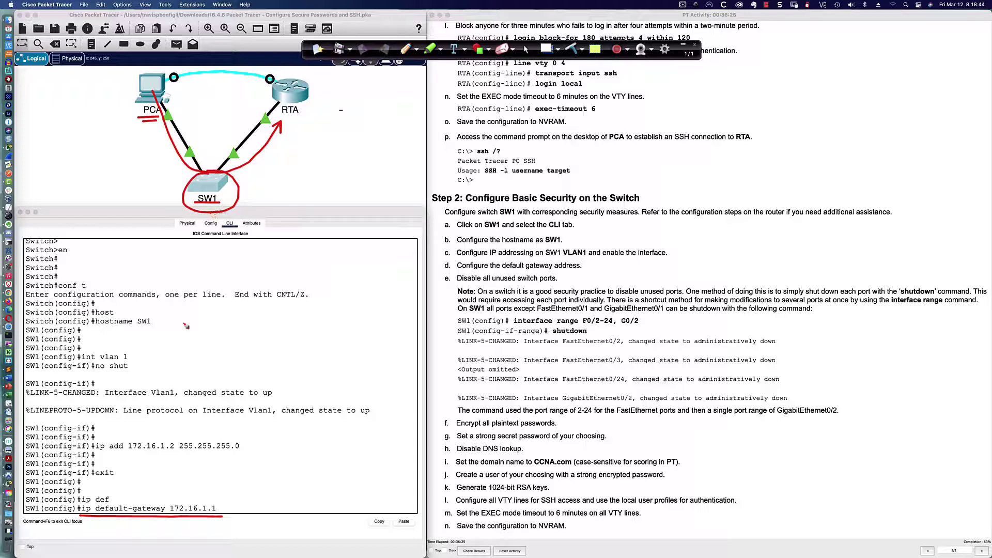
pyautogui.moveTo(209, 488); pyautogui.dragTo(206, 502)
pyautogui.click(575, 52)
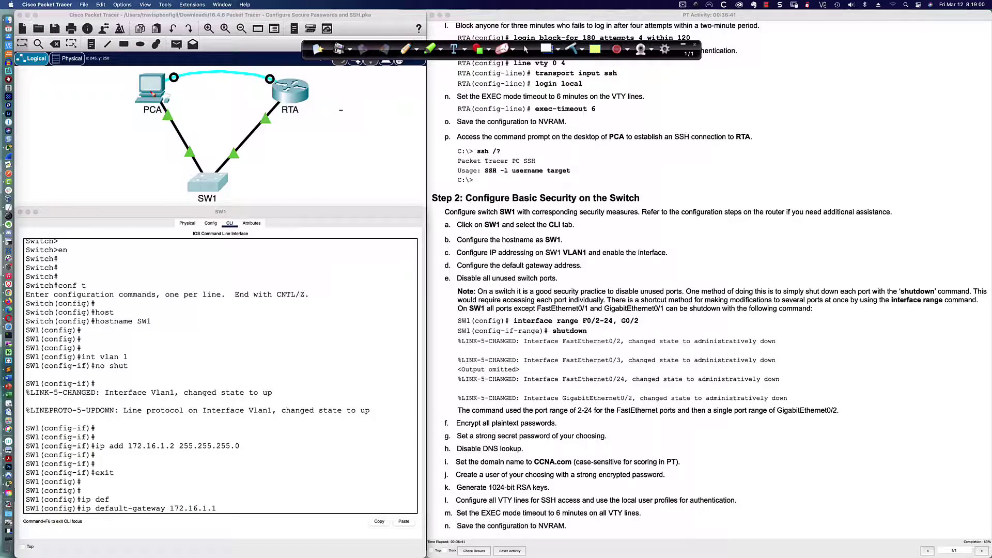
pyautogui.moveTo(151, 92); pyautogui.dragTo(206, 186)
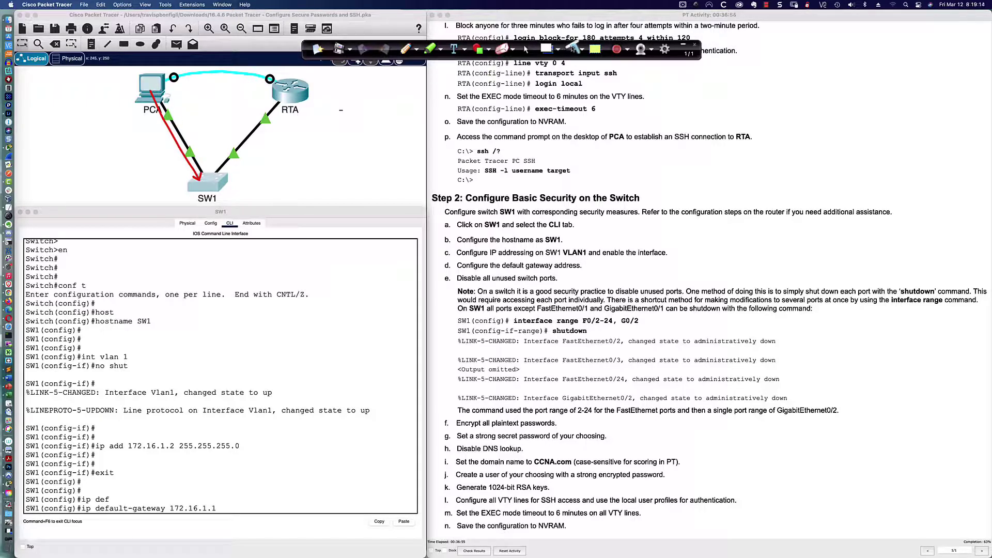
pyautogui.click(572, 49)
pyautogui.moveTo(164, 96); pyautogui.dragTo(269, 95)
pyautogui.moveTo(151, 91)
pyautogui.mouseDown()
pyautogui.moveTo(187, 173)
pyautogui.moveTo(222, 179)
pyautogui.moveTo(262, 148)
pyautogui.moveTo(270, 125)
pyautogui.mouseUp()
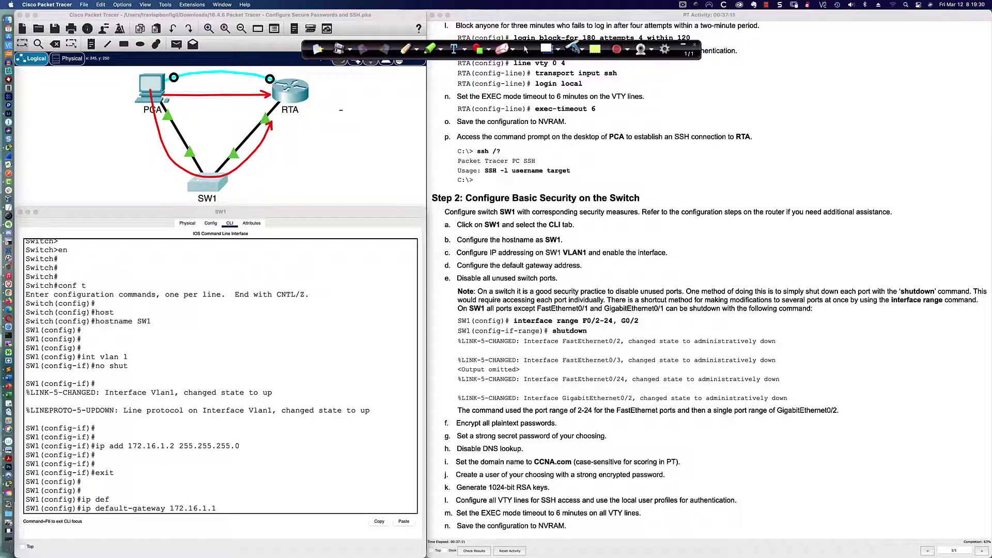
pyautogui.click(572, 49)
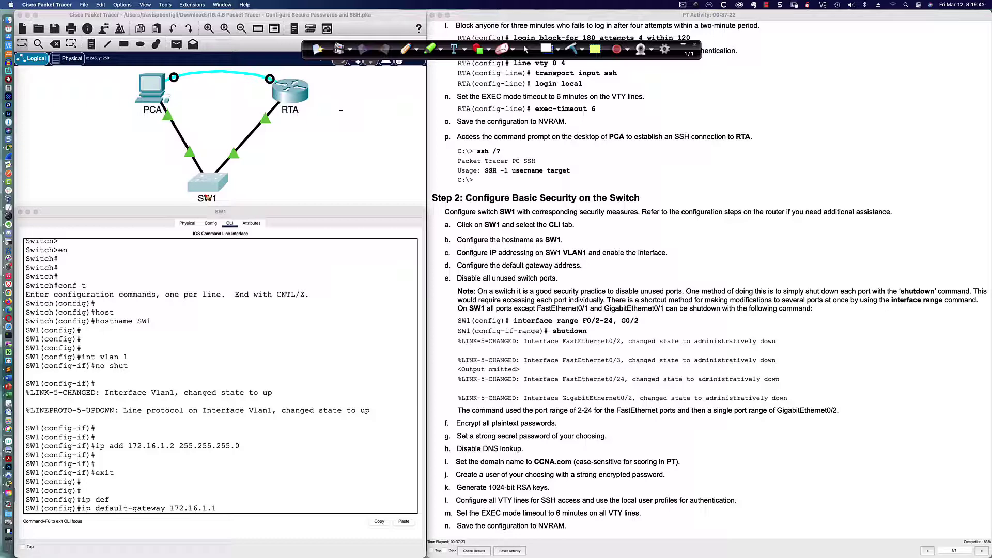
pyautogui.moveTo(193, 203); pyautogui.dragTo(221, 204)
pyautogui.click(530, 50)
pyautogui.click(546, 49)
pyautogui.click(239, 507)
pyautogui.click(369, 308)
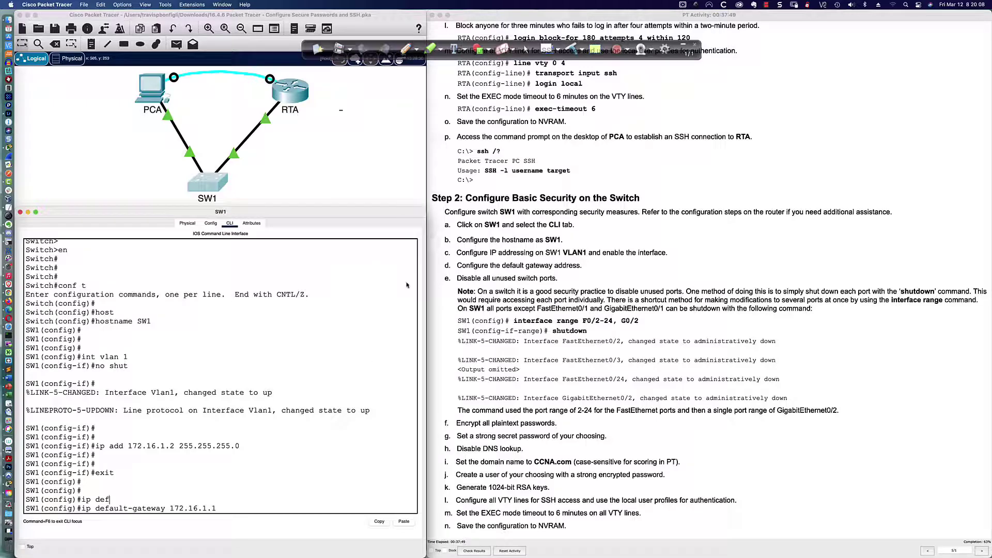
pyautogui.click(525, 50)
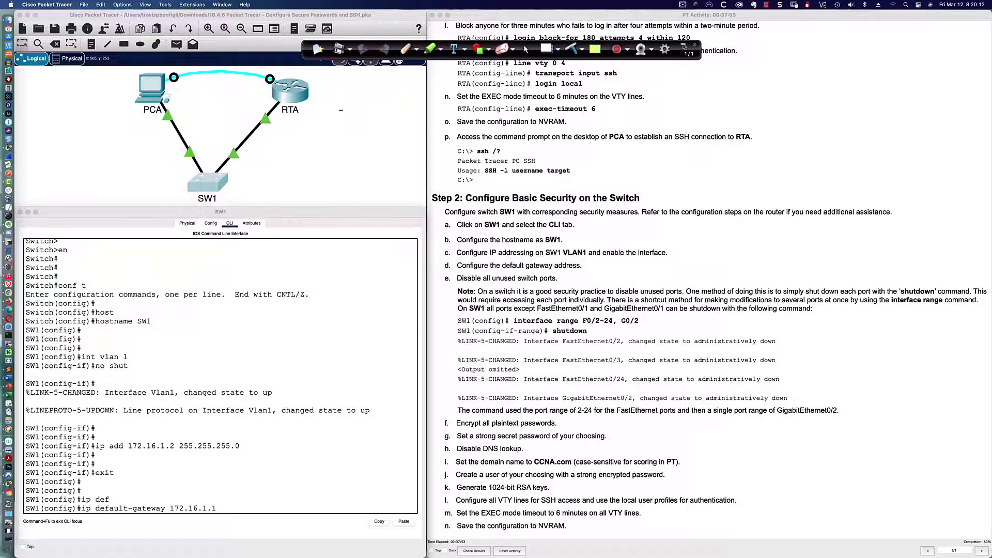
pyautogui.click(683, 44)
pyautogui.click(235, 508)
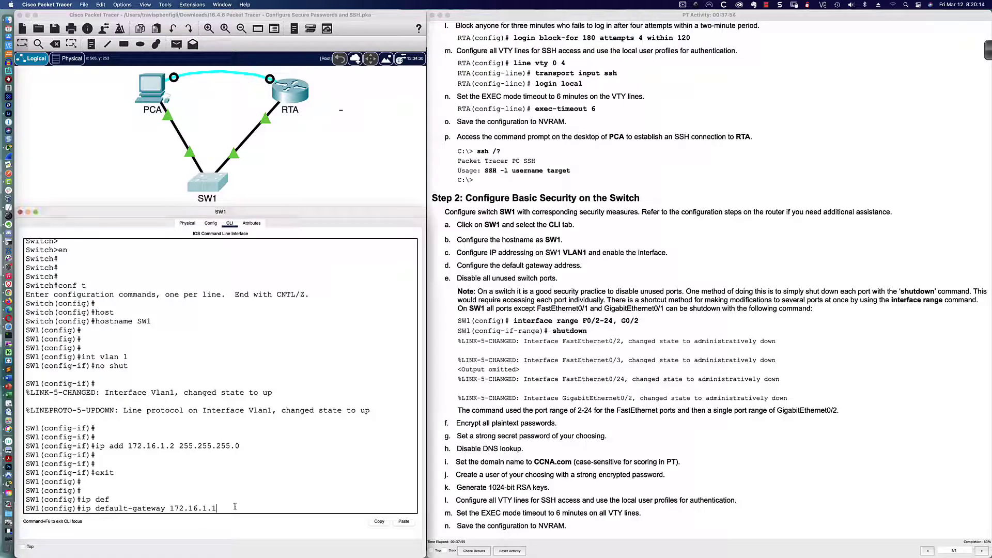
# Apply default gateway 172.16.1.1 on SW1 and list interfaces with do sh ip int bri
pyautogui.press('Return')
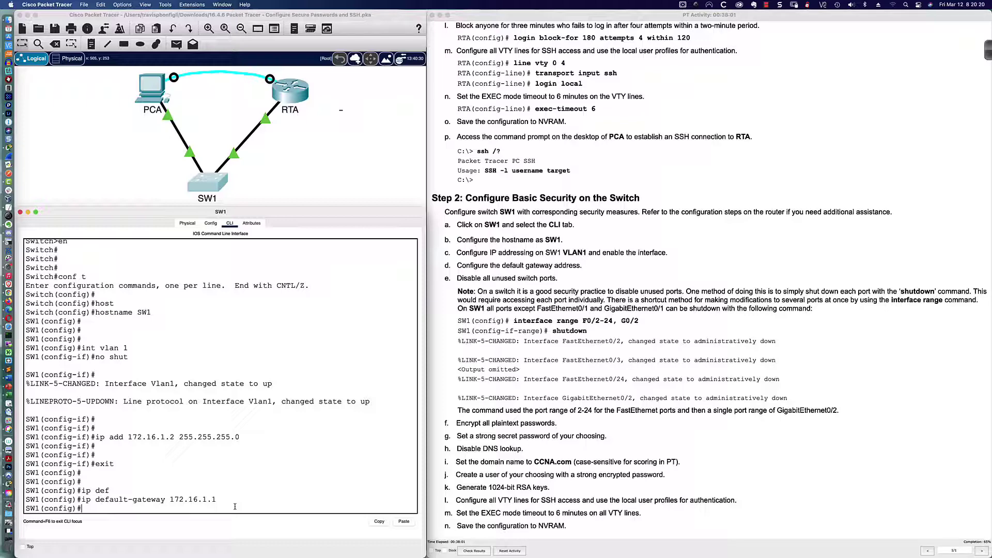
pyautogui.press('Return')
pyautogui.press('Return')
pyautogui.press('Return')
pyautogui.press('Return')
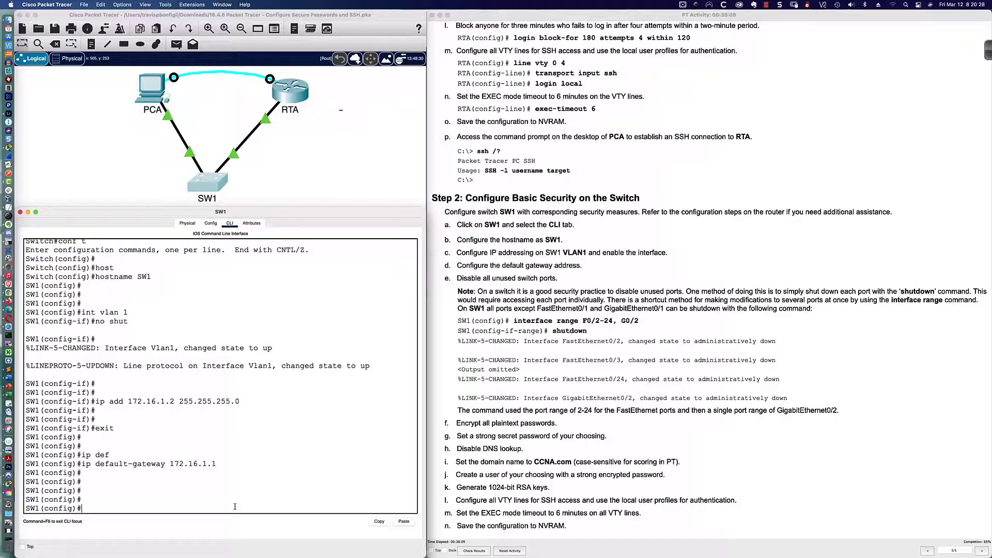
pyautogui.write('do sh ip int bri')
pyautogui.press('Return')
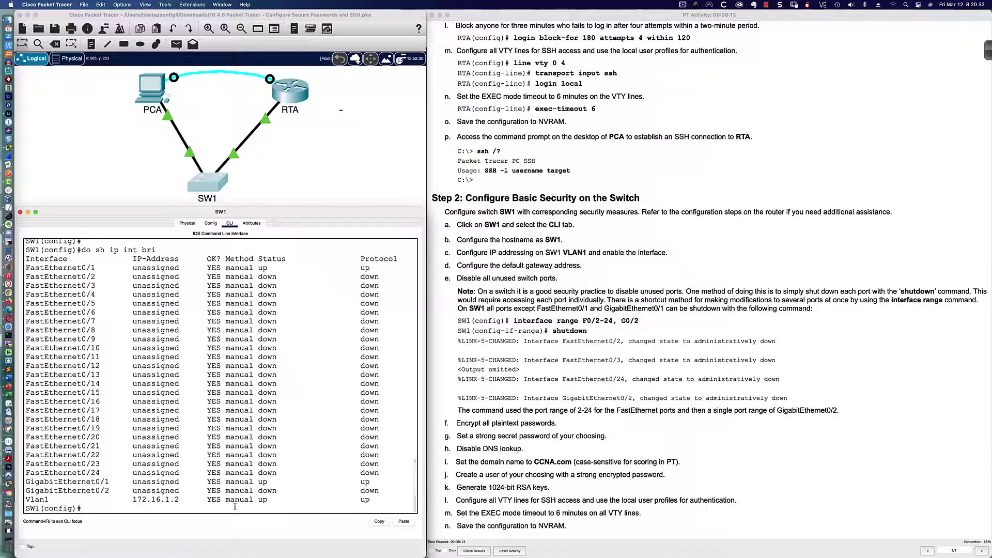
# Highlight that FastEthernet0/1 and GigabitEthernet0/1 are up, then consult the activity instructions
pyautogui.moveTo(253, 267); pyautogui.dragTo(375, 268)
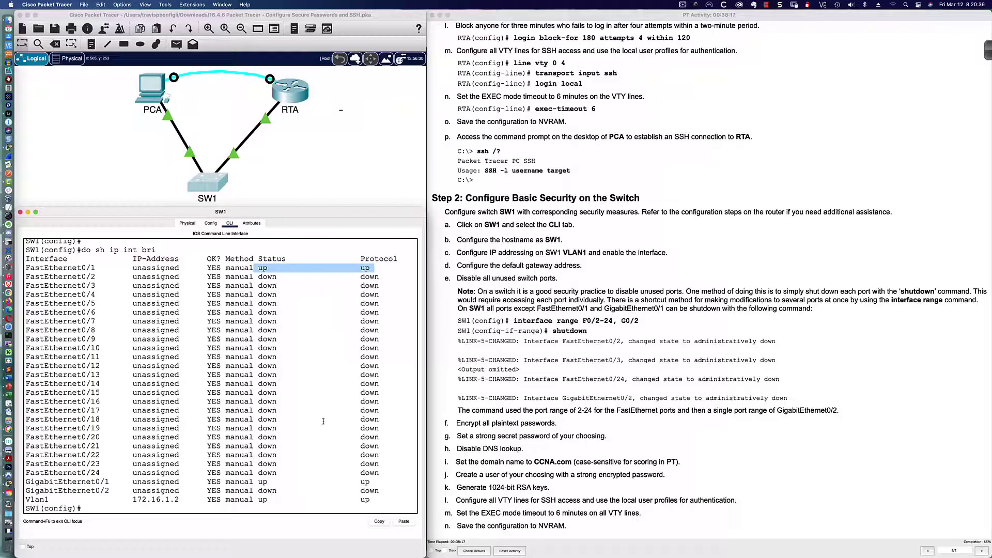
pyautogui.moveTo(240, 481); pyautogui.dragTo(373, 482)
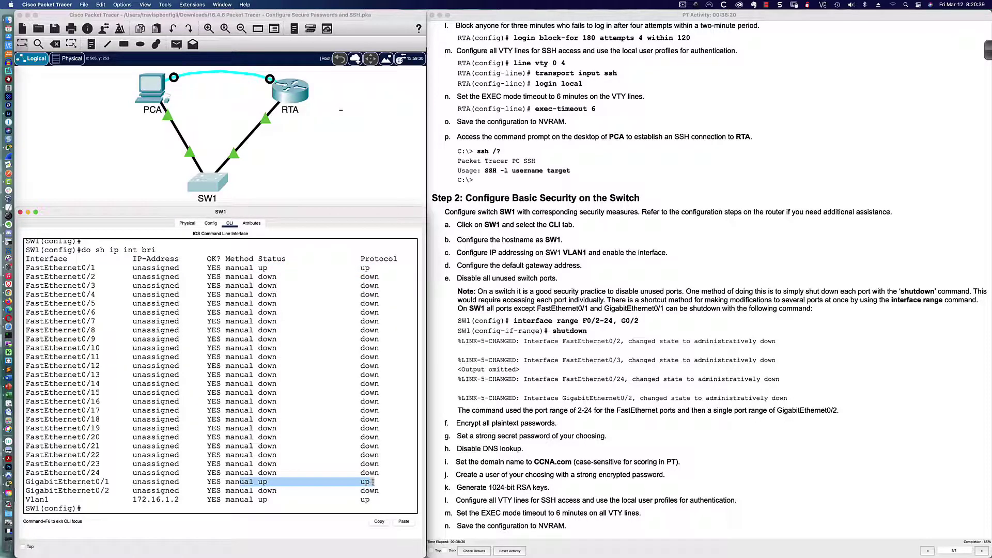
pyautogui.click(283, 512)
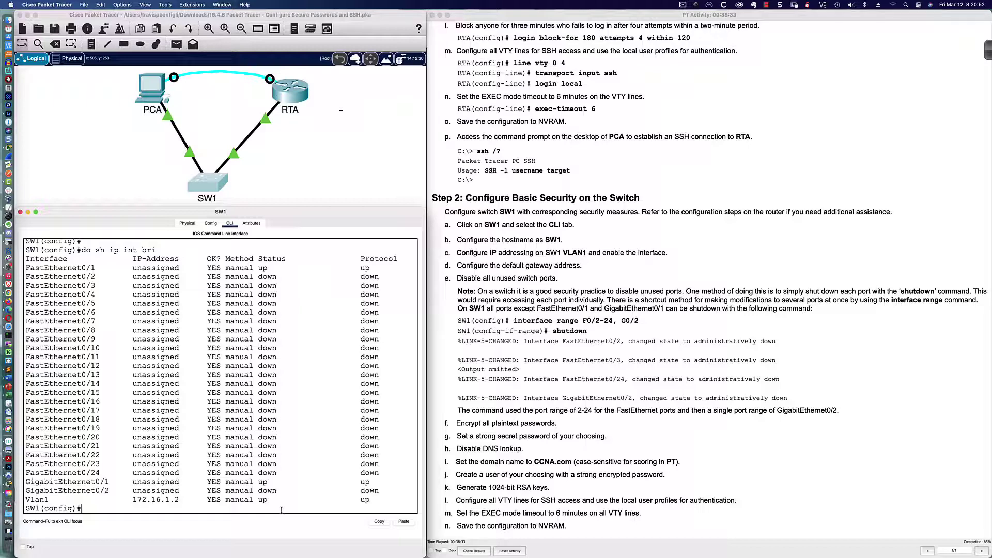
pyautogui.click(512, 321)
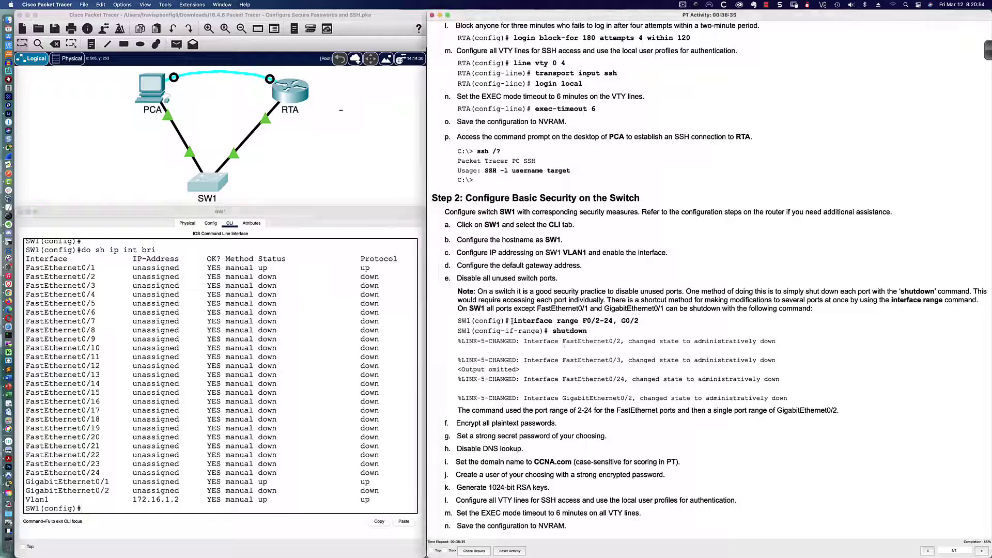
# Select the unused ports with interface range fa0/2-24,gi0/2
pyautogui.moveTo(512, 321); pyautogui.dragTo(614, 331)
pyautogui.click(259, 508)
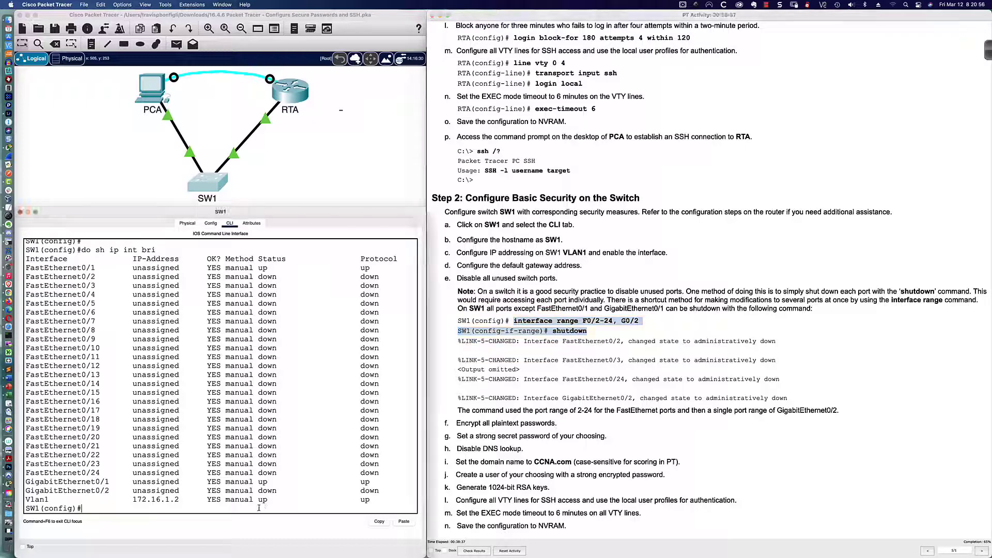
pyautogui.write('int')
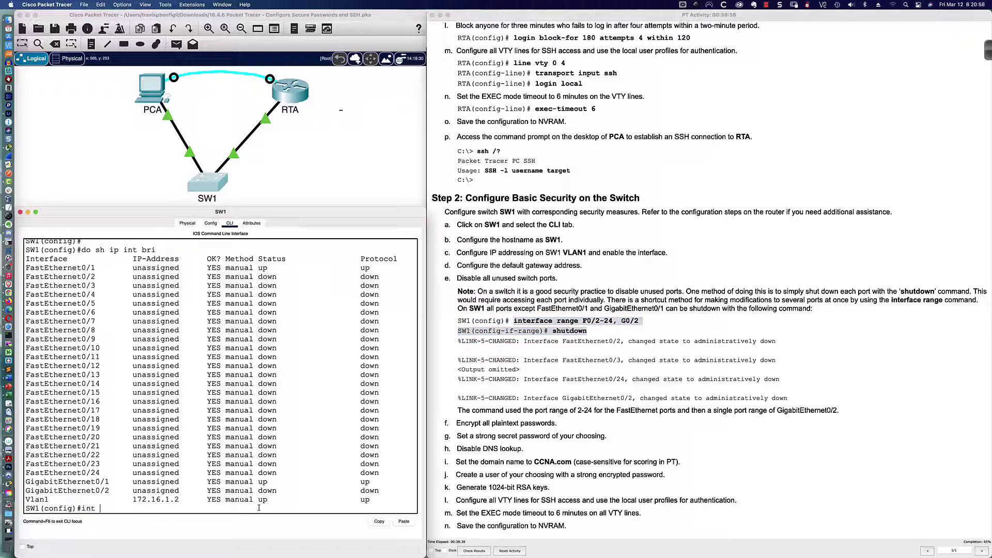
pyautogui.write(' ra')
pyautogui.press('Tab')
pyautogui.write('fa')
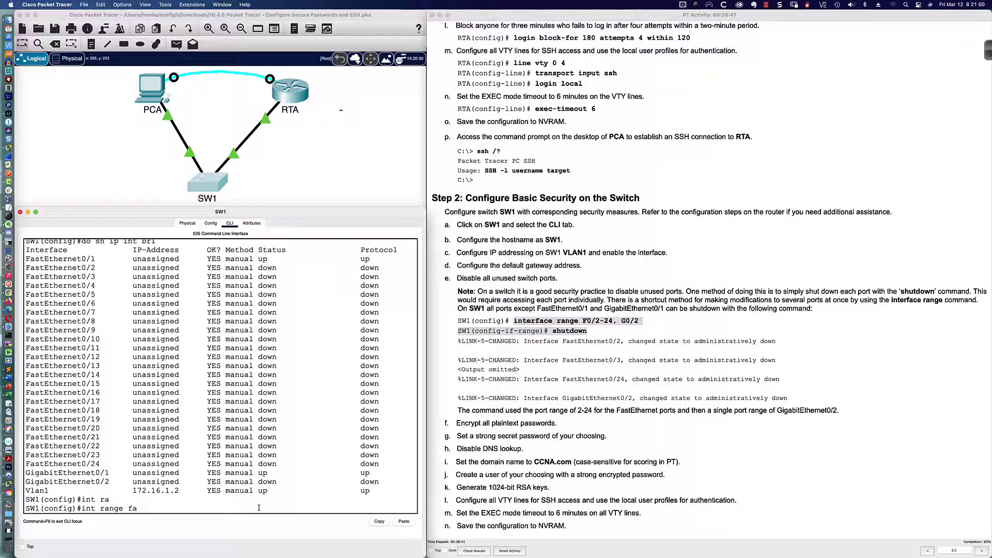
pyautogui.write('0/2-24,gi0/2')
pyautogui.press('Return')
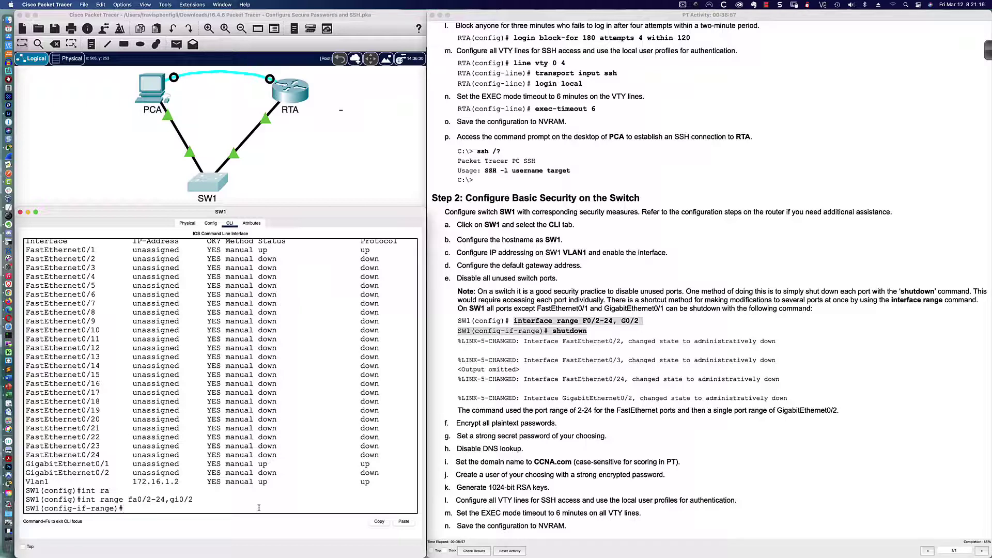
# Shut down all ports in the range and exit back to global configuration
pyautogui.write('shut')
pyautogui.press('Return')
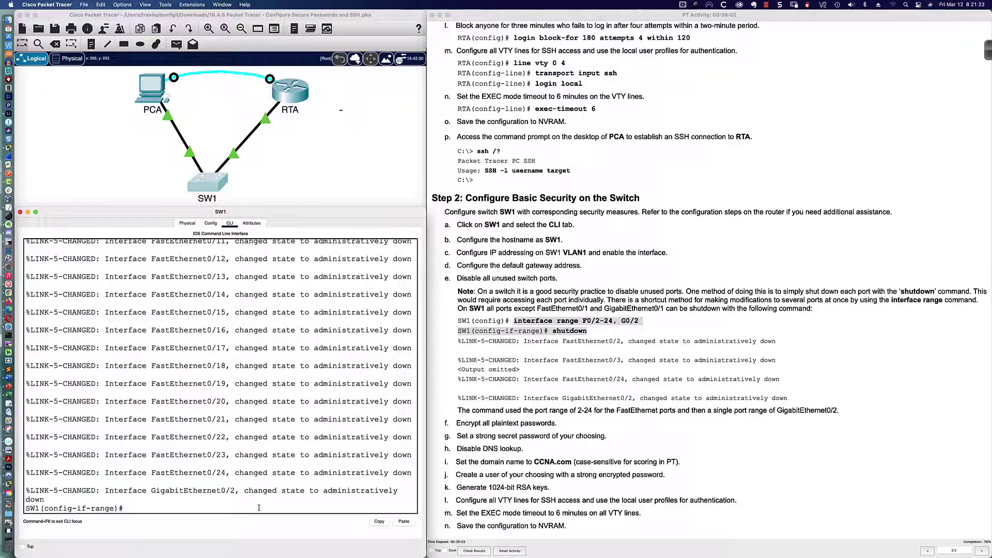
pyautogui.press('Return')
pyautogui.press('Return')
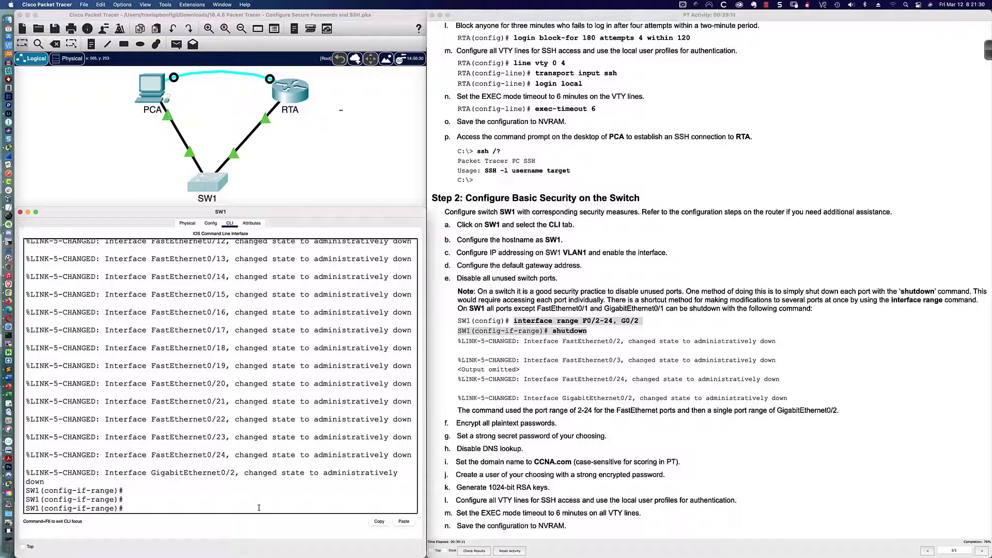
pyautogui.press('Return')
pyautogui.press('Return')
pyautogui.press('Return')
pyautogui.write('exit')
pyautogui.press('Return')
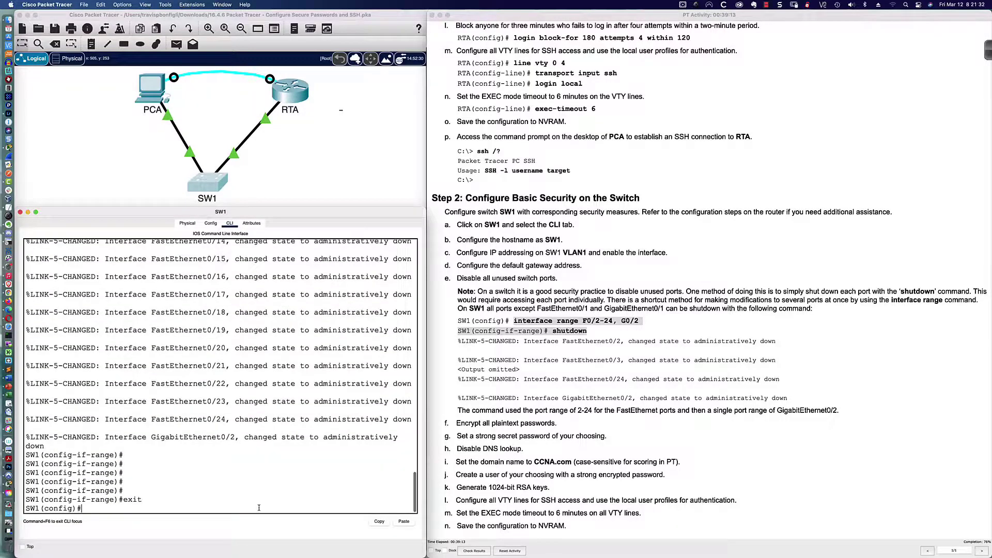
# Turn on service password-encryption on SW1
pyautogui.press('Return')
pyautogui.press('Return')
pyautogui.press('Return')
pyautogui.press('Return')
pyautogui.write('ser')
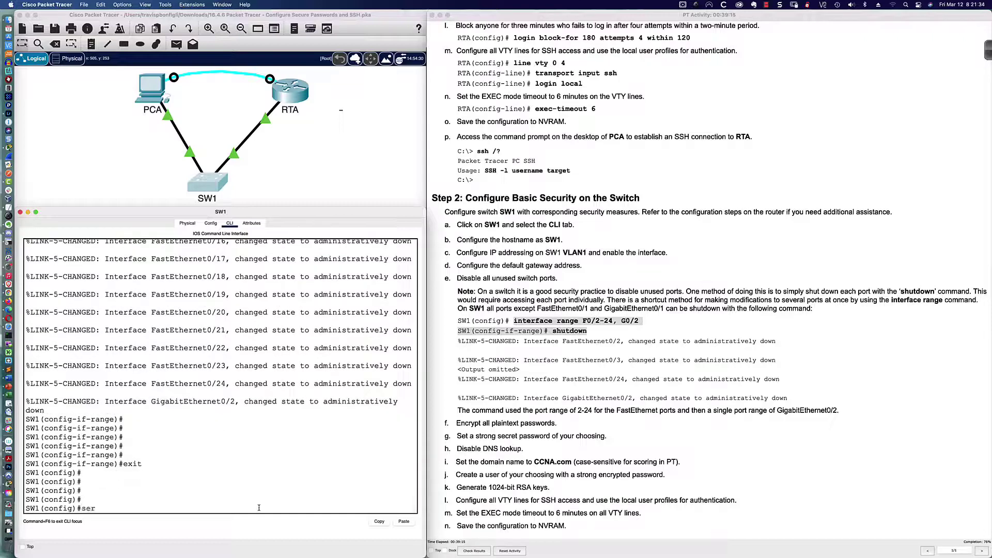
pyautogui.press('Tab')
pyautogui.write('pas')
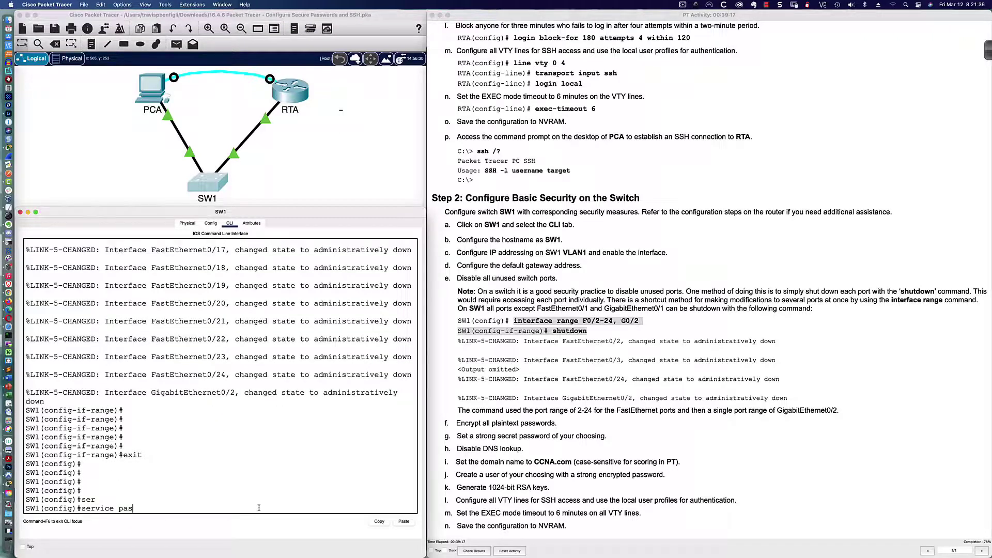
pyautogui.press('Tab')
pyautogui.press('Return')
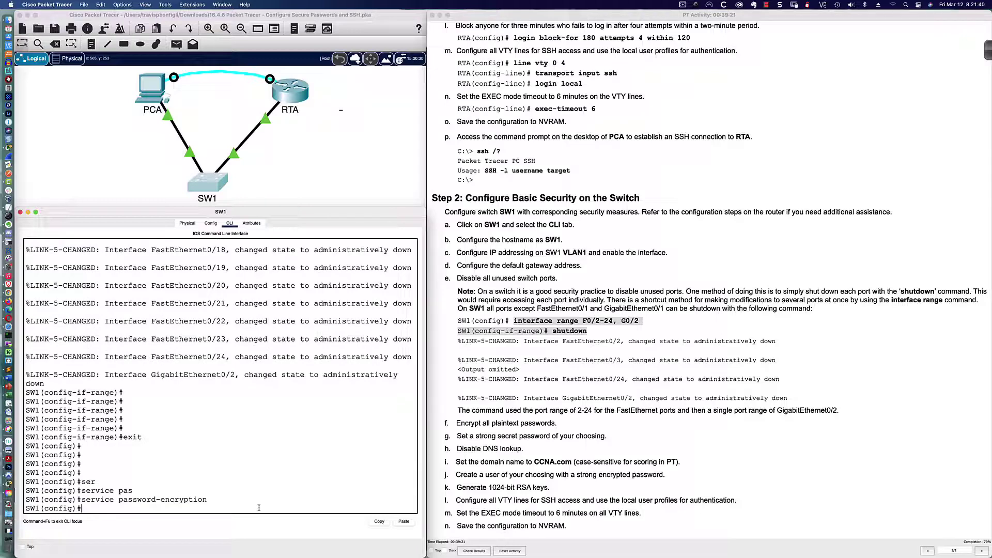
pyautogui.write('security ?')
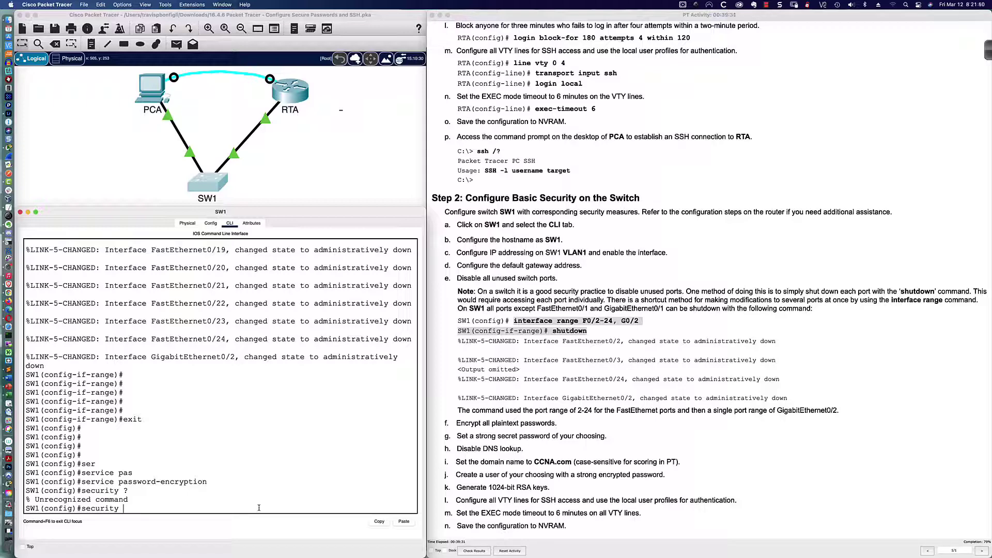
pyautogui.press('BackSpace')
pyautogui.press('BackSpace')
pyautogui.press('BackSpace')
pyautogui.press('BackSpace')
pyautogui.press('BackSpace')
pyautogui.press('BackSpace')
pyautogui.press('BackSpace')
pyautogui.press('BackSpace')
pyautogui.press('BackSpace')
pyautogui.press('Return')
pyautogui.press('Return')
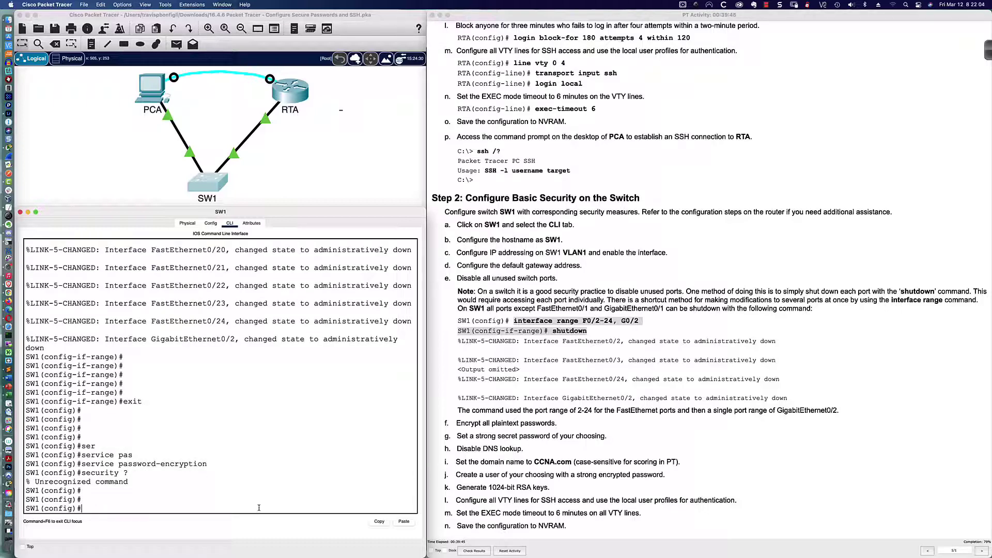
# Set SW1's enable secret to a strong password
pyautogui.write('enable sec')
pyautogui.press('Tab')
pyautogui.write('abc')
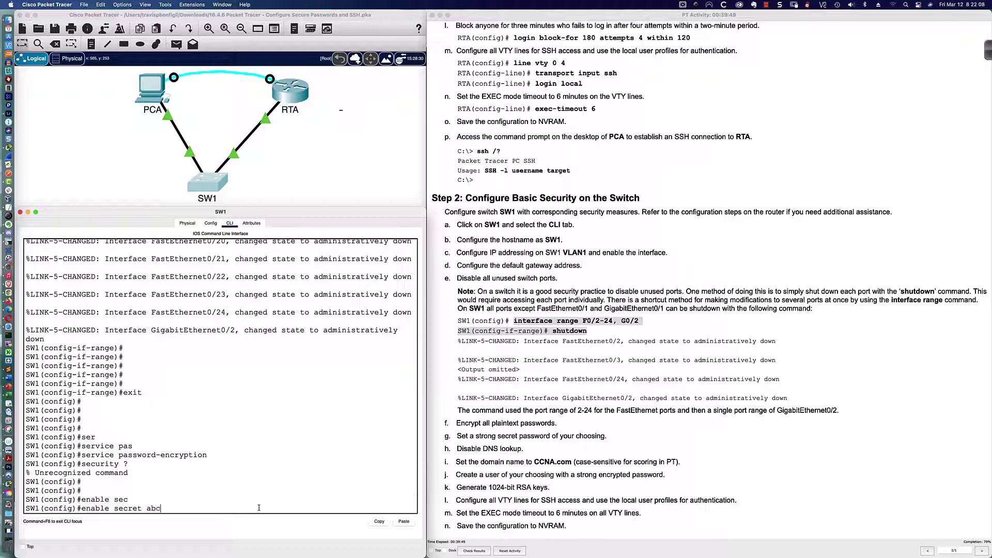
pyautogui.write('de12345')
pyautogui.press('Return')
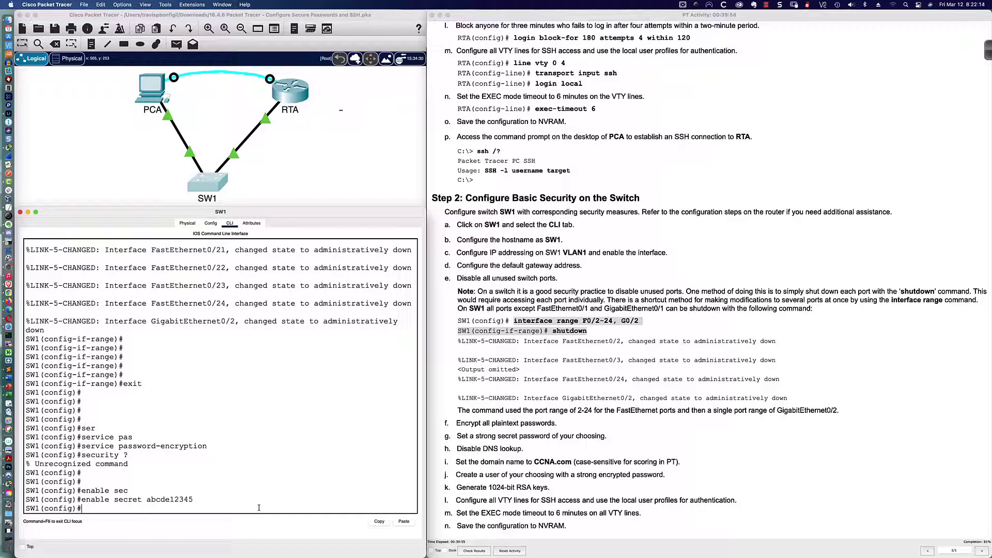
pyautogui.press('Return')
pyautogui.press('Return')
pyautogui.press('Return')
# Disable DNS lookup and set the domain name to CCNA.com
pyautogui.write('no ')
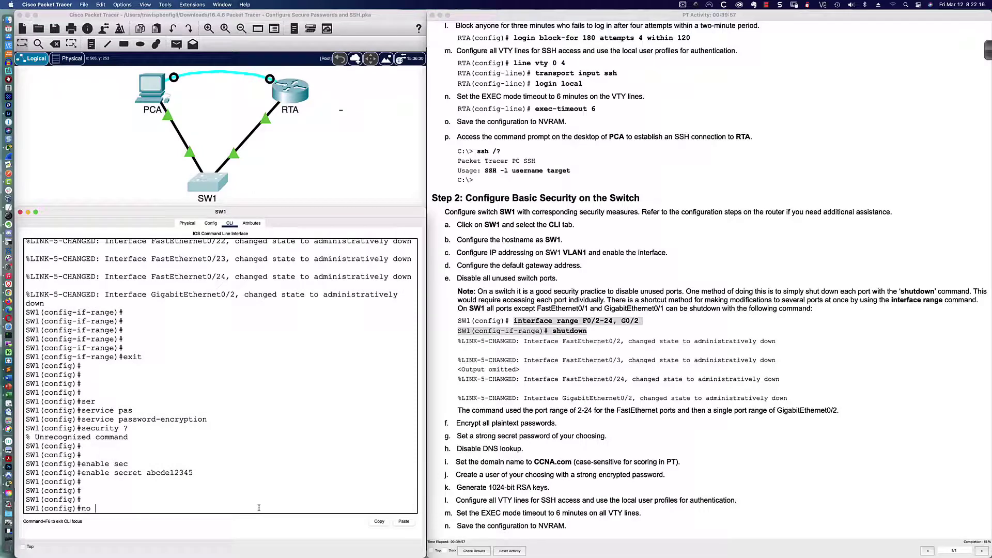
pyautogui.write('ip domain-lookup')
pyautogui.press('Return')
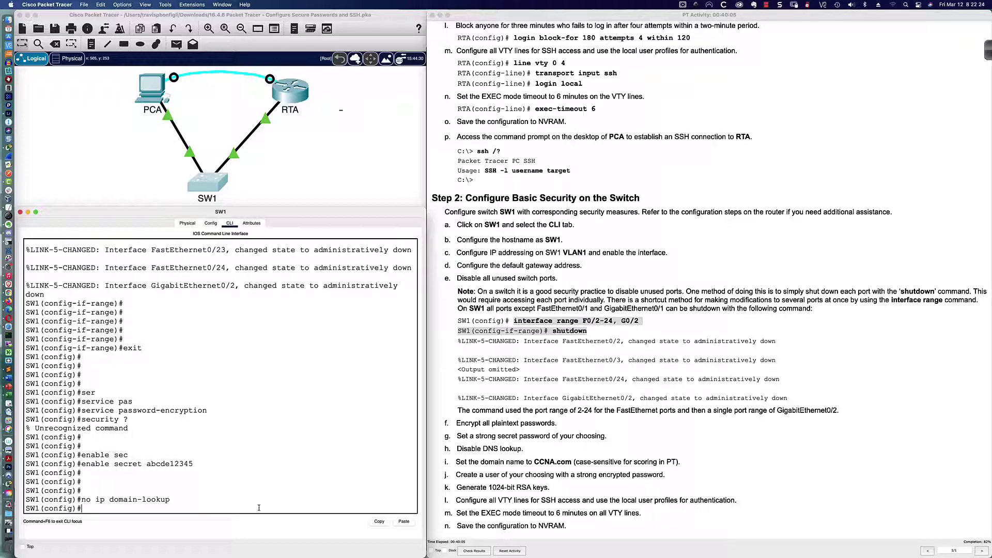
pyautogui.press('Return')
pyautogui.press('Return')
pyautogui.write('ip')
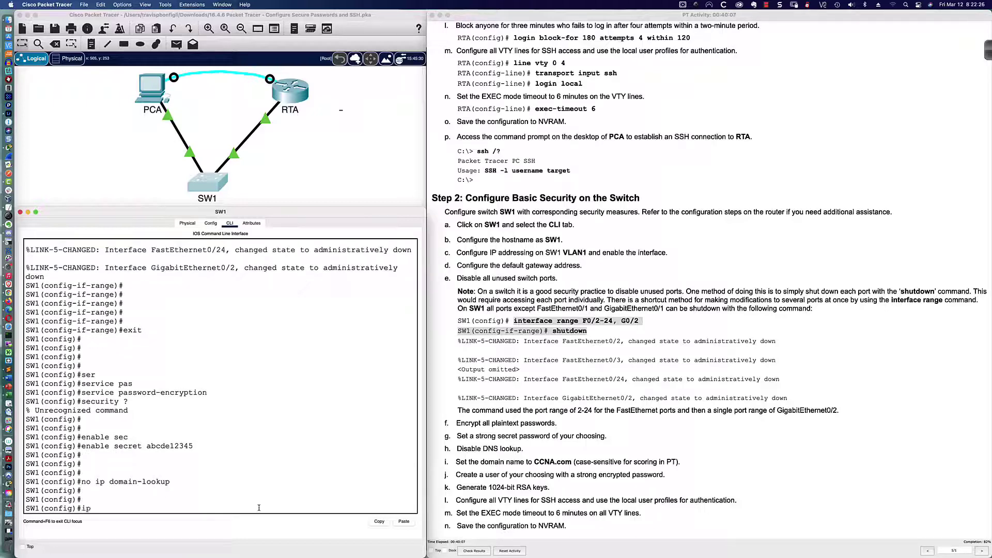
pyautogui.write(' domain-name CCNA.com')
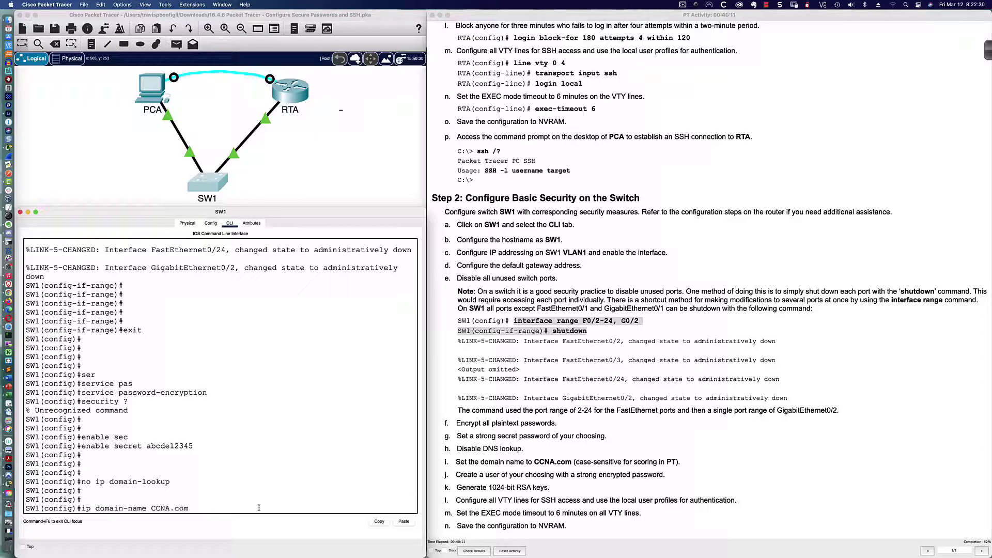
pyautogui.press('Return')
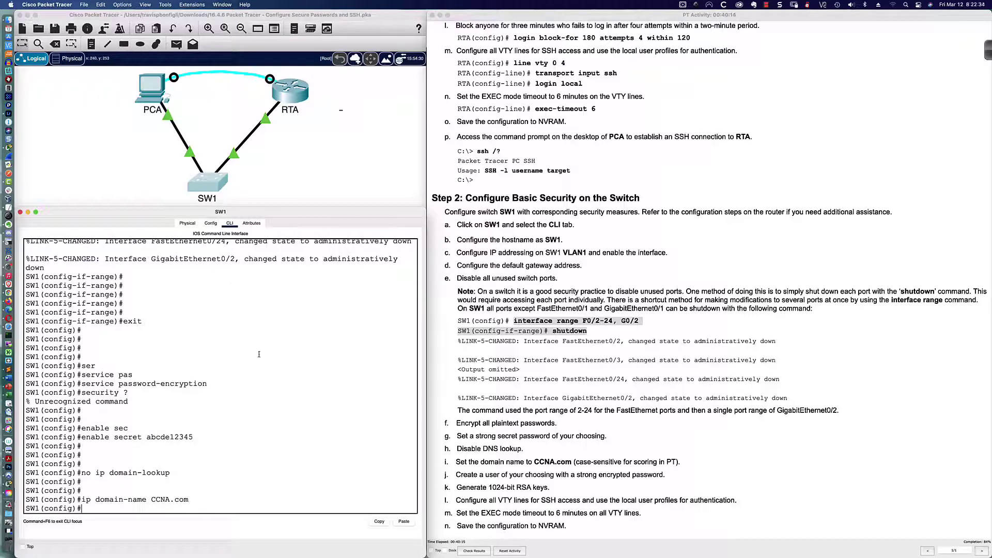
# From PCA's command prompt, SSH into RTA at 172.16.1.1 with the local user's password
pyautogui.click(168, 101)
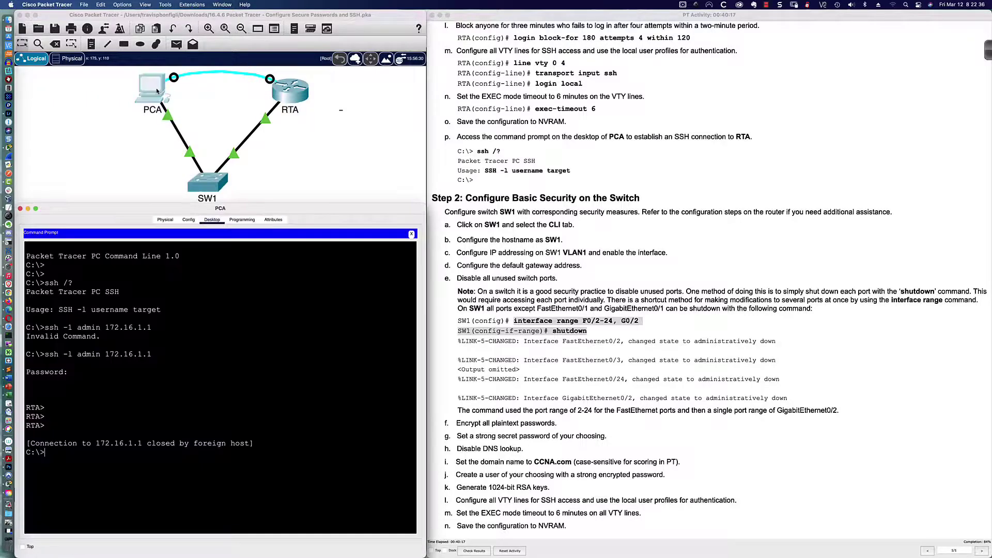
pyautogui.click(280, 357)
pyautogui.press('Return')
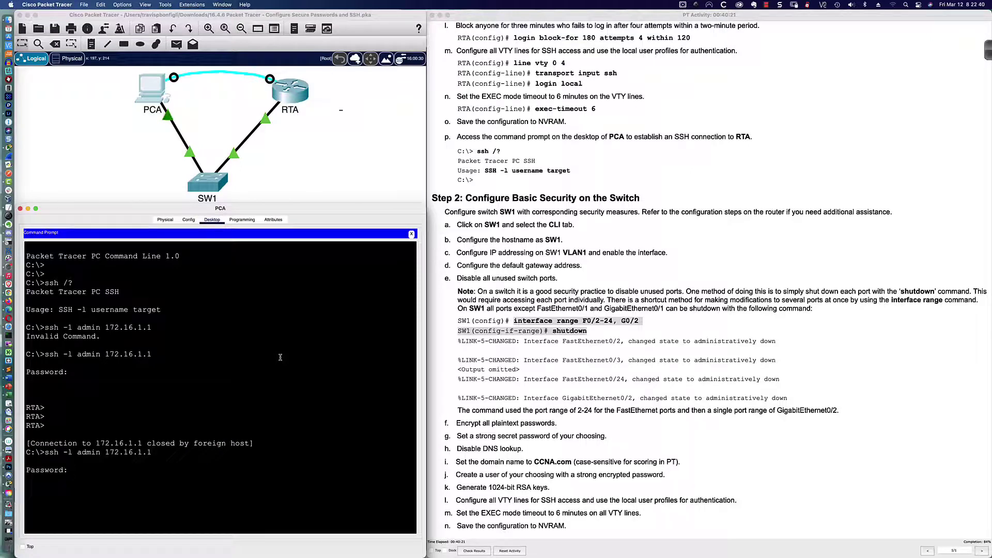
pyautogui.press('Return')
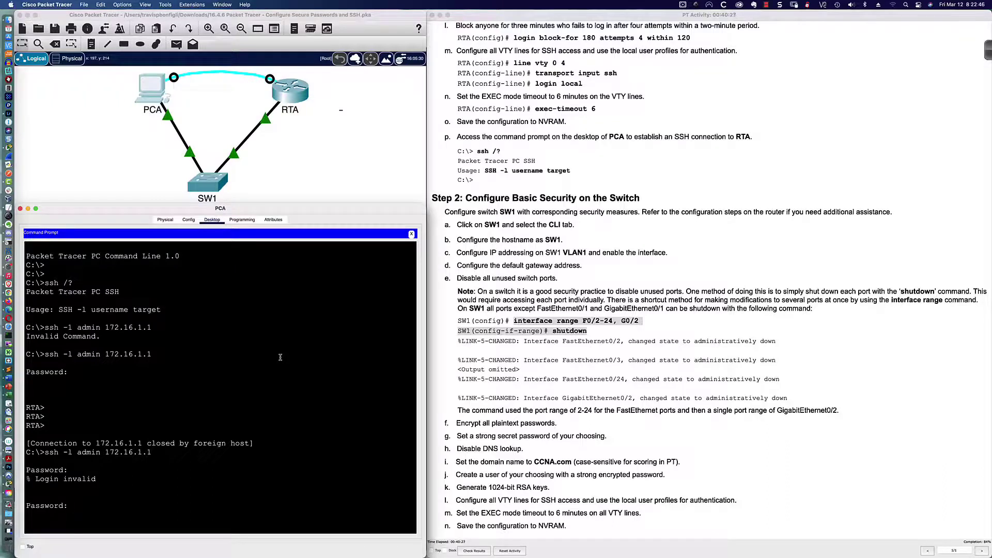
pyautogui.press('Return')
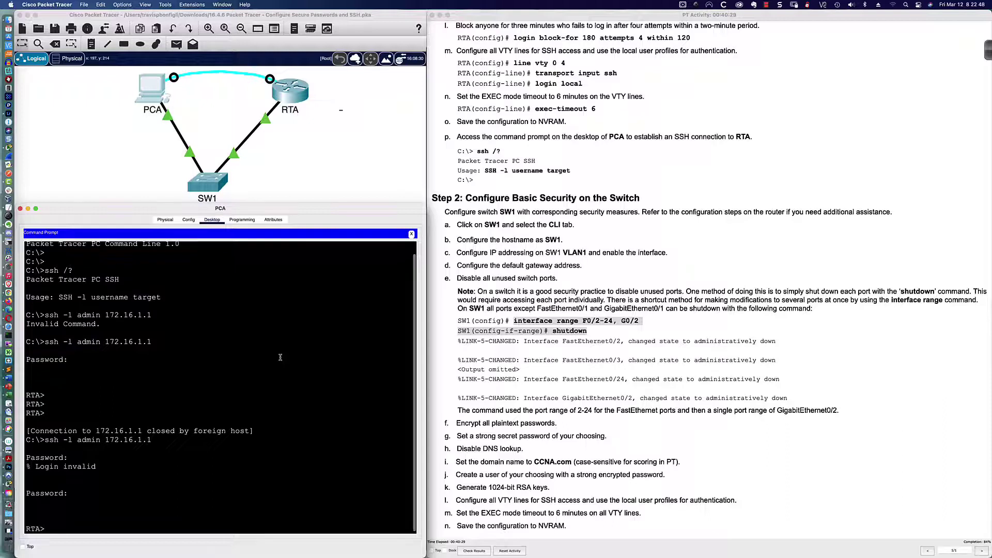
pyautogui.press('Return')
pyautogui.press('Return')
# Enter privileged mode on RTA and page through its running configuration with sh run
pyautogui.write('en')
pyautogui.press('Return')
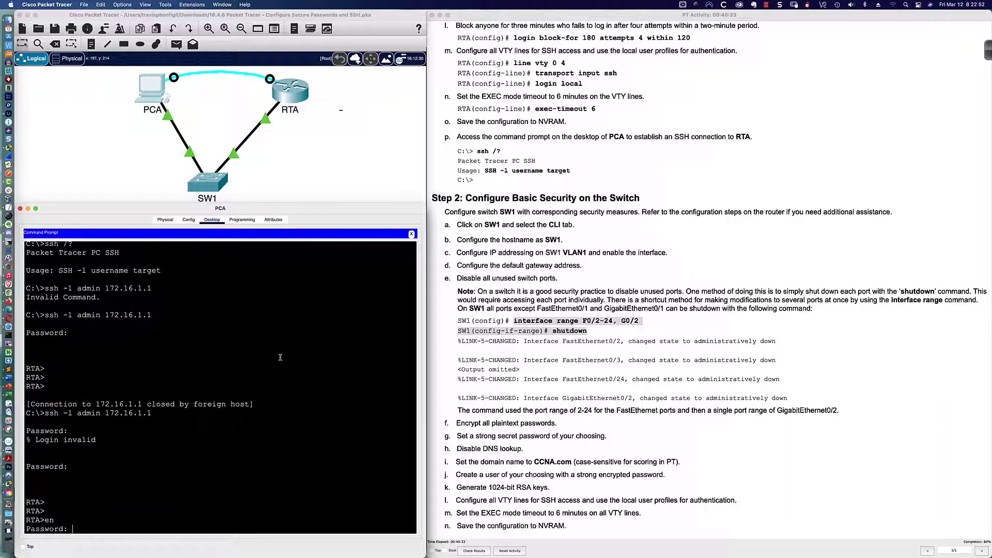
pyautogui.press('Return')
pyautogui.press('Return')
pyautogui.press('Return')
pyautogui.write('sh run')
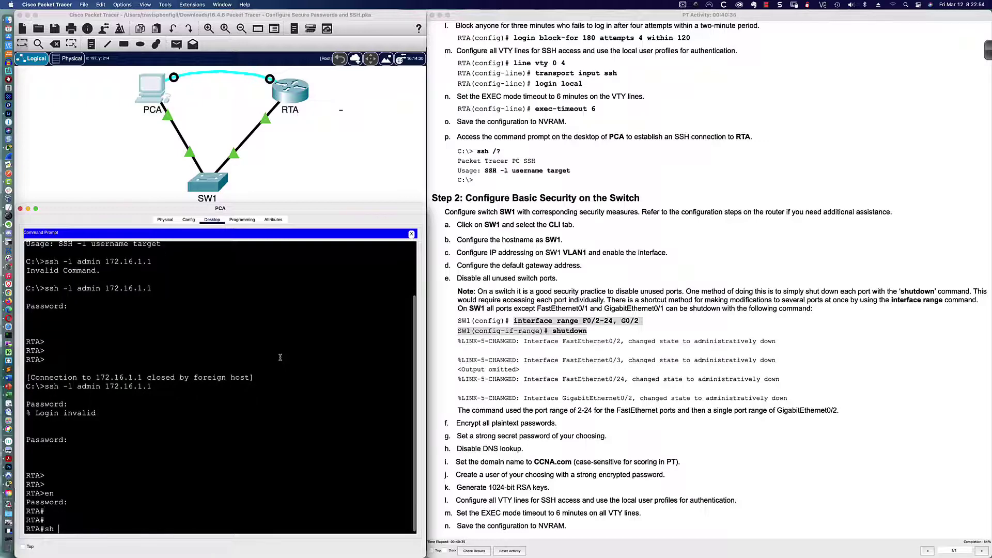
pyautogui.press('Return')
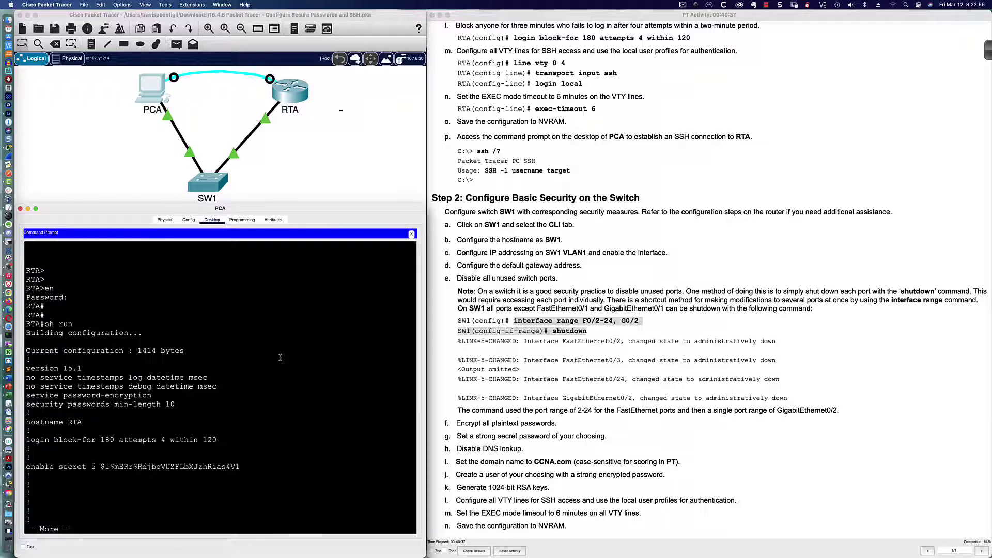
pyautogui.press('space')
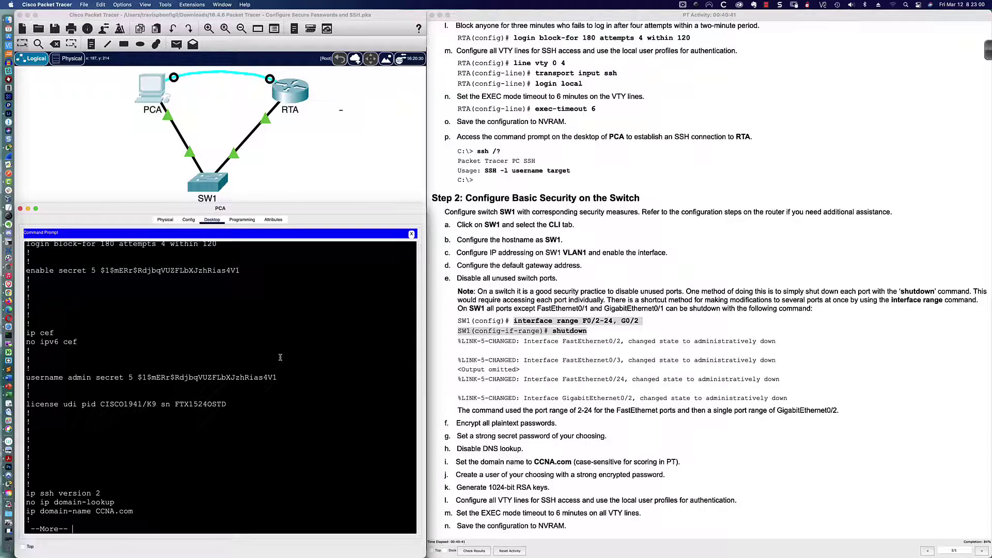
pyautogui.press('space')
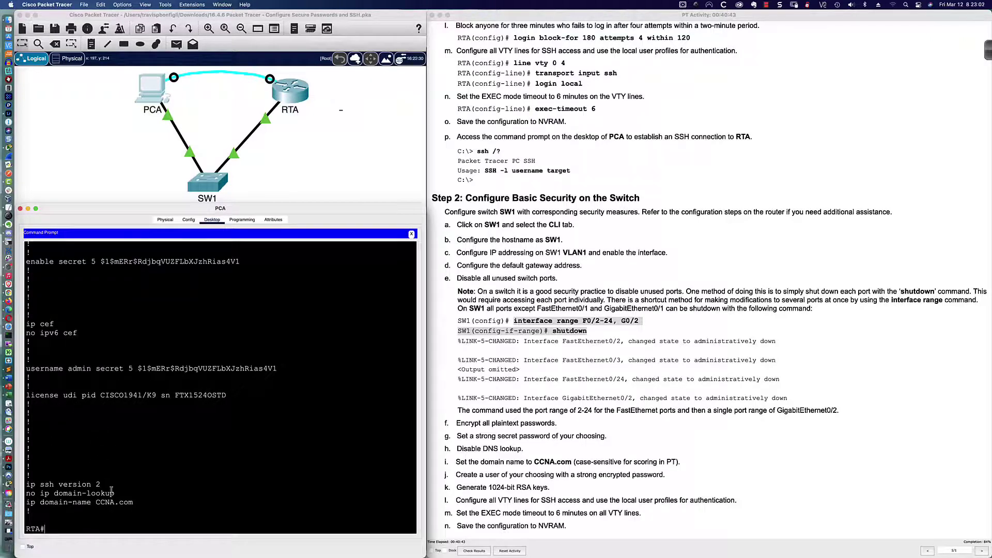
# Create a local user on SW1 with an encrypted secret password
pyautogui.click(208, 179)
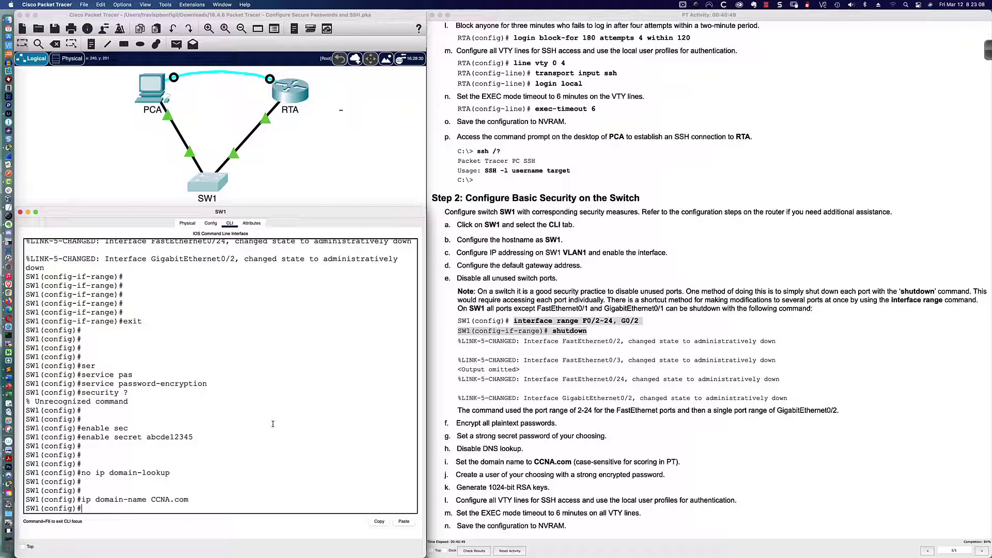
pyautogui.press('Return')
pyautogui.press('Return')
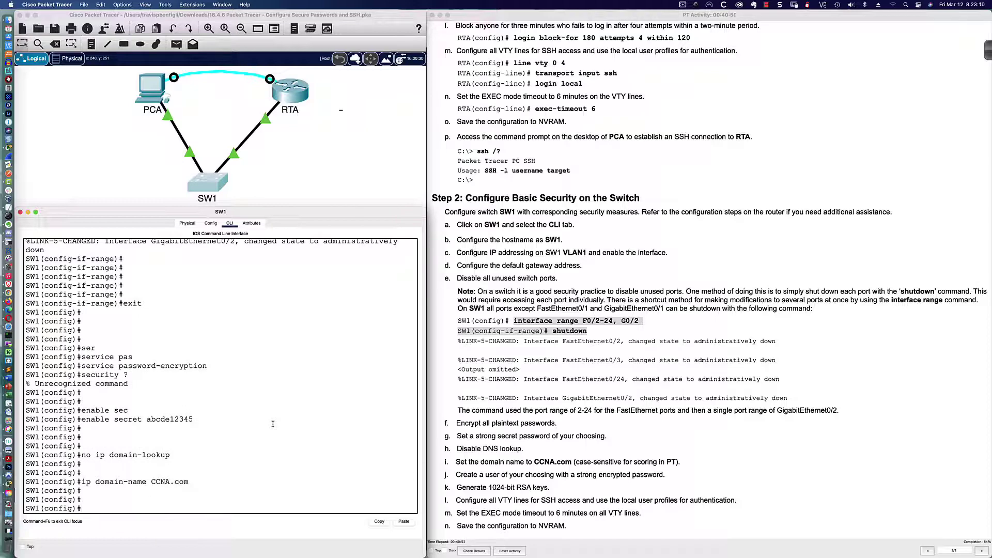
pyautogui.write('username admin')
pyautogui.write('sec')
pyautogui.press('Tab')
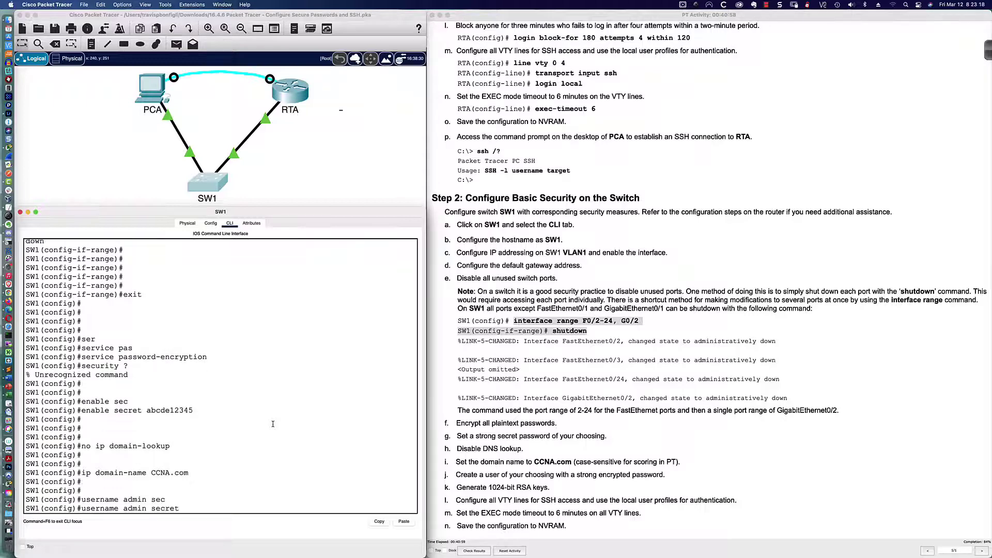
pyautogui.write('abcde12345')
pyautogui.press('Return')
pyautogui.press('Return')
pyautogui.press('Return')
pyautogui.press('Return')
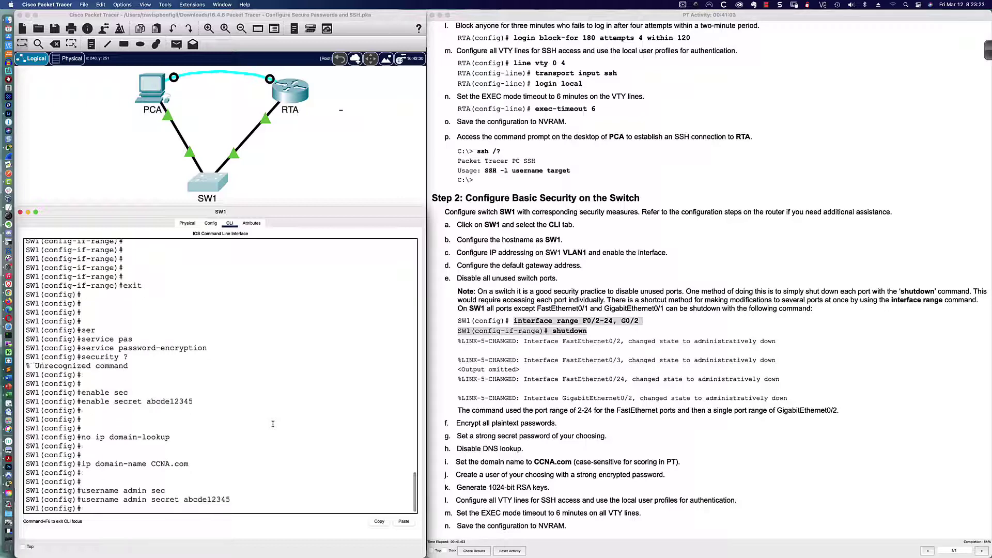
# Generate RSA keys on SW1 with a 1024-bit modulus
pyautogui.write('cryp')
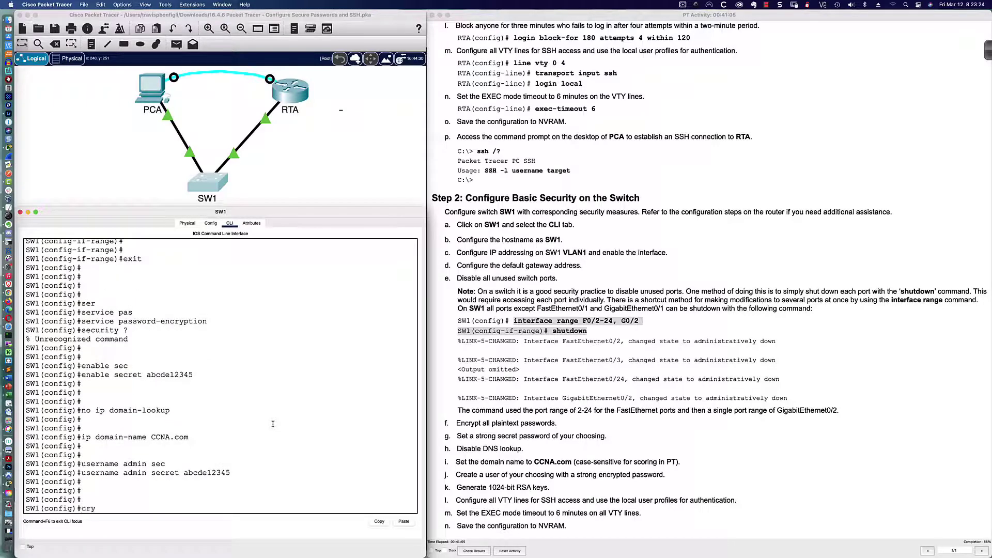
pyautogui.press('Tab')
pyautogui.write('key gener')
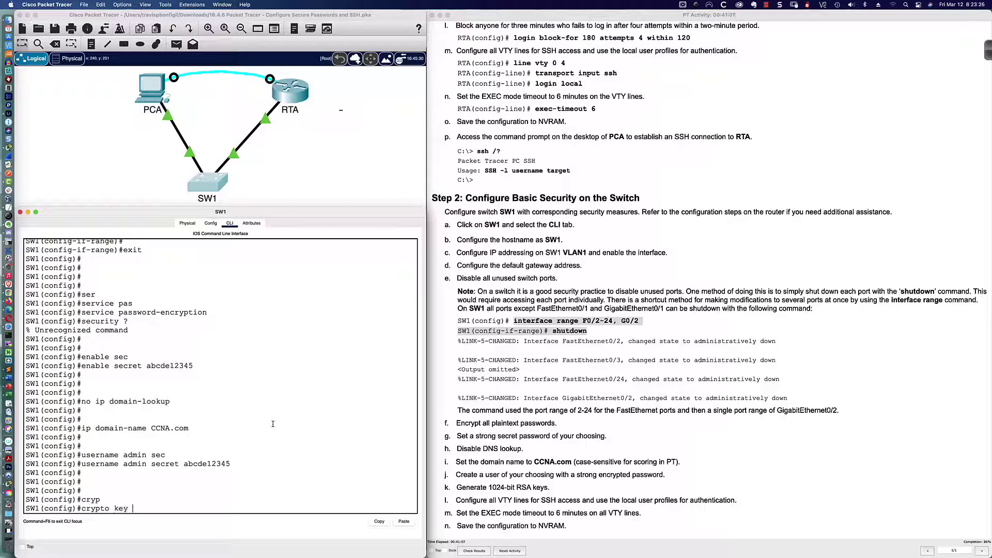
pyautogui.press('Tab')
pyautogui.write('rsa')
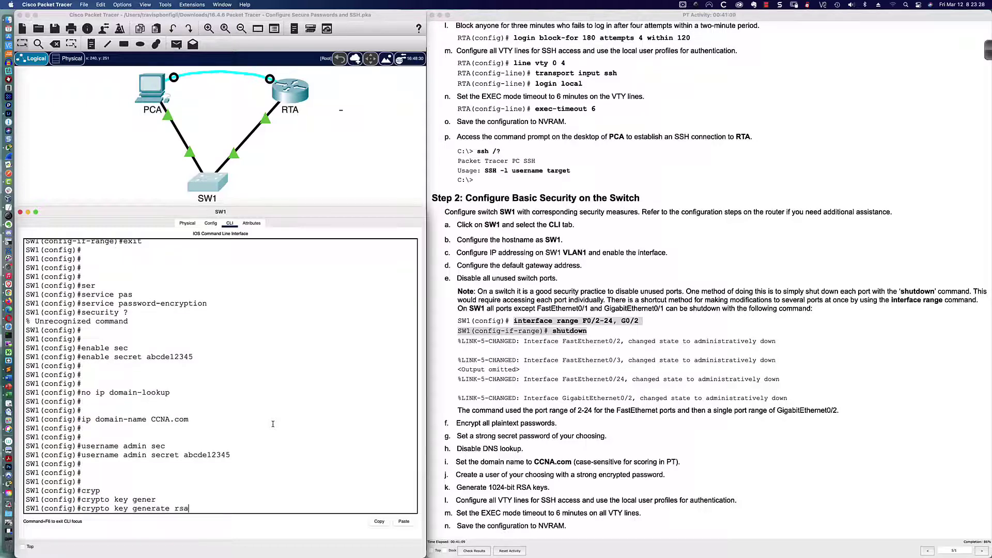
pyautogui.press('Return')
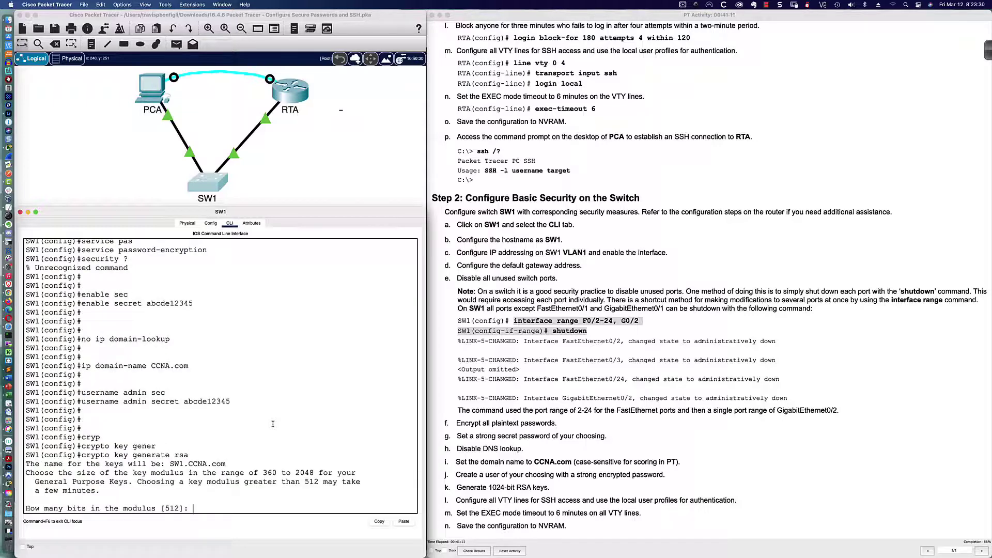
pyautogui.write('1024')
pyautogui.press('Return')
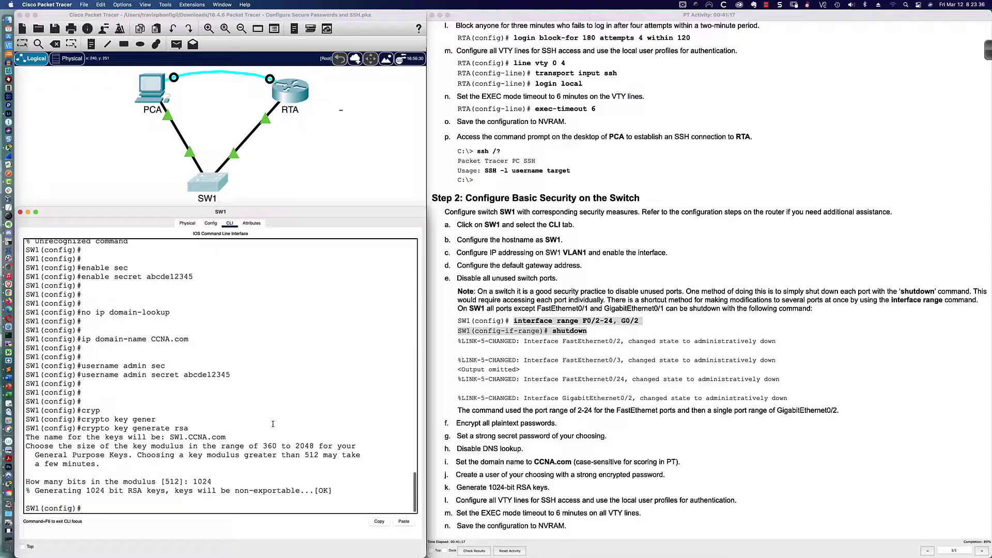
pyautogui.press('Return')
pyautogui.press('Return')
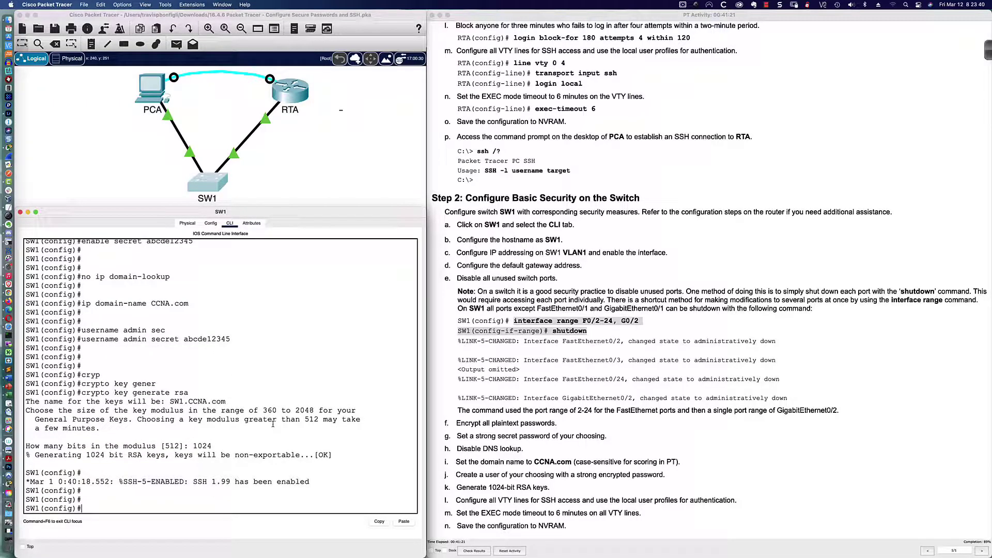
# Set SW1 to use SSH version 2
pyautogui.write('ip ssh ver')
pyautogui.press('Tab')
pyautogui.write('2')
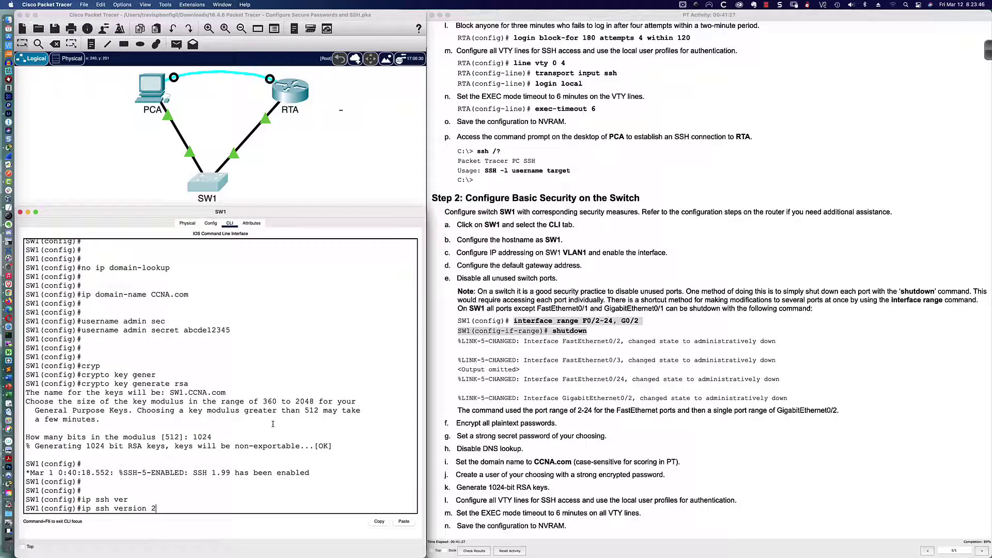
pyautogui.press('Return')
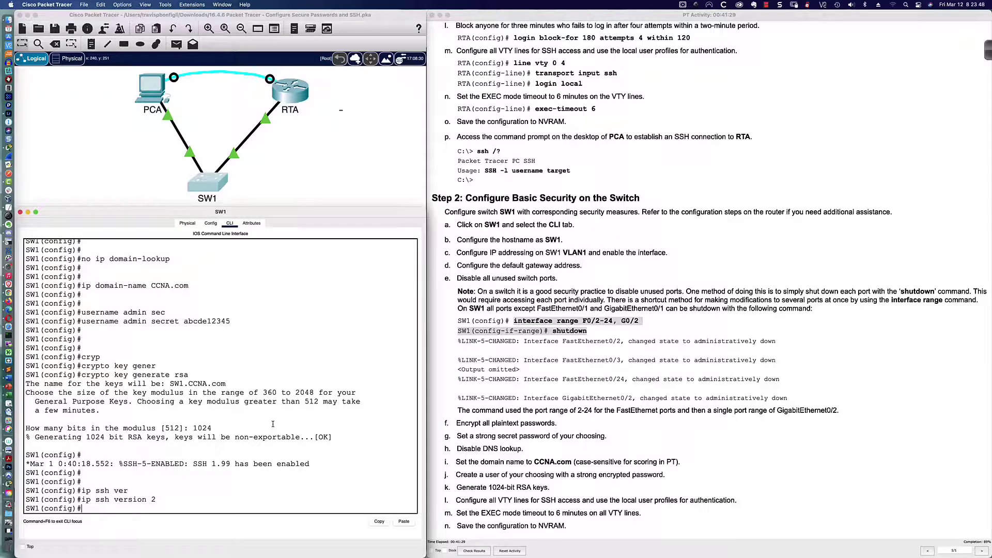
pyautogui.press('Return')
pyautogui.press('Return')
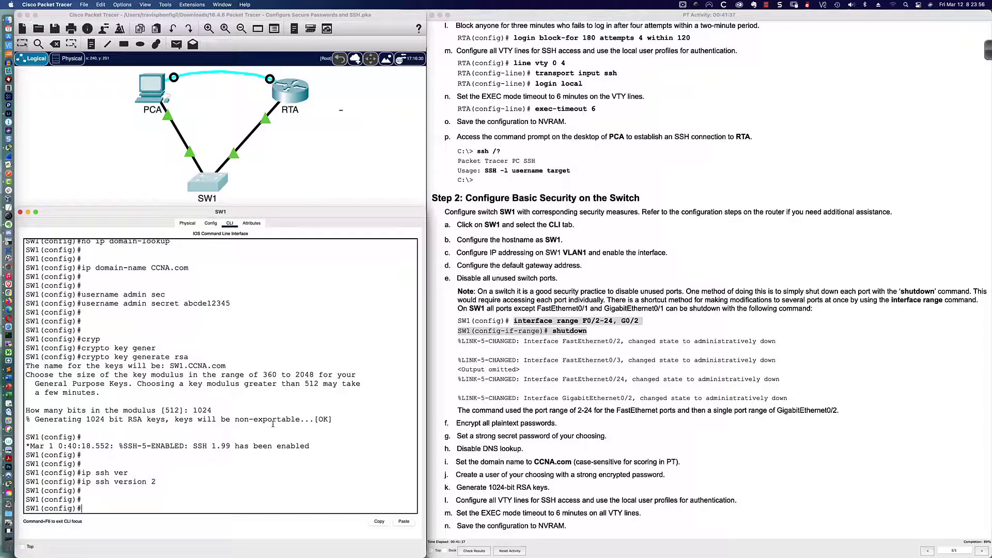
# Check the current VTY configuration, then make lines vty 0 15 use login local
pyautogui.write('do sh run | sec line vty')
pyautogui.press('Return')
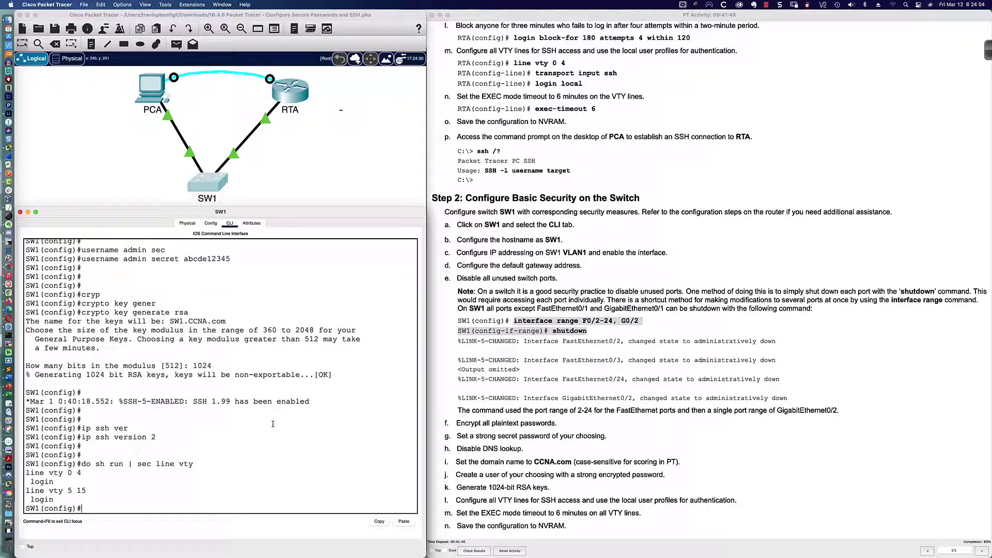
pyautogui.write('line vty 0 15')
pyautogui.press('Return')
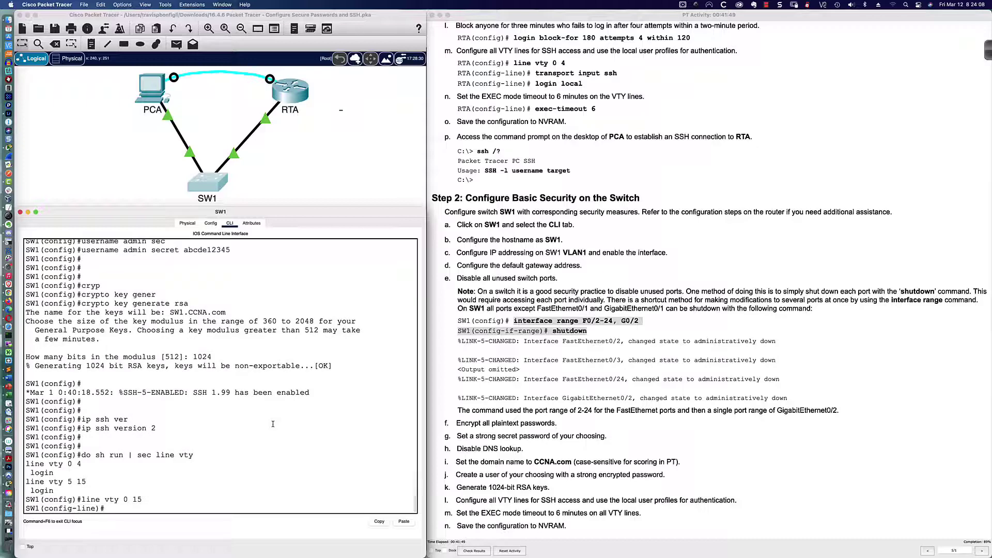
pyautogui.write('login local')
pyautogui.press('Return')
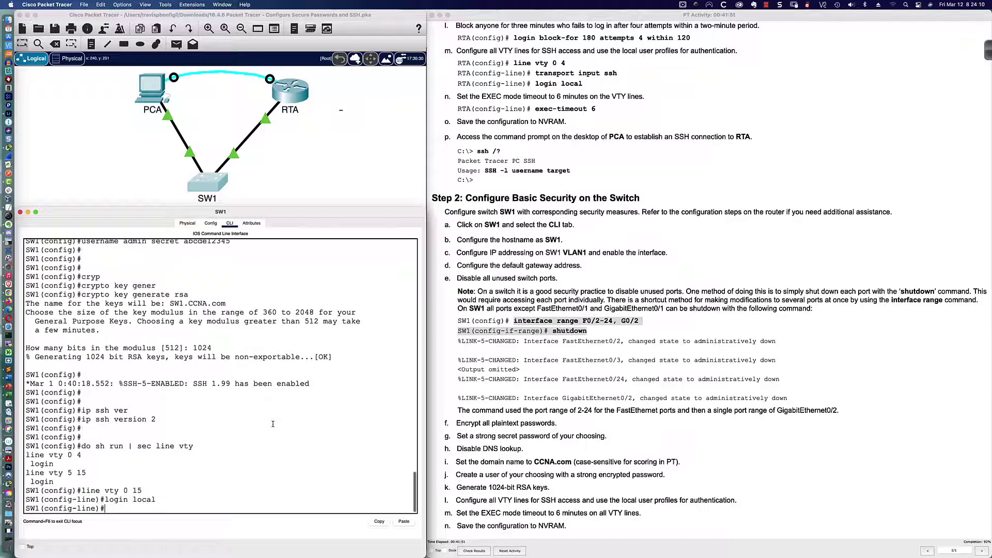
# Restrict the VTY lines to SSH-only input with a 6-minute exec-timeout
pyautogui.write('transport input ssh')
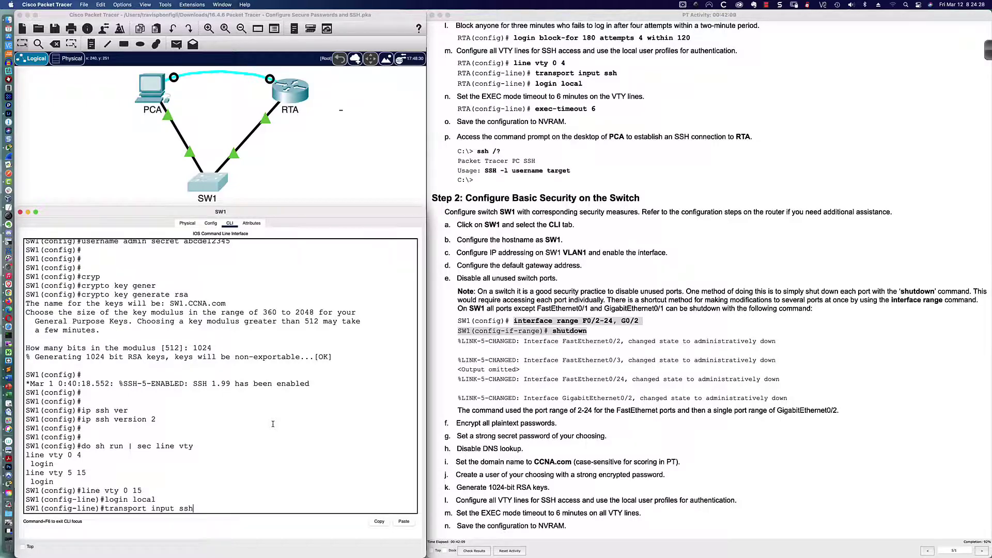
pyautogui.press('Return')
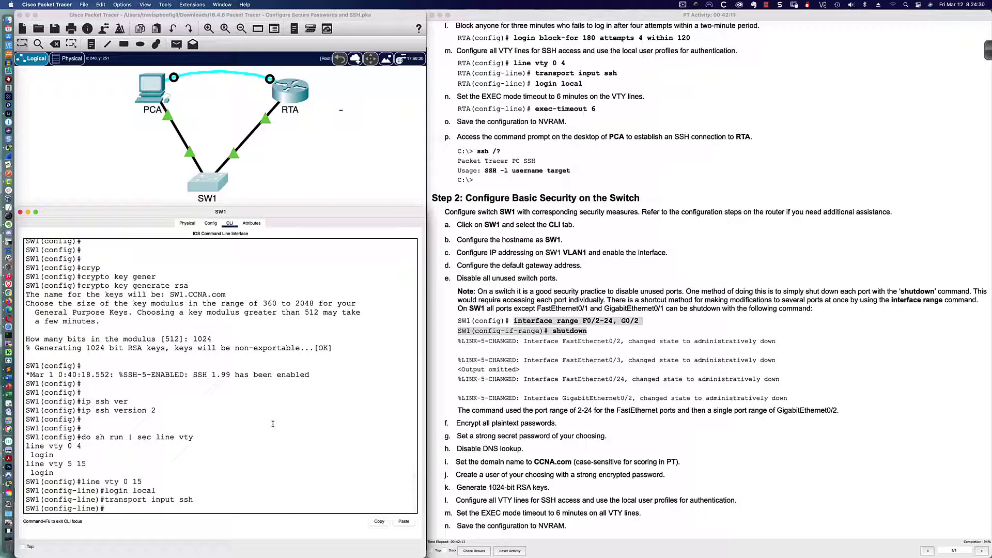
pyautogui.press('Return')
pyautogui.press('Return')
pyautogui.write('e')
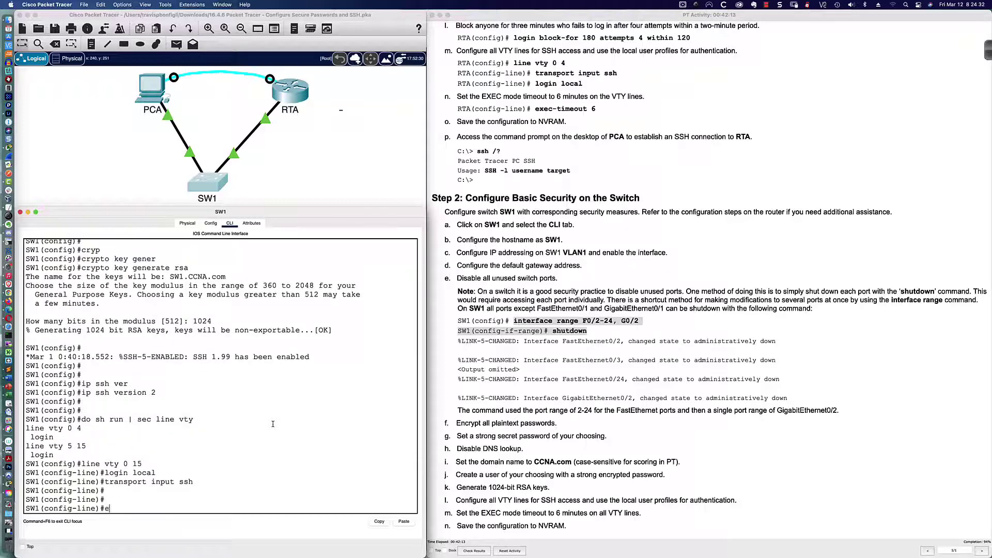
pyautogui.write('xec')
pyautogui.press('Tab')
pyautogui.write('-')
pyautogui.press('Tab')
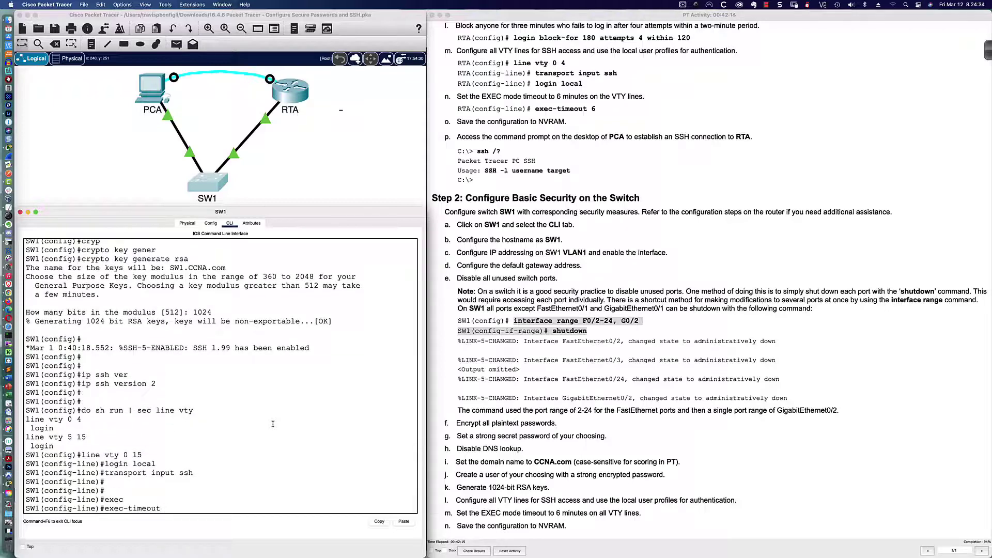
pyautogui.write('6')
pyautogui.press('Return')
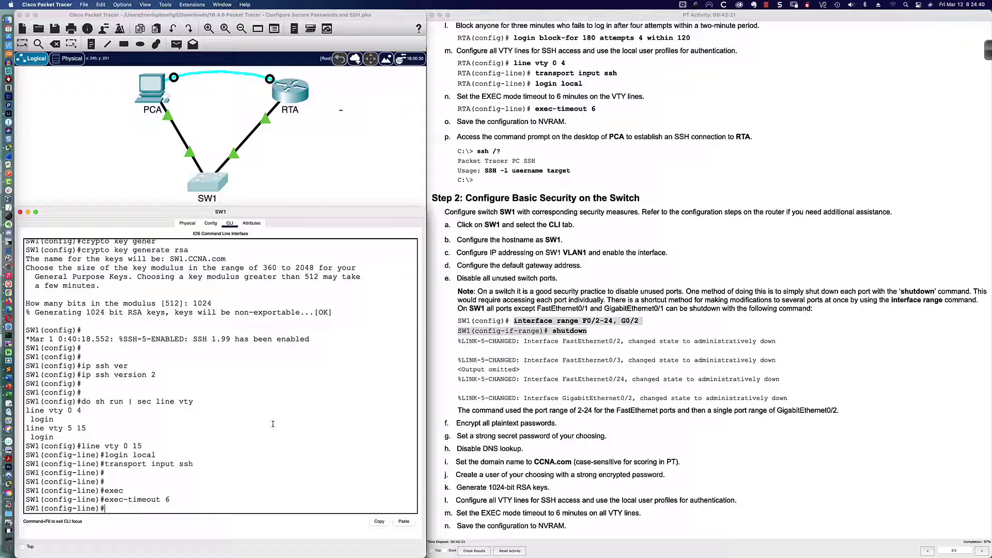
# Configure SW1's console line 0 with login local, exec-timeout 6 and logging synchronous
pyautogui.write('line con 0')
pyautogui.press('Return')
pyautogui.write('logi')
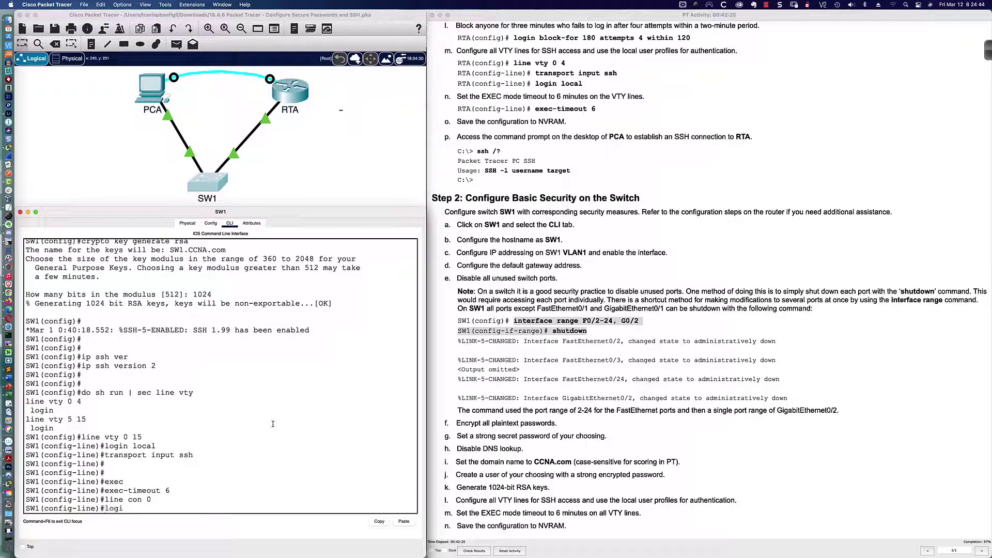
pyautogui.write('n local')
pyautogui.press('Return')
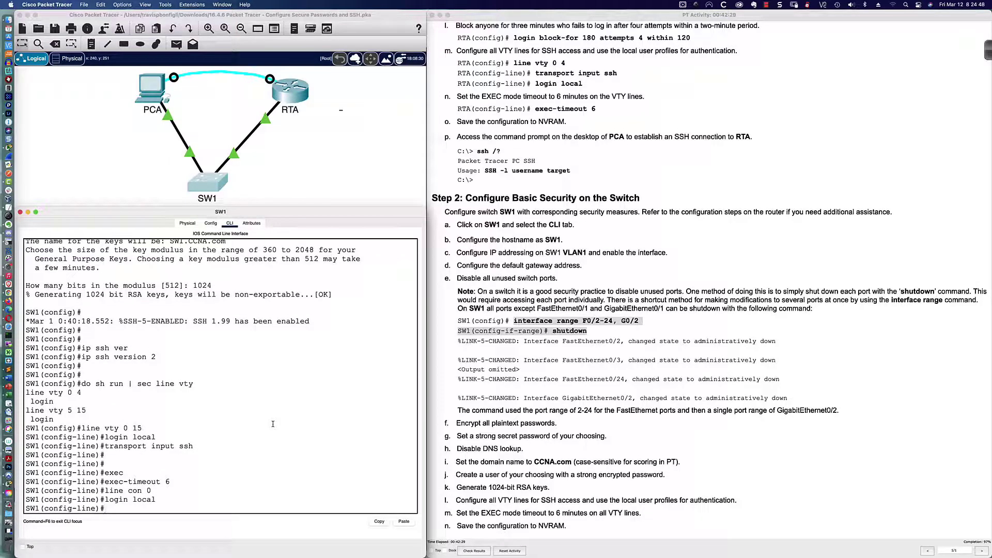
pyautogui.write('exec-time')
pyautogui.press('Tab')
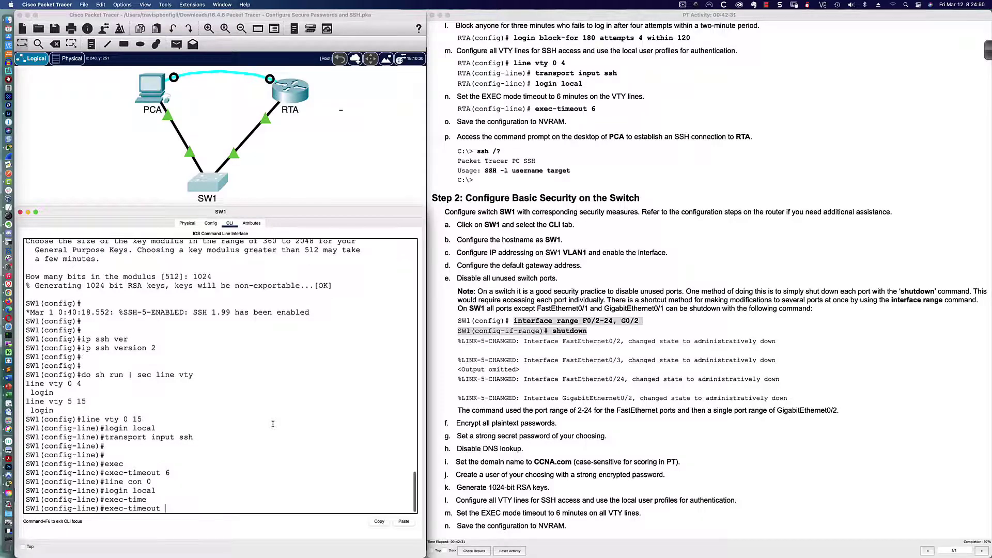
pyautogui.write('6')
pyautogui.press('Return')
pyautogui.write('logg')
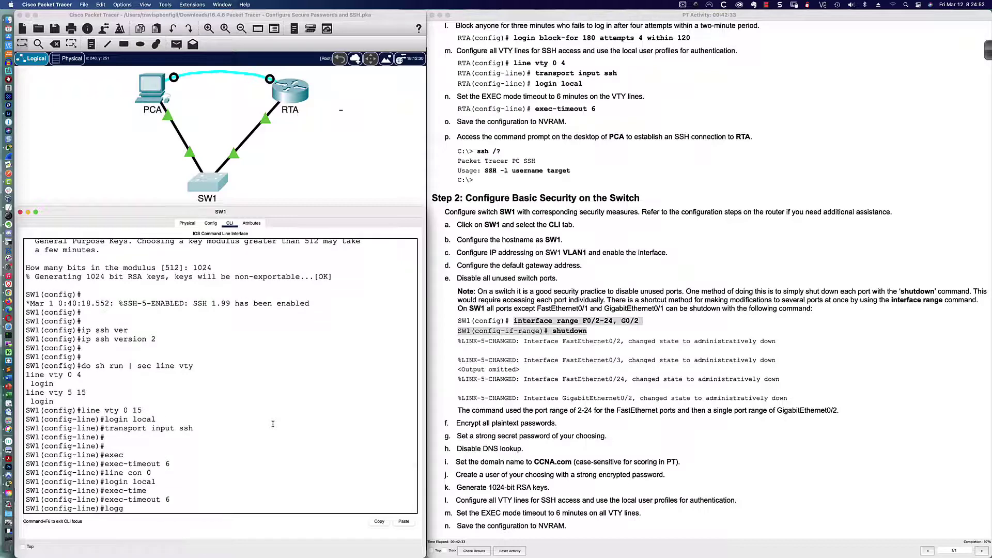
pyautogui.press('Tab')
pyautogui.write('syn')
pyautogui.press('Tab')
pyautogui.press('Return')
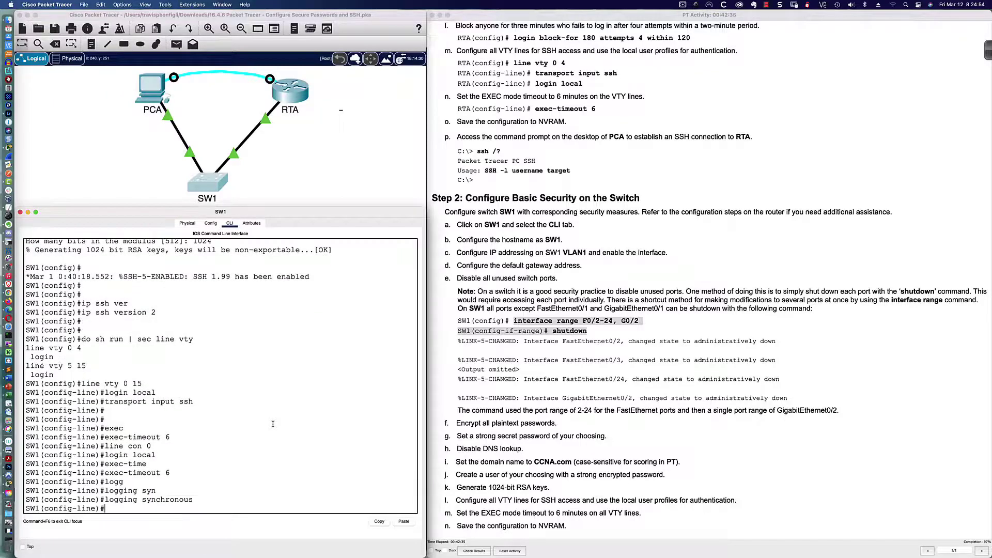
# Enable logging synchronous on SW1's VTY lines 0 15
pyautogui.write('line vty 0 15')
pyautogui.press('Return')
pyautogui.write('logg sync')
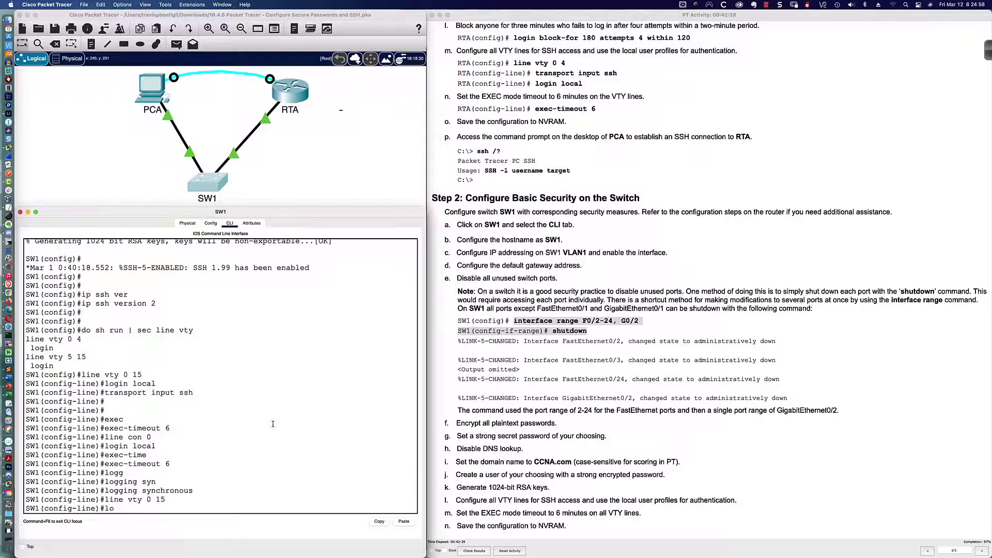
pyautogui.press('Return')
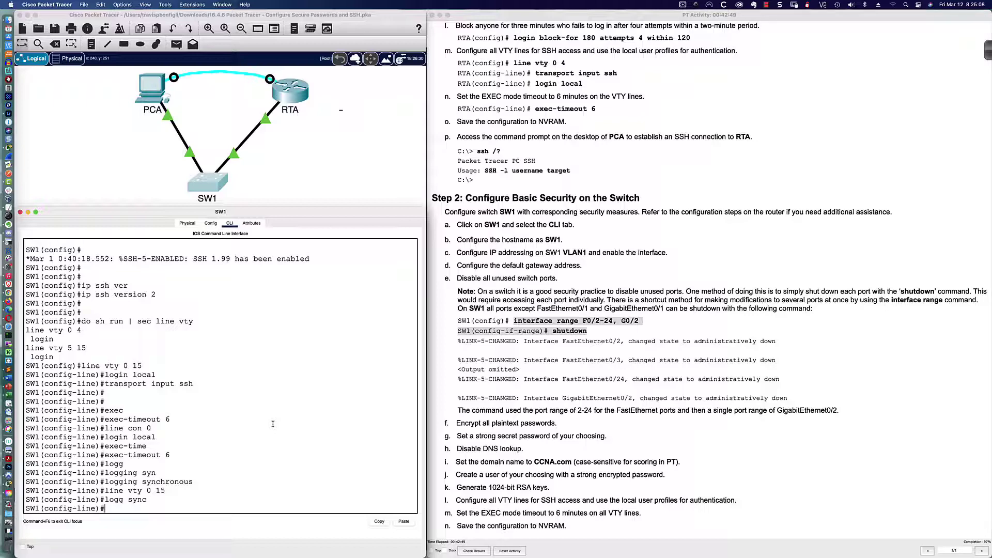
pyautogui.press('Return')
pyautogui.press('Return')
pyautogui.press('Return')
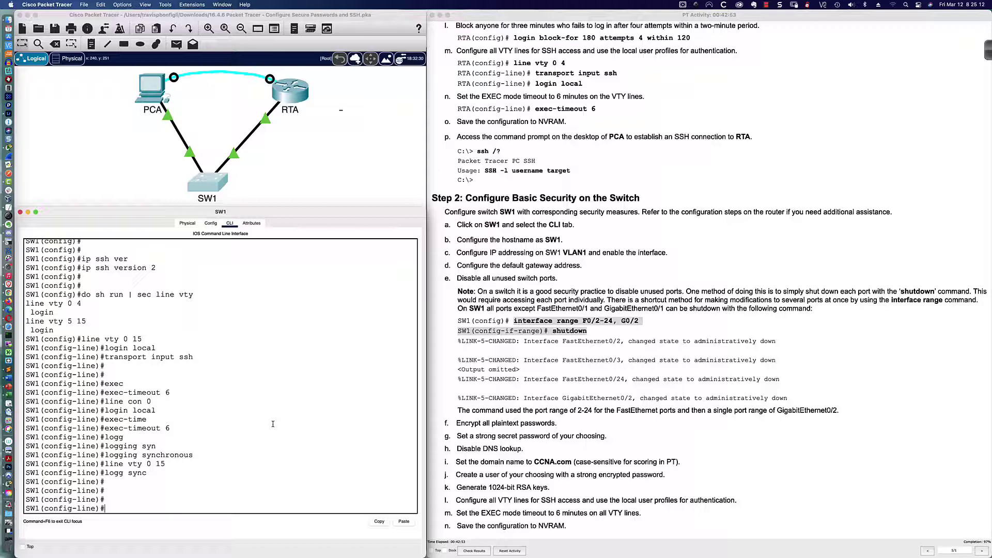
# Exit configuration mode and copy running-config to startup-config, accepting the default filename
pyautogui.write('end')
pyautogui.press('Return')
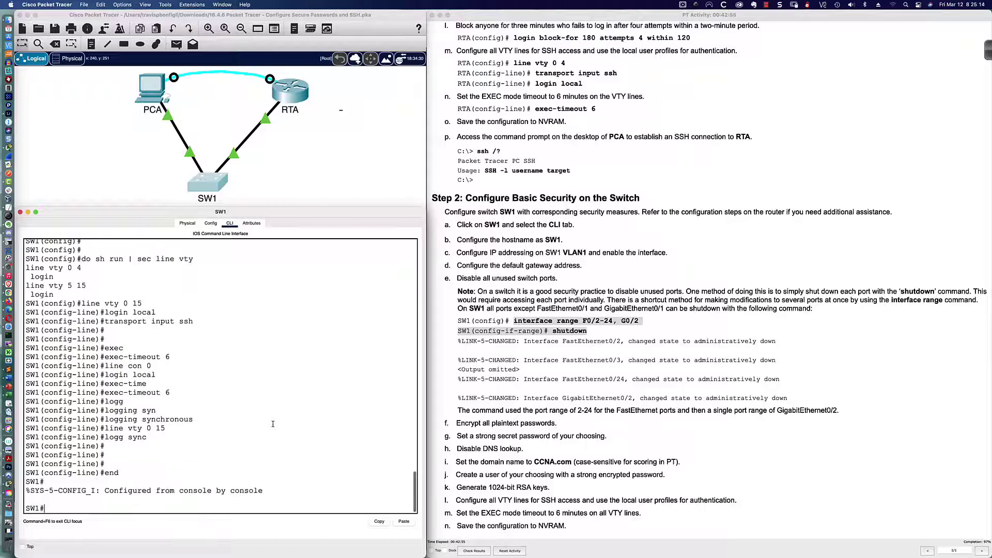
pyautogui.press('Return')
pyautogui.press('Return')
pyautogui.press('Return')
pyautogui.write('copy run')
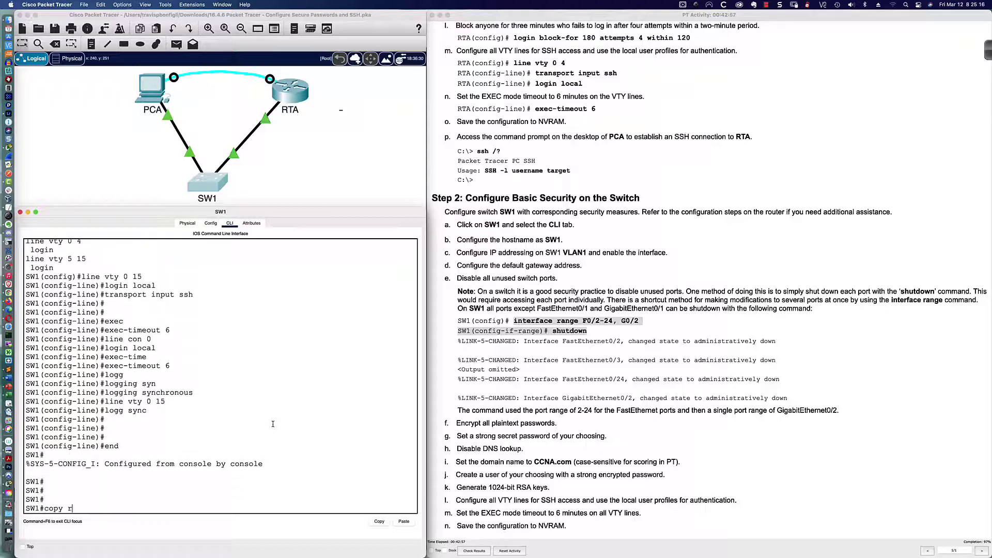
pyautogui.press('Tab')
pyautogui.write('st')
pyautogui.press('Tab')
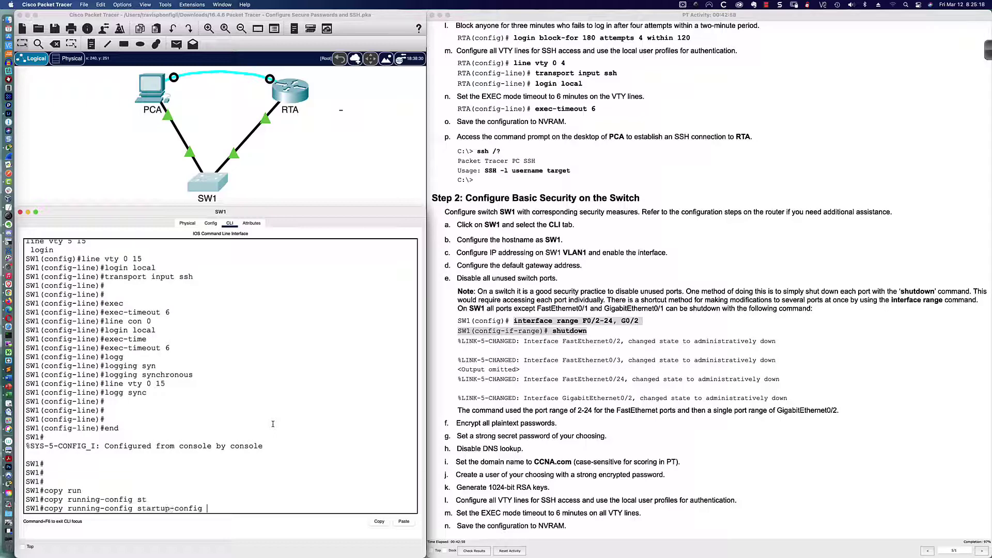
pyautogui.press('Return')
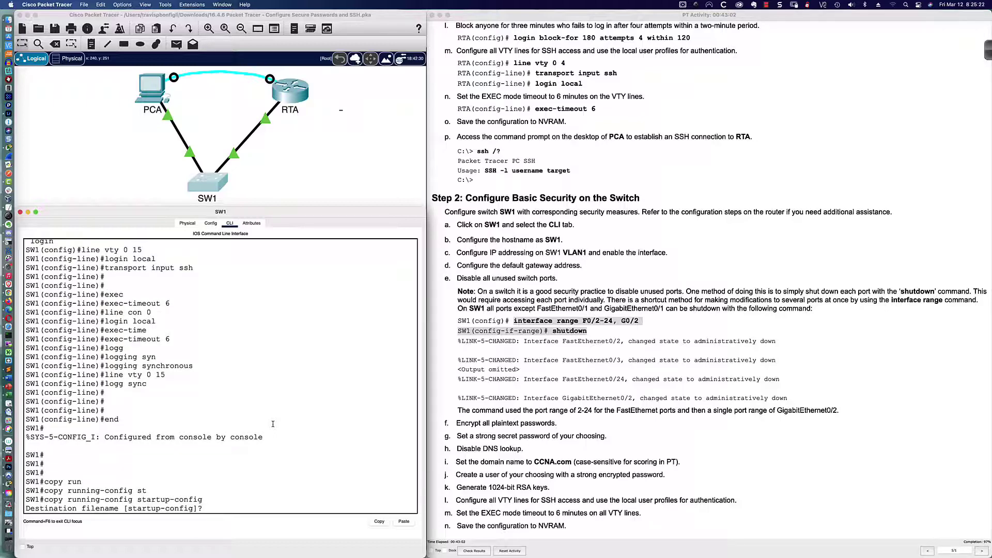
pyautogui.press('Return')
pyautogui.press('Return')
pyautogui.press('Return')
pyautogui.press('Return')
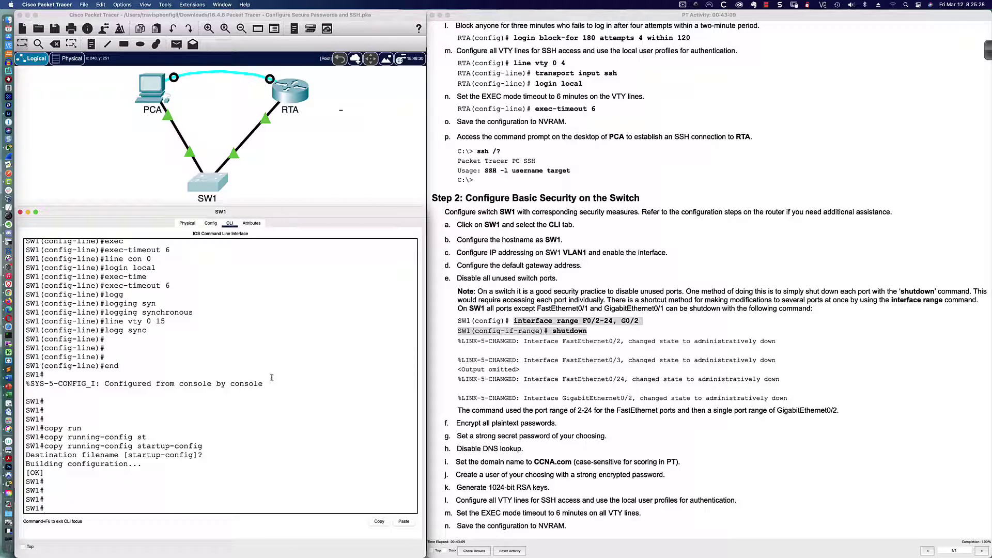
# End PCA's SSH session to RTA with exit
pyautogui.click(155, 96)
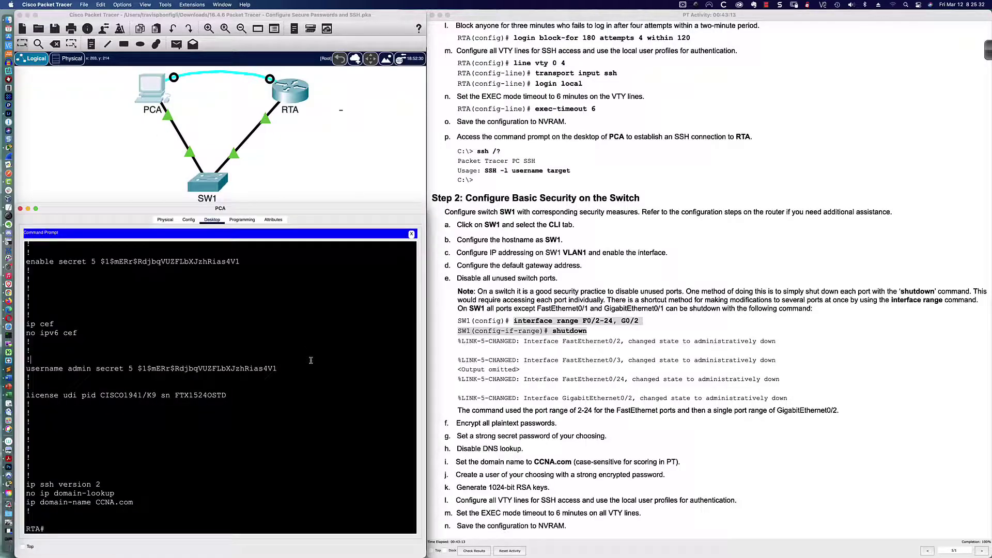
pyautogui.write('exit')
pyautogui.press('Return')
pyautogui.press('Return')
pyautogui.press('Return')
pyautogui.press('Return')
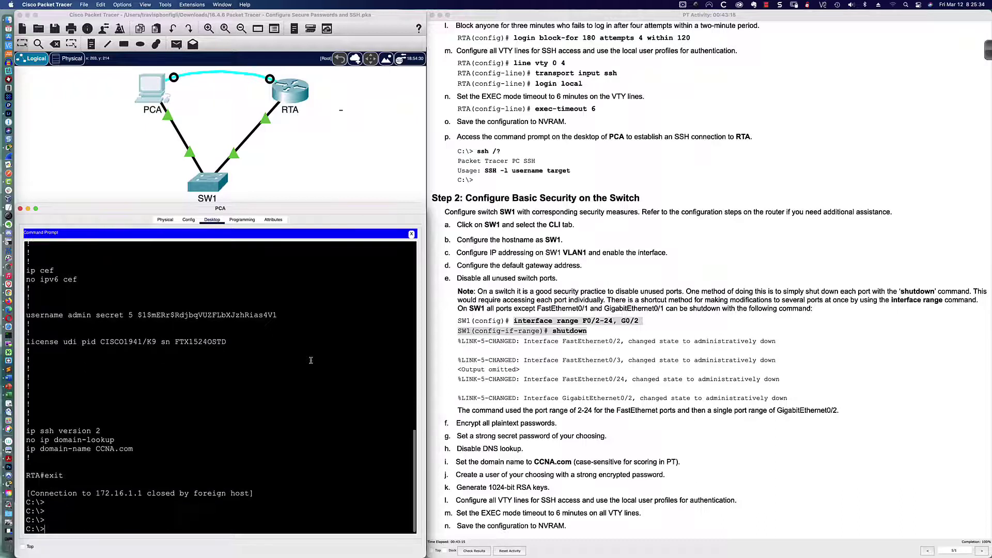
# SSH from PCA into SW1 at 172.16.1.2 as admin, then return to the course slides
pyautogui.press('Up')
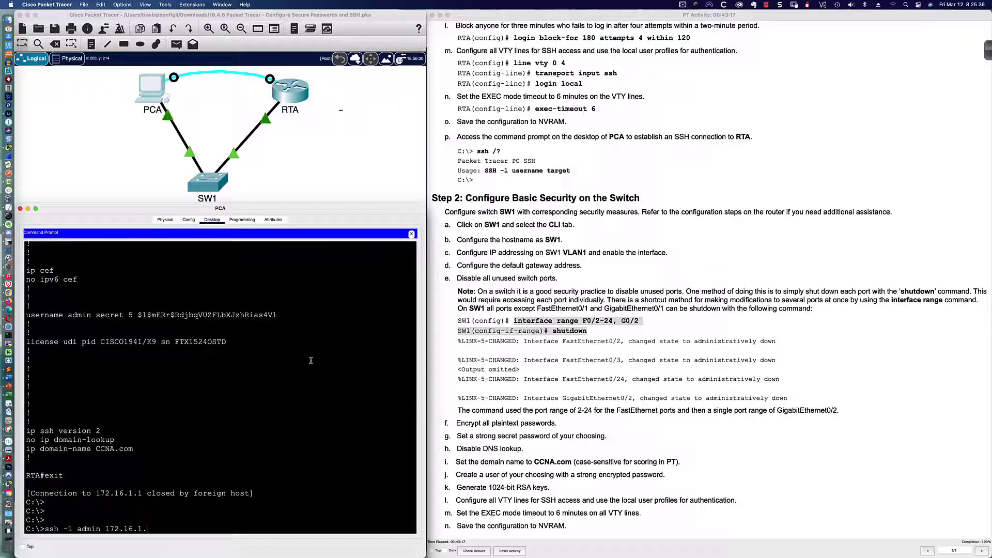
pyautogui.write('2')
pyautogui.press('Return')
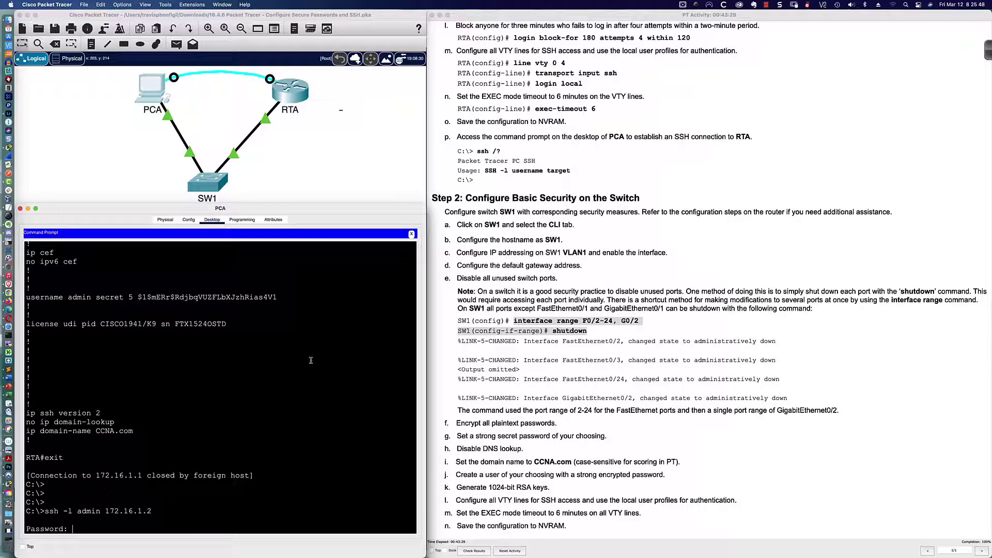
pyautogui.press('Return')
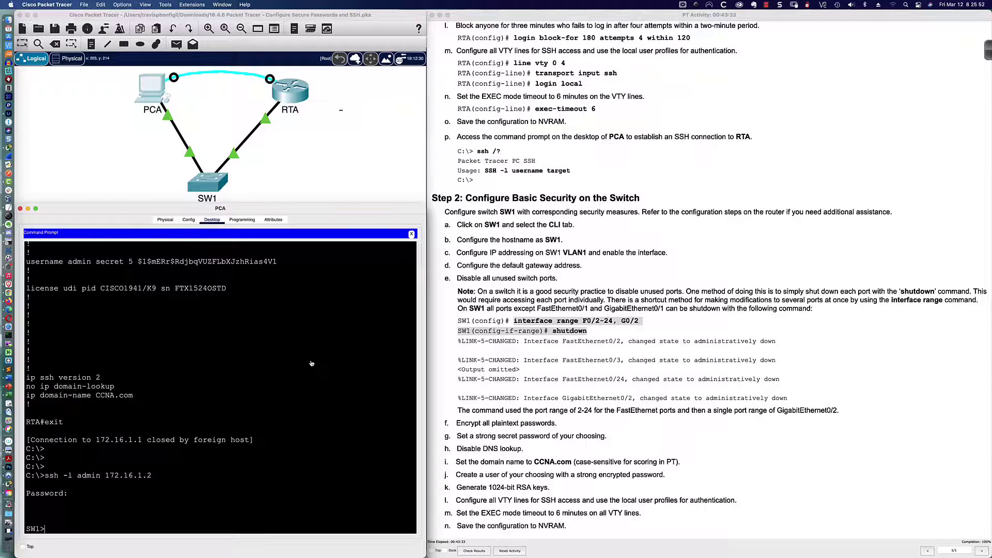
pyautogui.press('super+Tab')
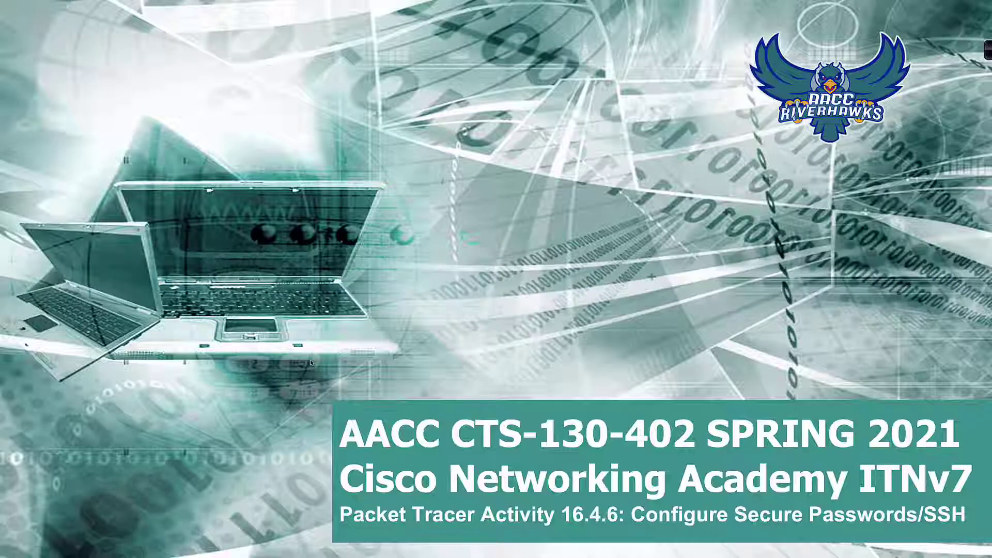